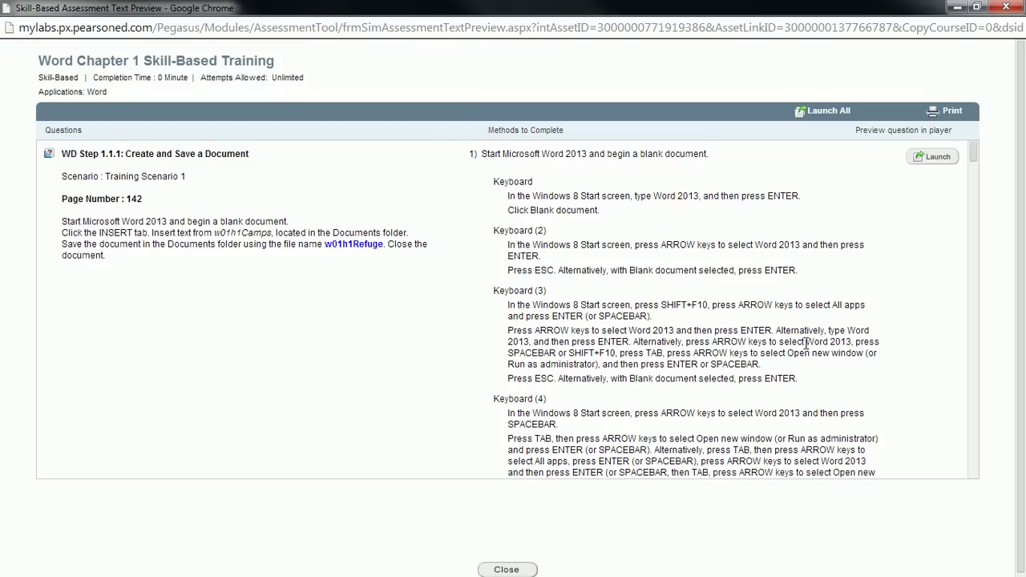
Launch all questions of the Word Chapter 1 training and start Word 2013 with a blank document.
{"action": "left_click", "coordinate": [821, 120]}
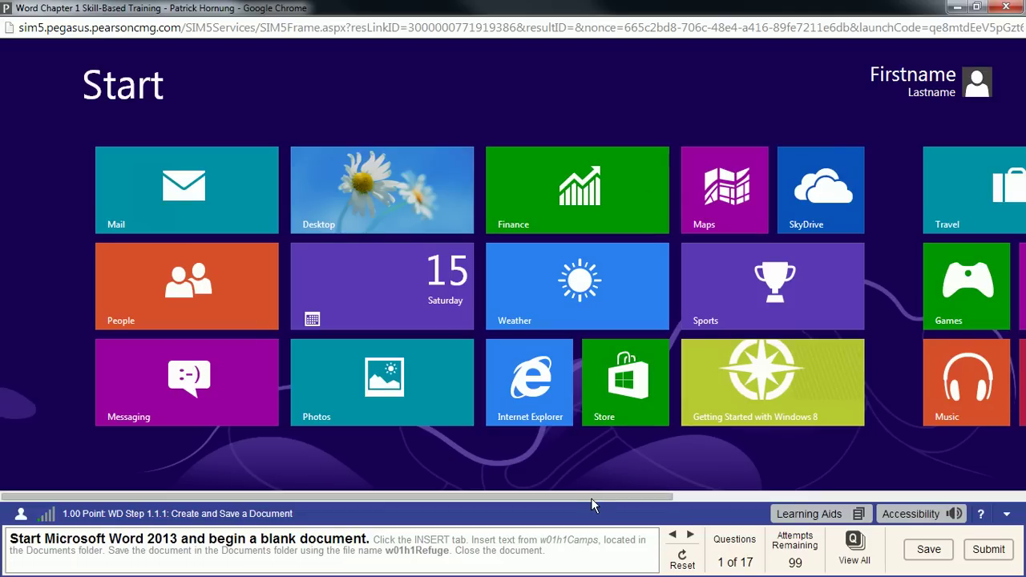
{"action": "left_click_drag", "start_coordinate": [591, 497], "coordinate": [948, 493]}
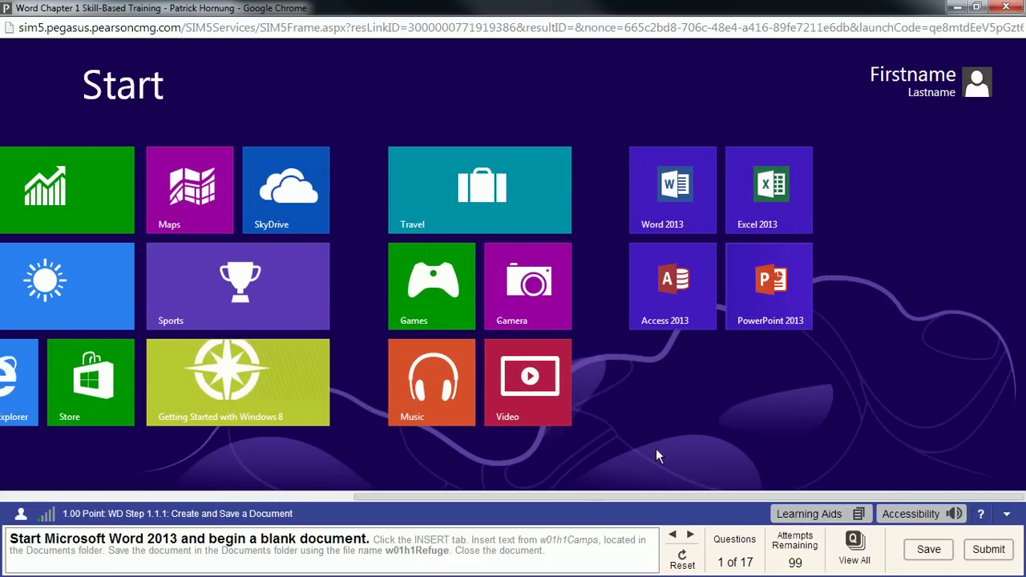
{"action": "left_click", "coordinate": [678, 188]}
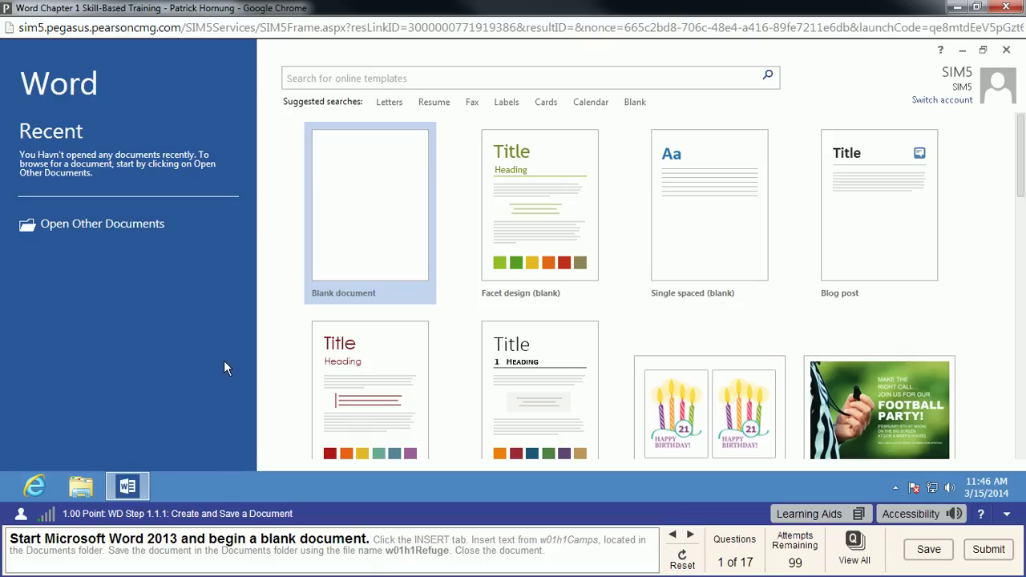
{"action": "mouse_move", "coordinate": [210, 550]}
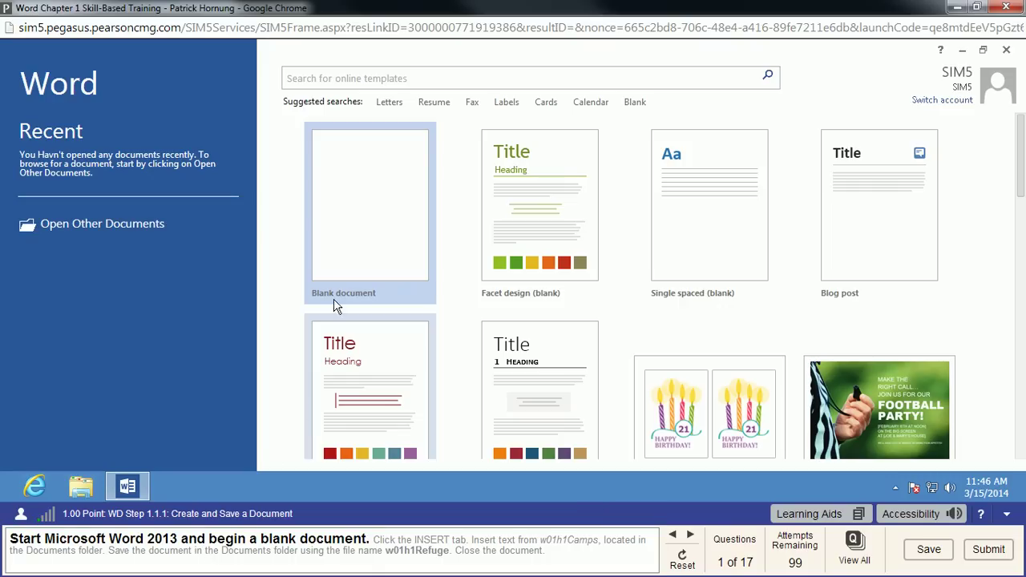
{"action": "left_click", "coordinate": [371, 220]}
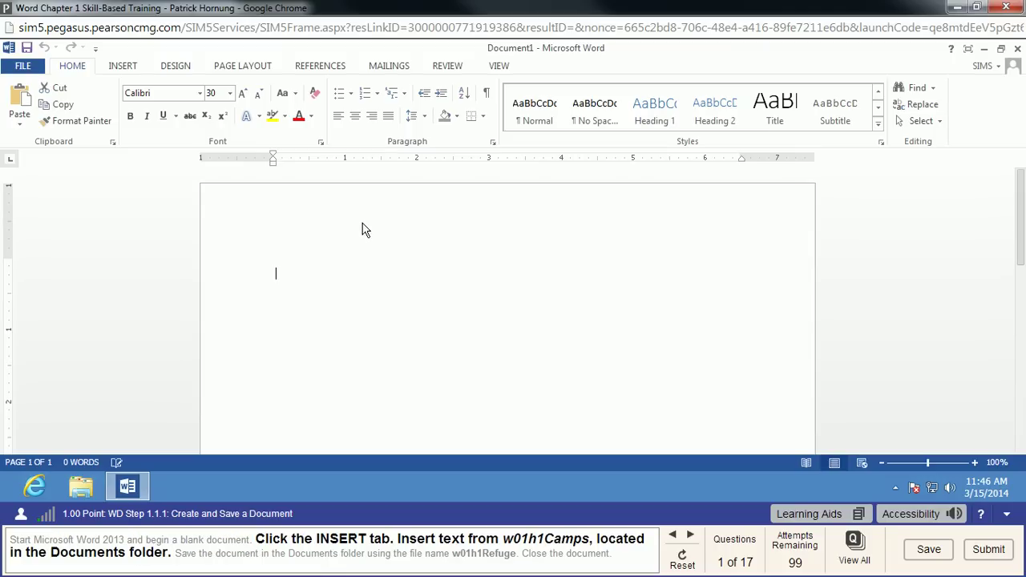
Insert the text of the file w01h1Camps.docx from the Documents folder into the blank document.
{"action": "left_click", "coordinate": [133, 70]}
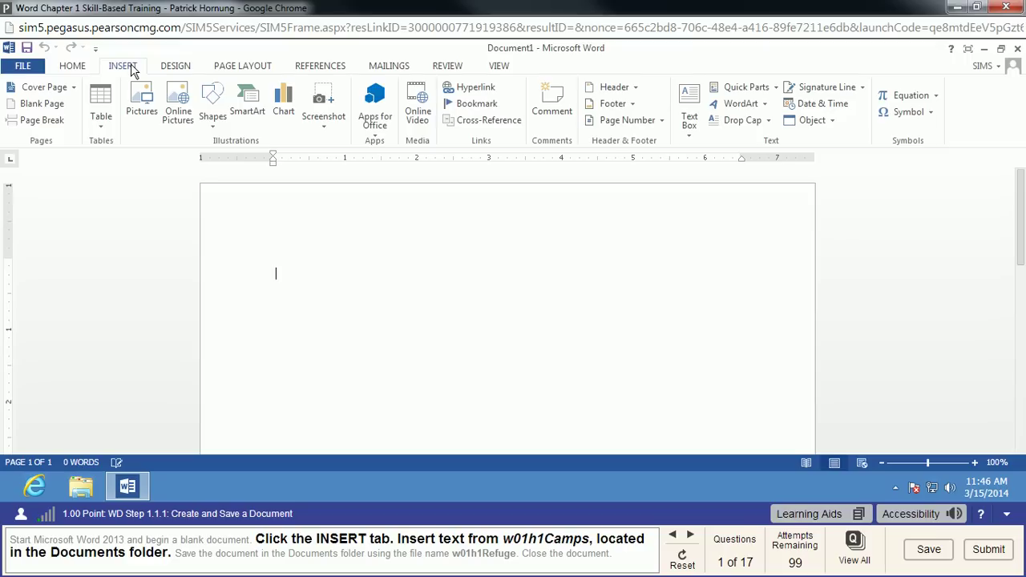
{"action": "left_click", "coordinate": [834, 122]}
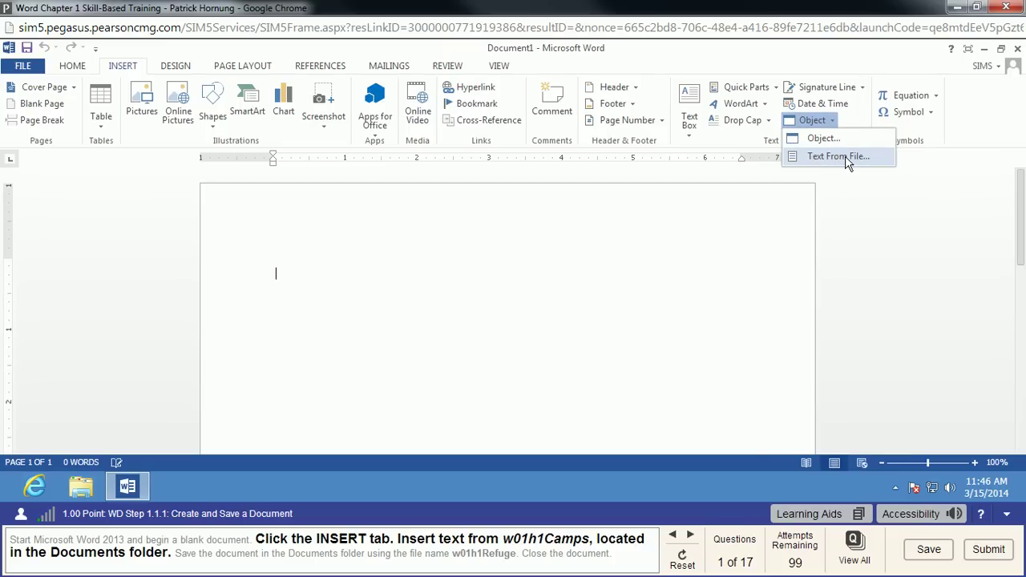
{"action": "left_click", "coordinate": [847, 158]}
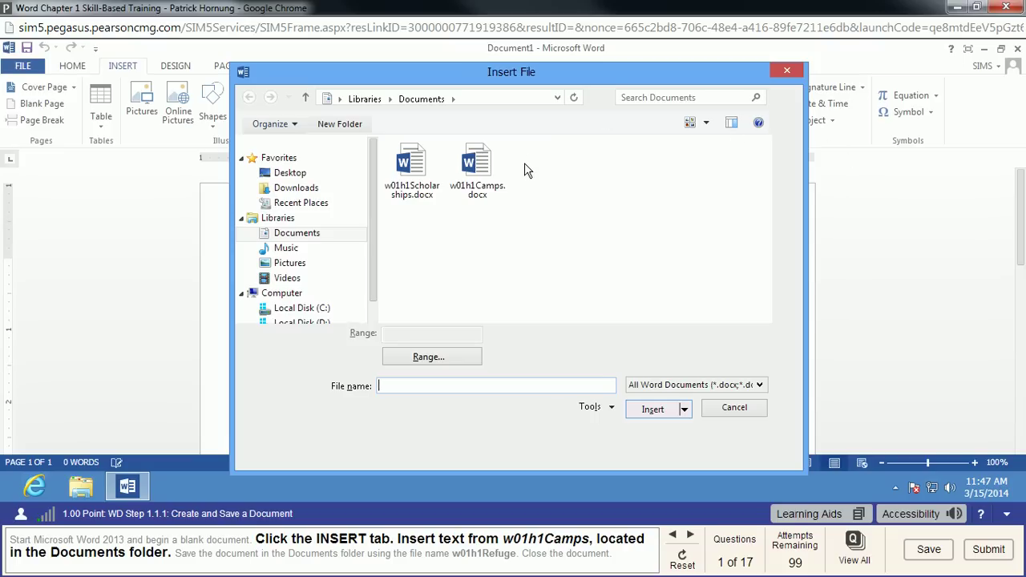
{"action": "left_click", "coordinate": [480, 170]}
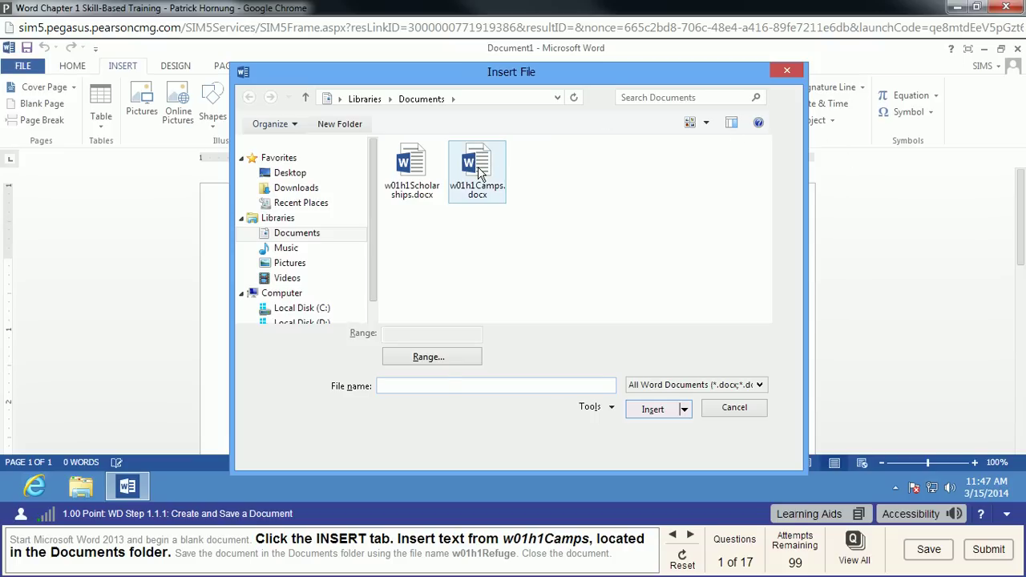
{"action": "left_click", "coordinate": [663, 412]}
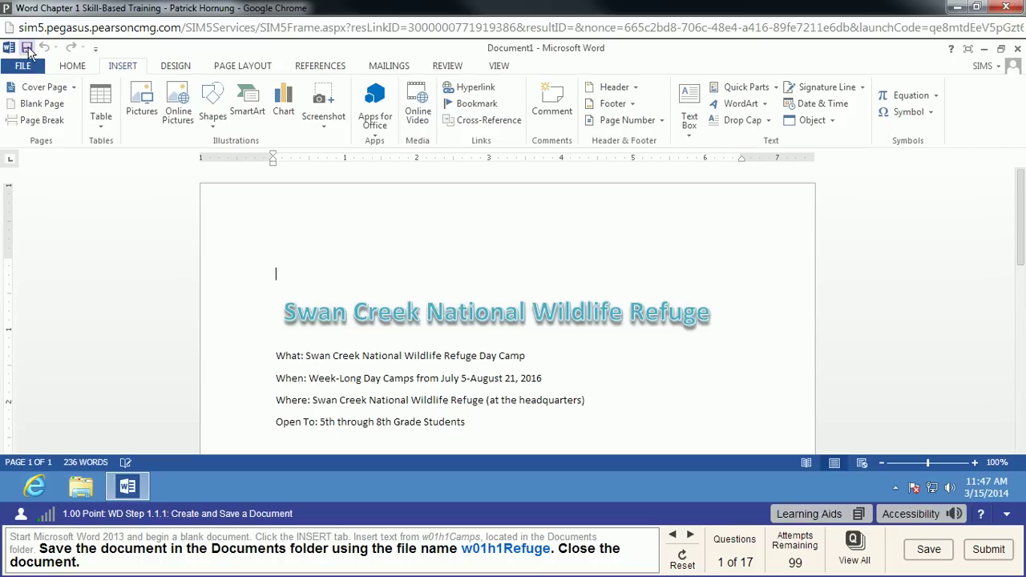
Save the document in the Documents folder as w01h1Refuge and close it.
{"action": "left_click", "coordinate": [36, 71]}
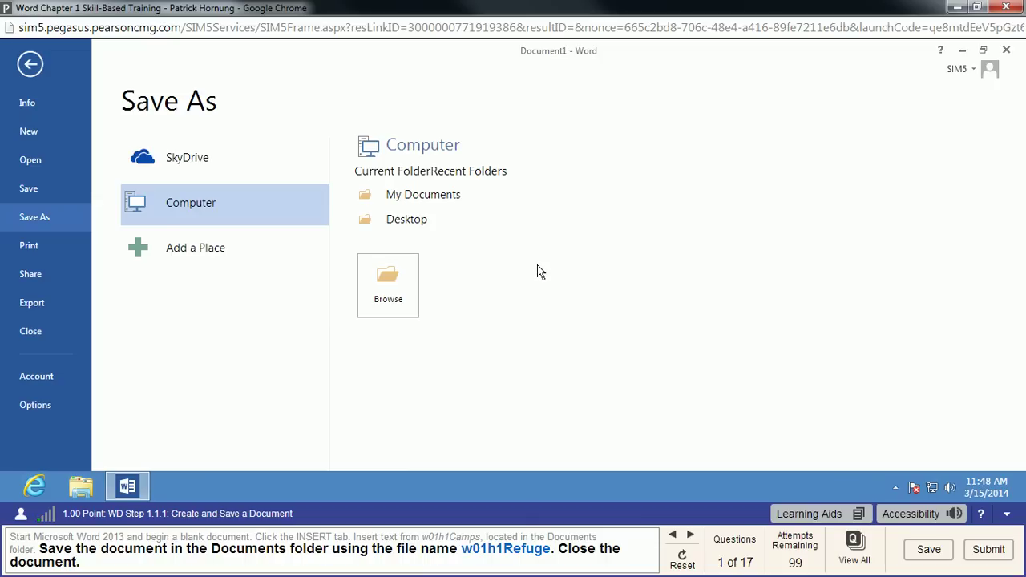
{"action": "left_click", "coordinate": [440, 201]}
{"action": "left_click", "coordinate": [440, 201]}
{"action": "left_click", "coordinate": [439, 201]}
{"action": "left_click", "coordinate": [397, 306]}
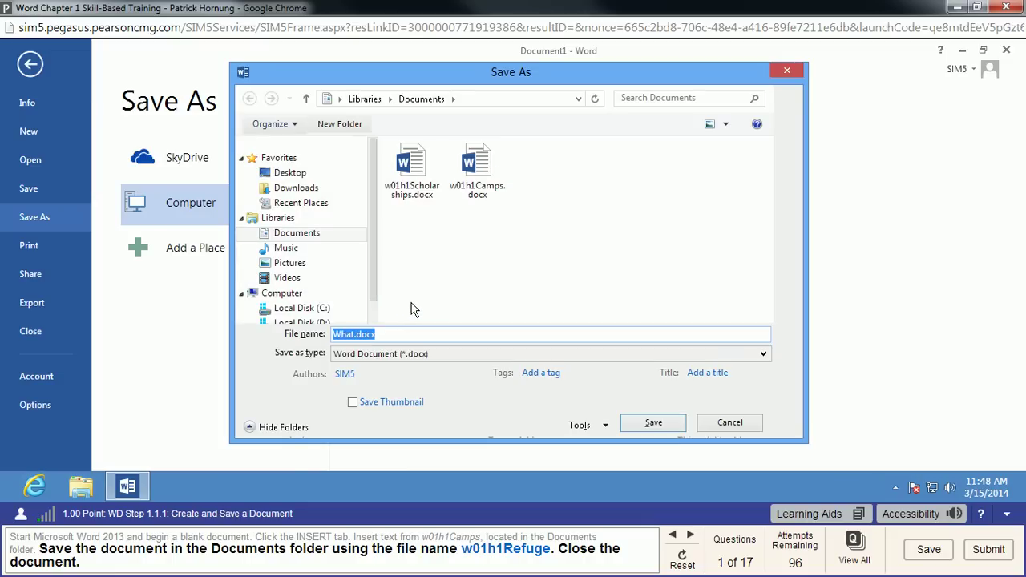
{"action": "left_click", "coordinate": [326, 239]}
{"action": "type", "text": "w01h1Refuge"}
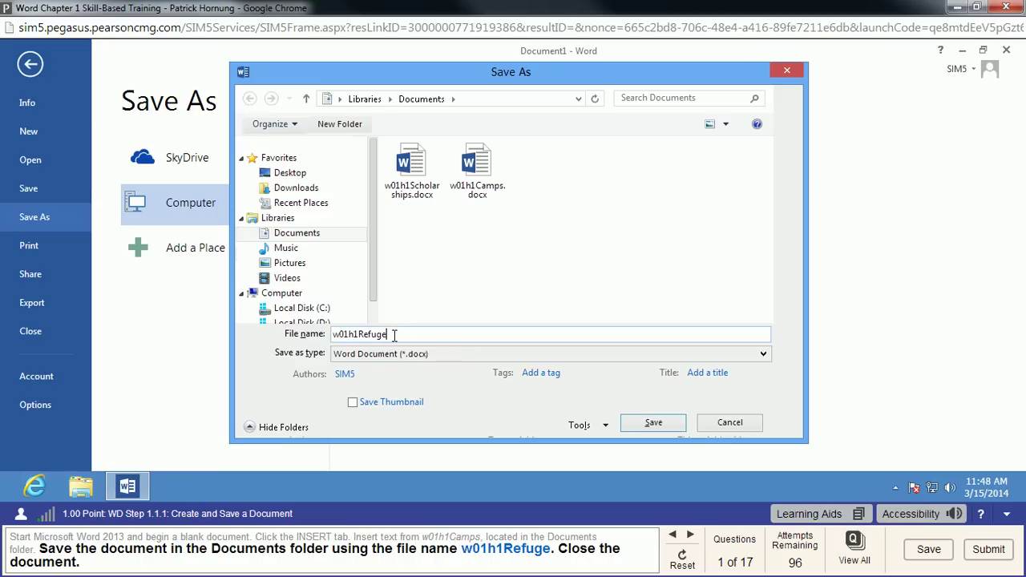
{"action": "left_click", "coordinate": [665, 424]}
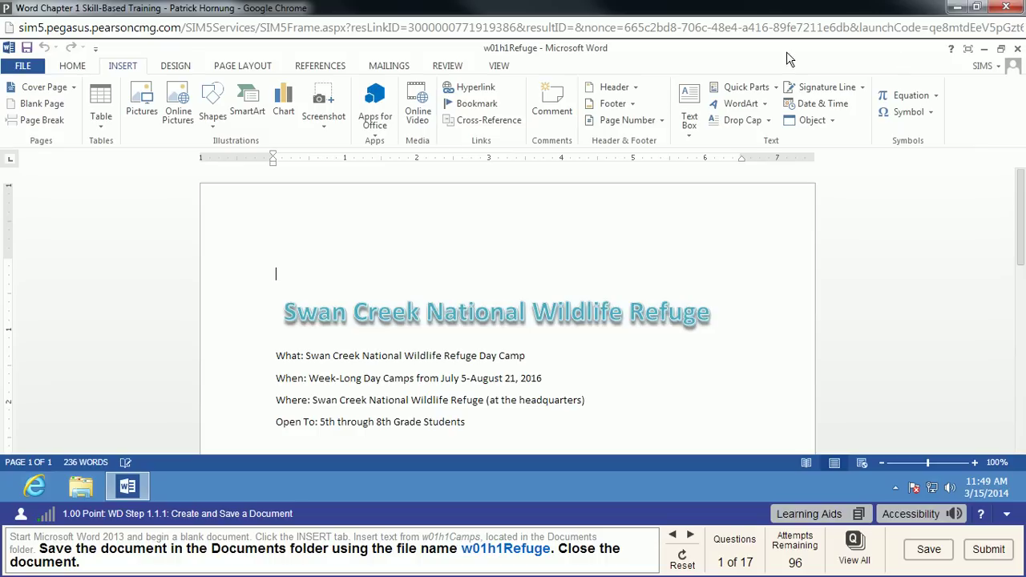
{"action": "left_click", "coordinate": [1017, 49]}
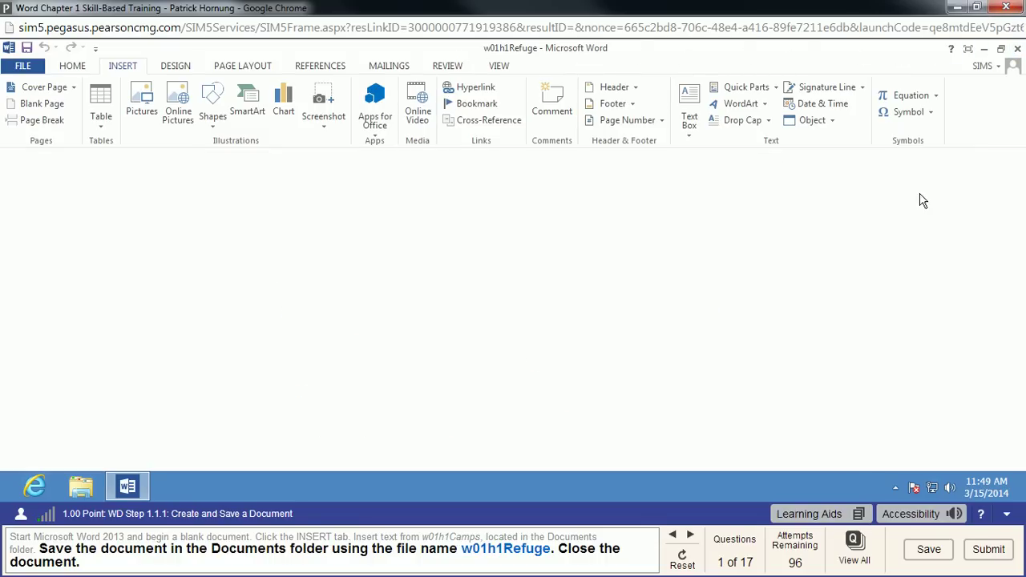
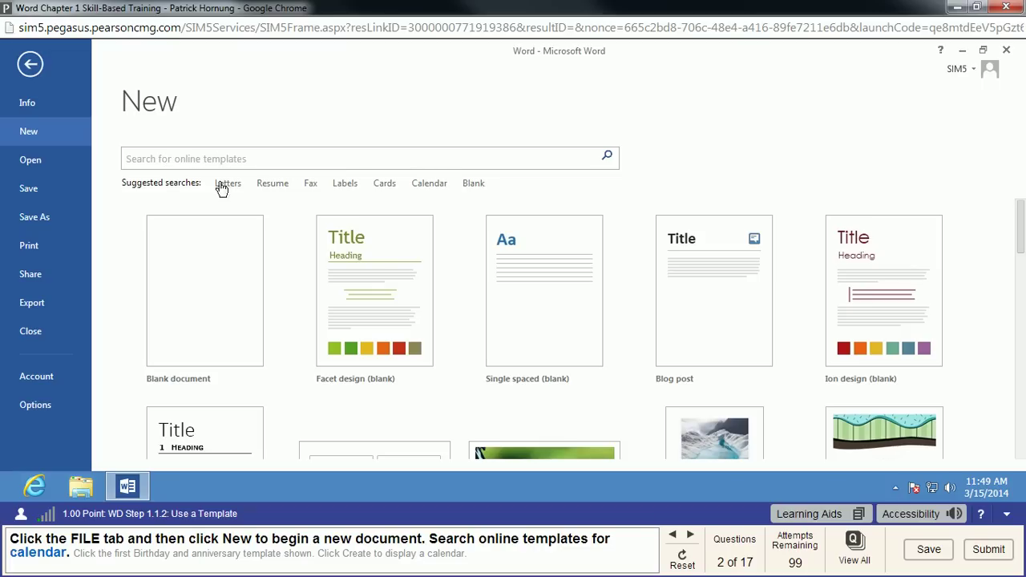
Search the online templates for Calendar and create a document from the first Birthday and anniversary calendar template.
{"action": "left_click", "coordinate": [429, 183]}
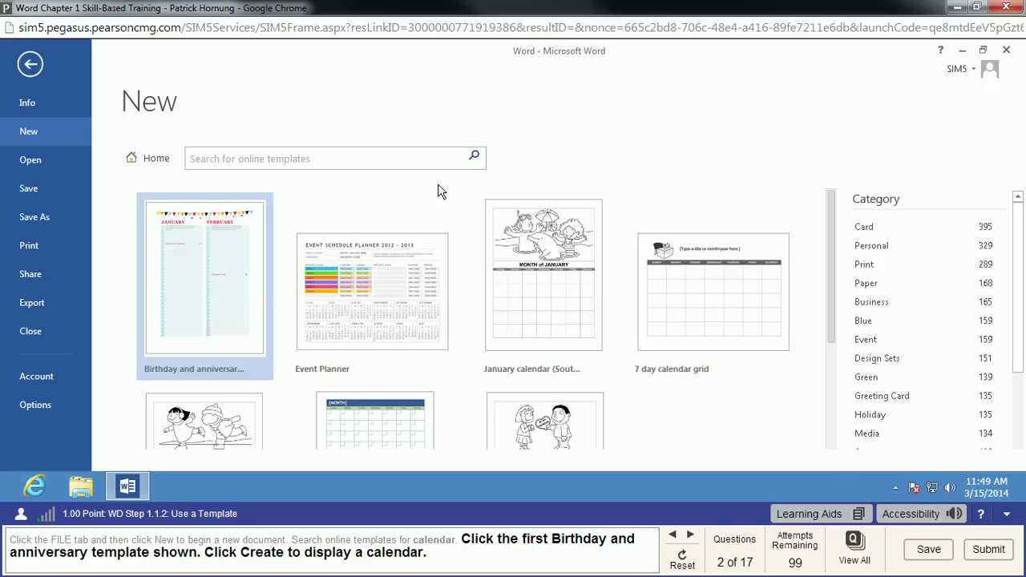
{"action": "left_click", "coordinate": [213, 268]}
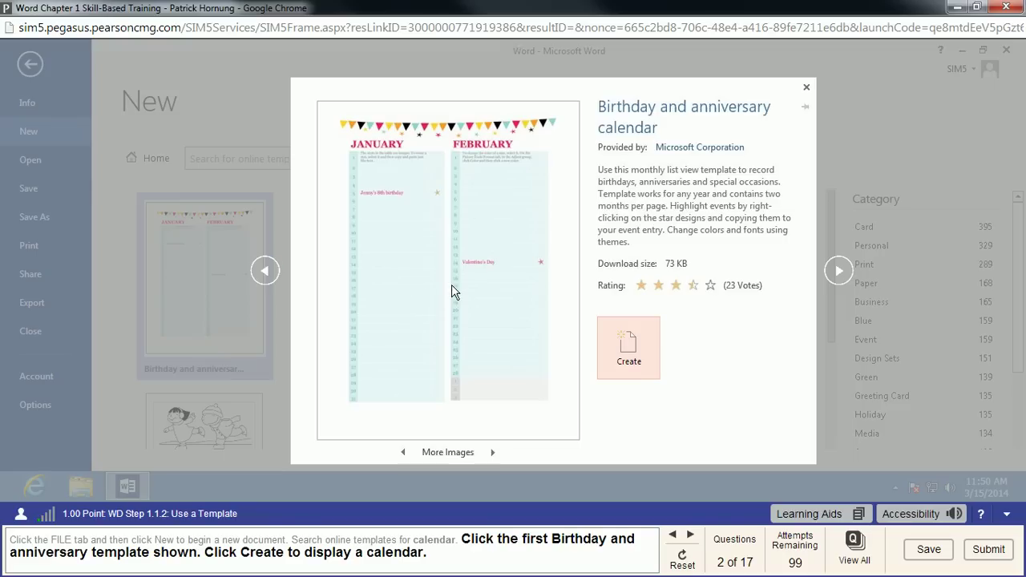
{"action": "left_click", "coordinate": [630, 348]}
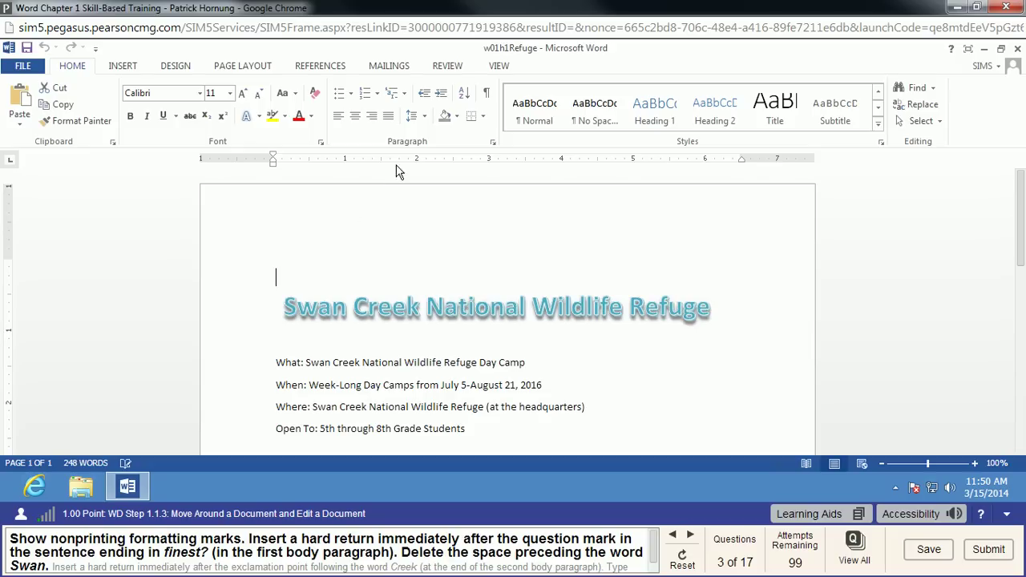
Show the nonprinting formatting marks in the w01h1Refuge document.
{"action": "left_click", "coordinate": [492, 97]}
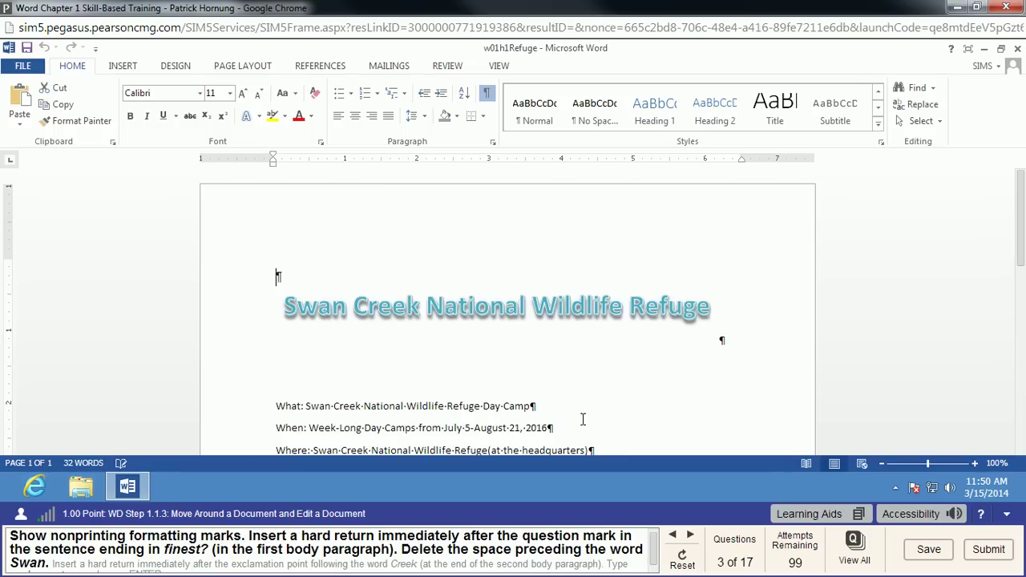
{"action": "scroll", "coordinate": [791, 355], "scroll_direction": "down", "scroll_amount": 4}
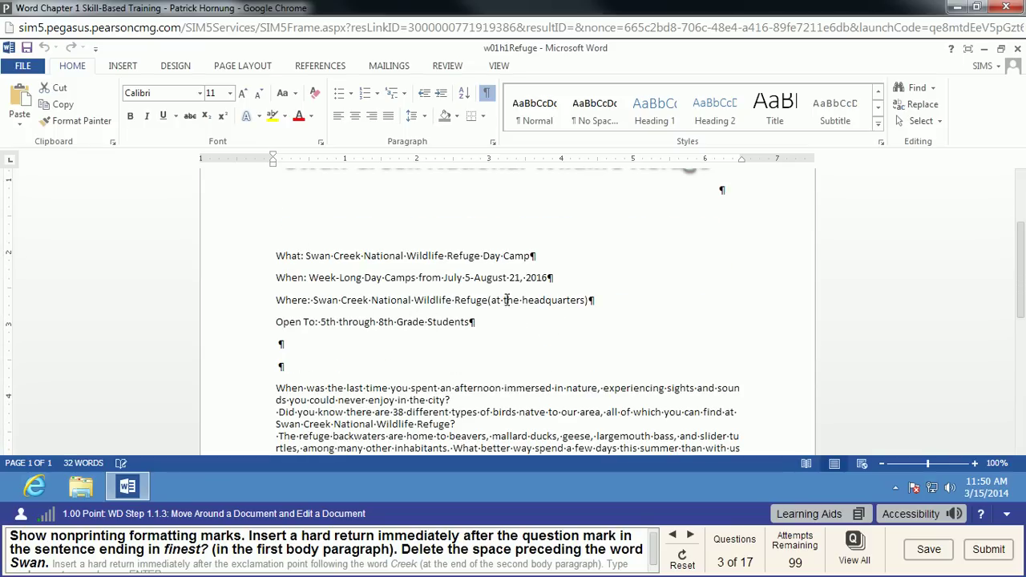
{"action": "scroll", "coordinate": [789, 291], "scroll_direction": "up", "scroll_amount": 2}
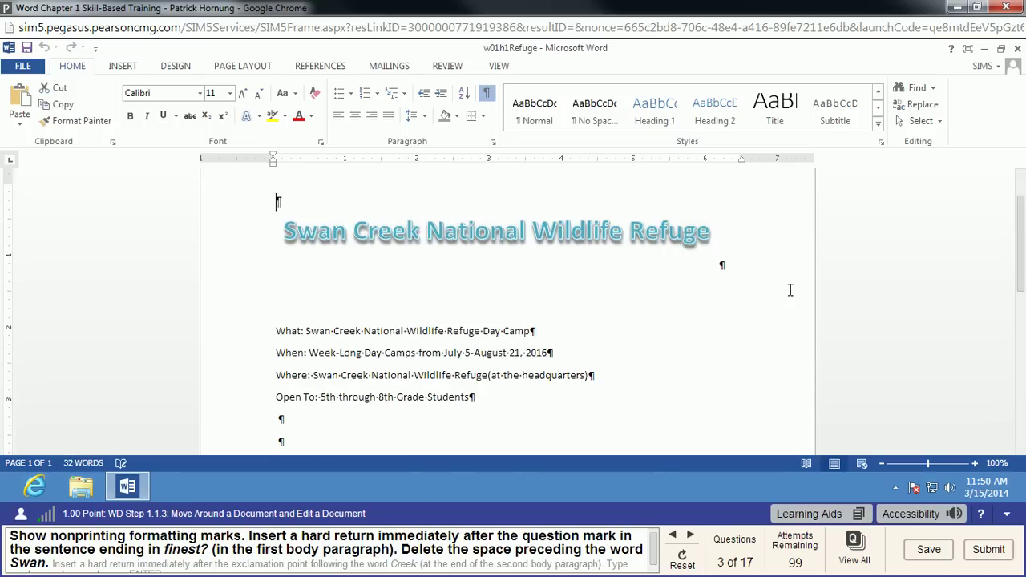
{"action": "scroll", "coordinate": [789, 291], "scroll_direction": "up", "scroll_amount": 2}
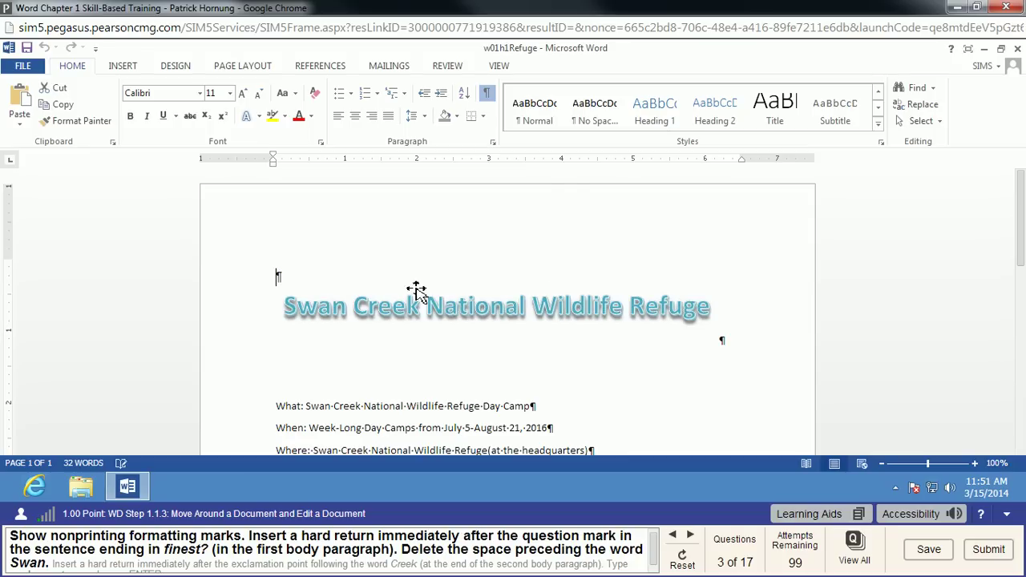
Insert a hard return right after "finest?" in the first body paragraph and delete the space preceding "Swan".
{"action": "scroll", "coordinate": [623, 376], "scroll_direction": "down", "scroll_amount": 2}
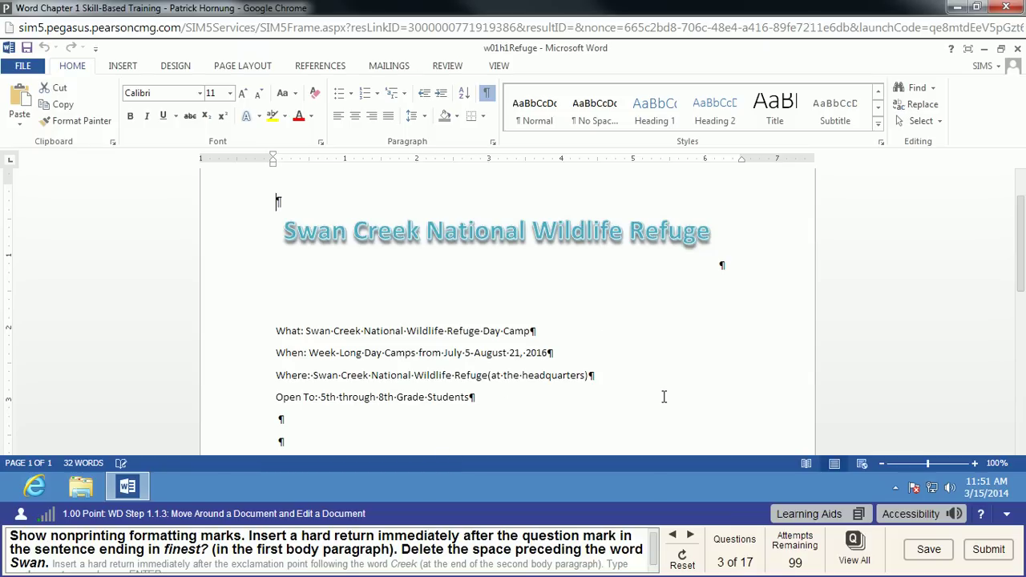
{"action": "scroll", "coordinate": [664, 397], "scroll_direction": "down", "scroll_amount": 2}
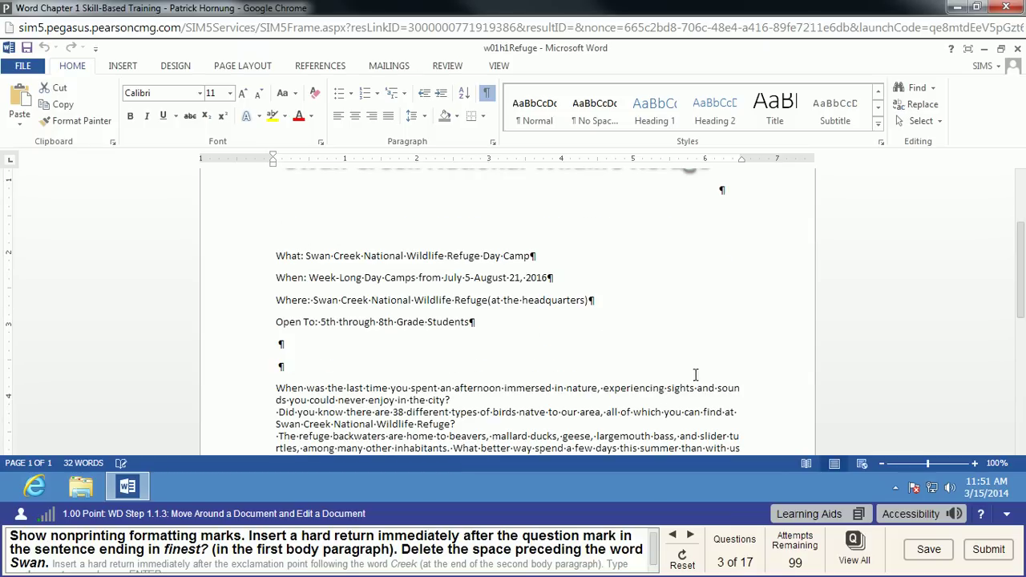
{"action": "scroll", "coordinate": [769, 388], "scroll_direction": "down", "scroll_amount": 2}
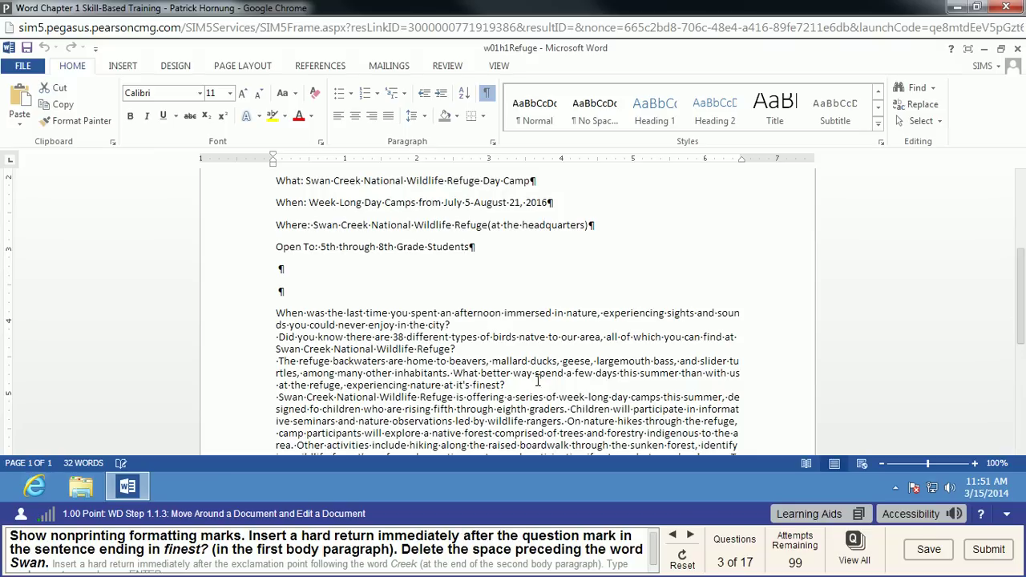
{"action": "left_click", "coordinate": [507, 385]}
{"action": "key", "text": "Return"}
{"action": "scroll", "coordinate": [747, 363], "scroll_direction": "down", "scroll_amount": 1}
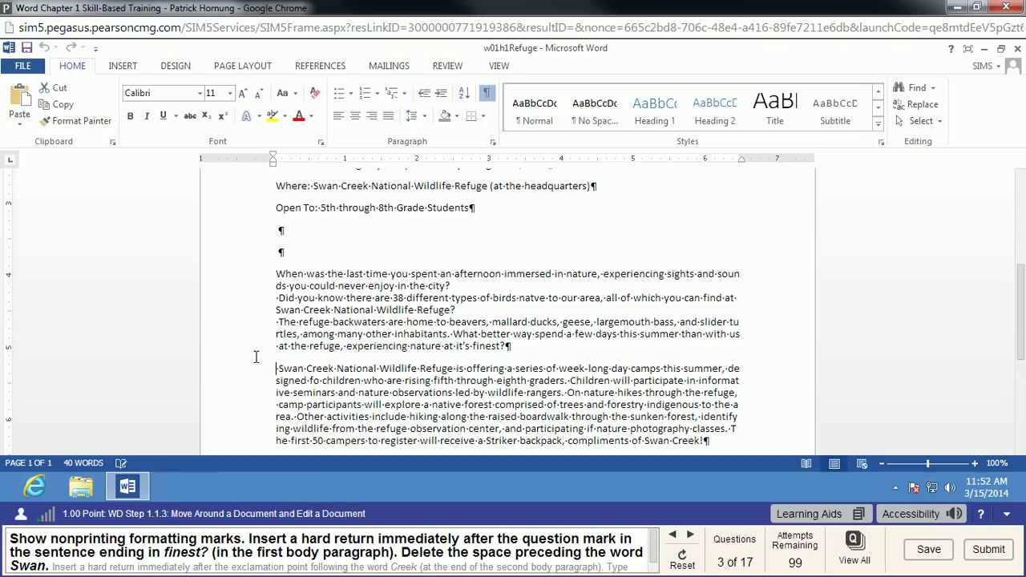
{"action": "key", "text": "Delete"}
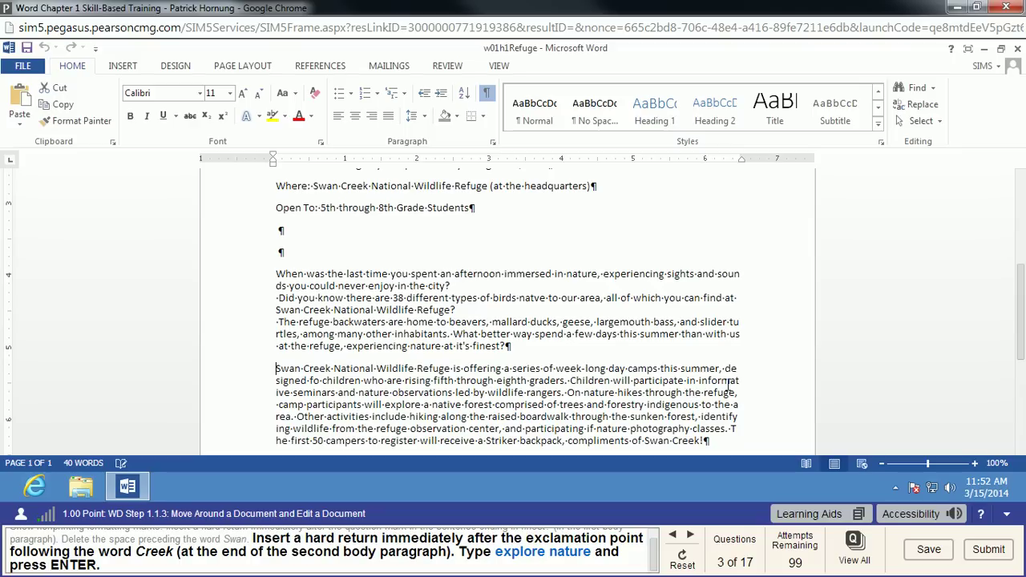
Insert a hard return after "Creek!" ending the second body paragraph and add the line "explore nature" followed by another hard return.
{"action": "left_click", "coordinate": [705, 441]}
{"action": "key", "text": "Return"}
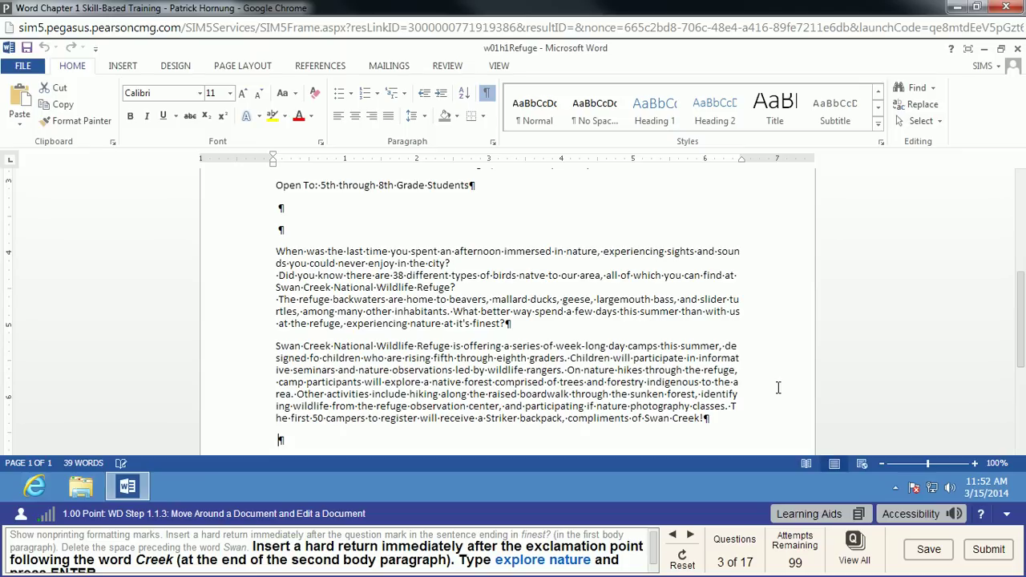
{"action": "type", "text": "explore nature"}
{"action": "key", "text": "Return"}
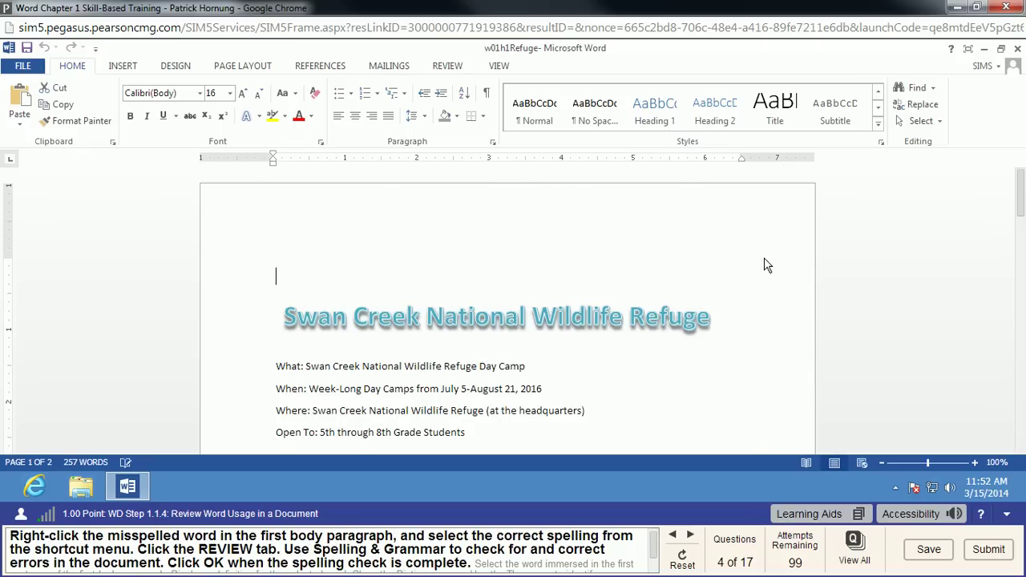
Correct the misspelled word "natve" in the first body paragraph to the suggested spelling "native".
{"action": "scroll", "coordinate": [770, 295], "scroll_direction": "down", "scroll_amount": 3}
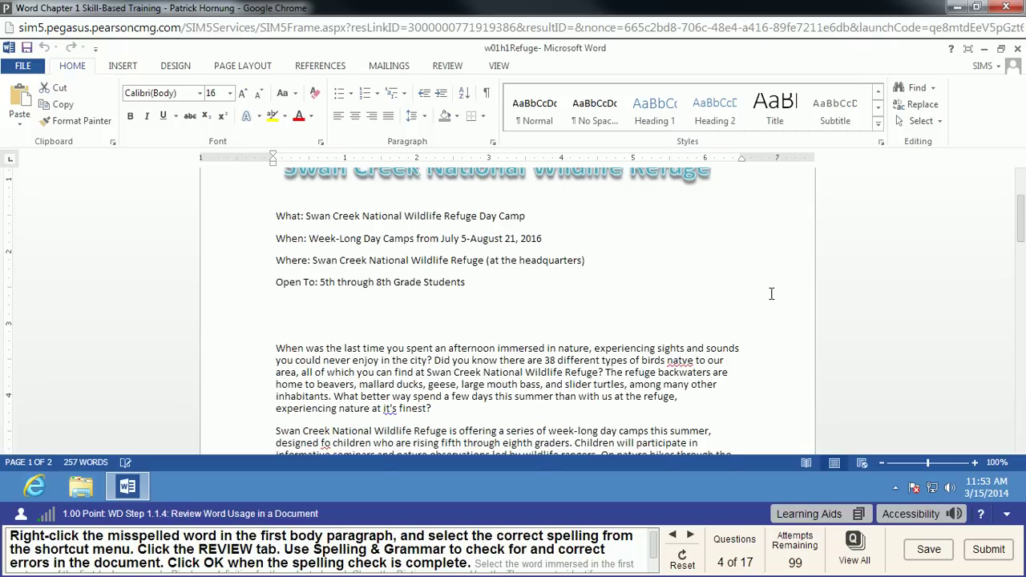
{"action": "scroll", "coordinate": [785, 291], "scroll_direction": "down", "scroll_amount": 2}
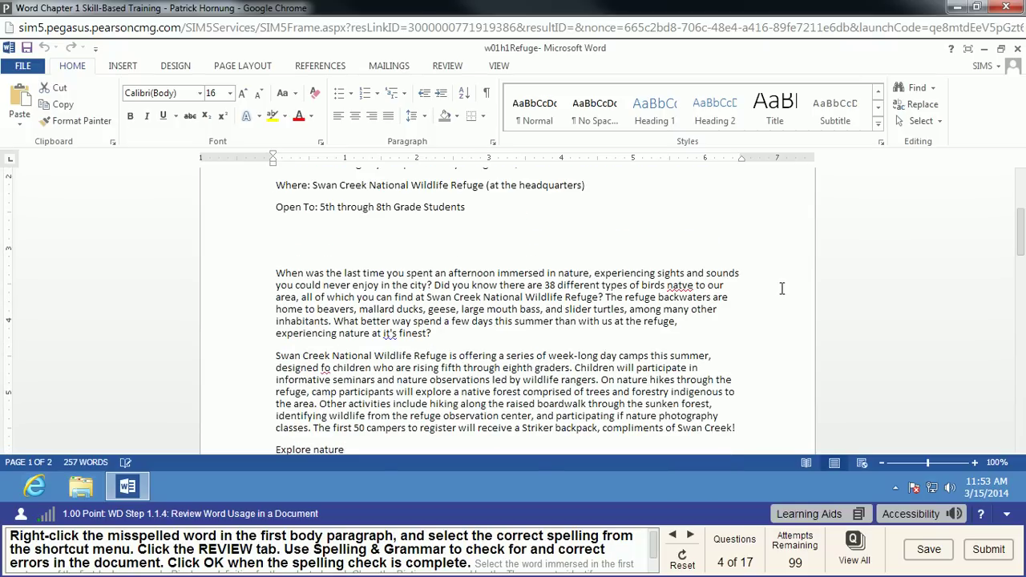
{"action": "right_click", "coordinate": [678, 285]}
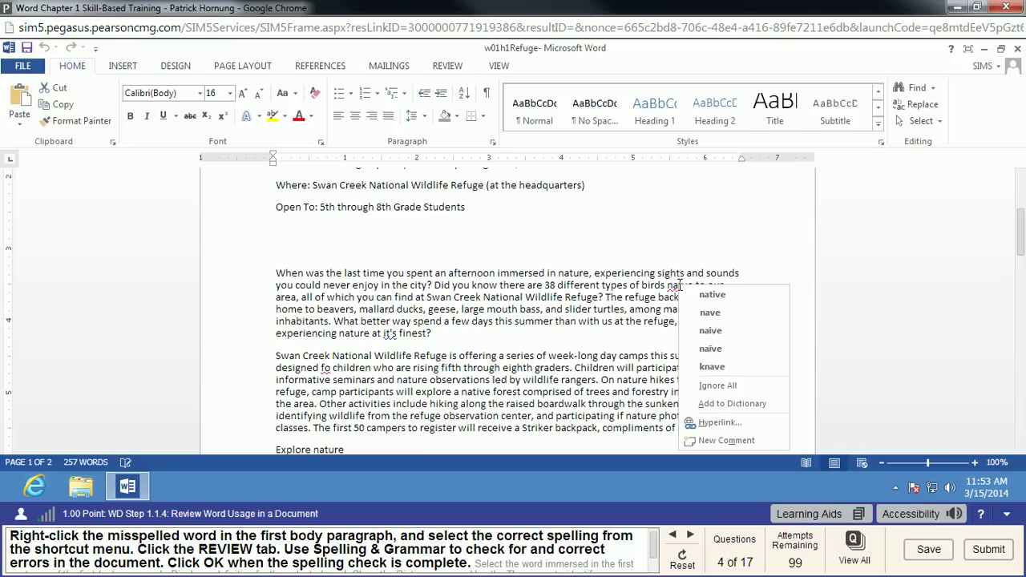
{"action": "left_click", "coordinate": [733, 297]}
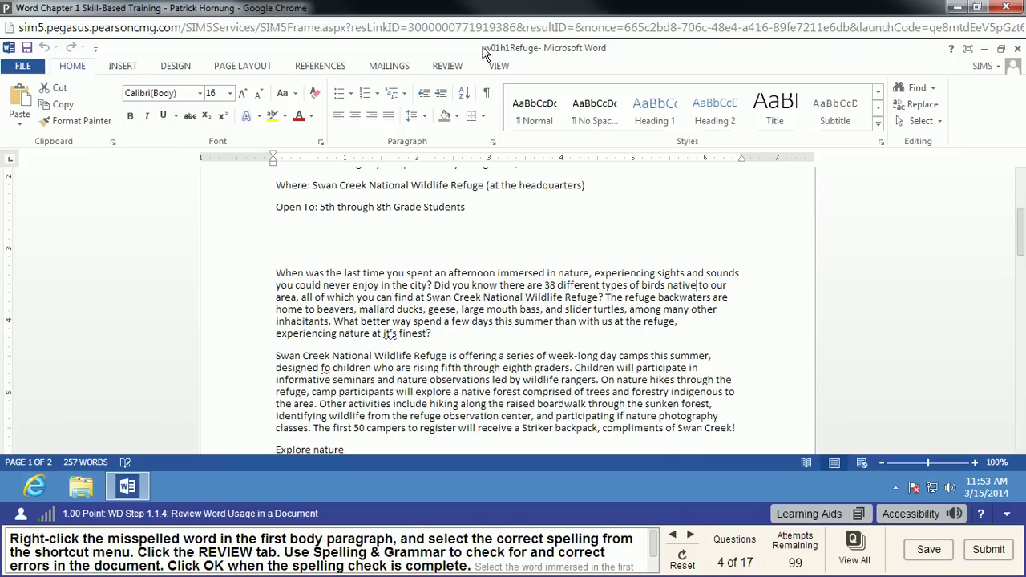
Run the Spelling & Grammar check, changing "it's" to "its" and "fo" to "for", and dismiss the completion message.
{"action": "left_click", "coordinate": [447, 70]}
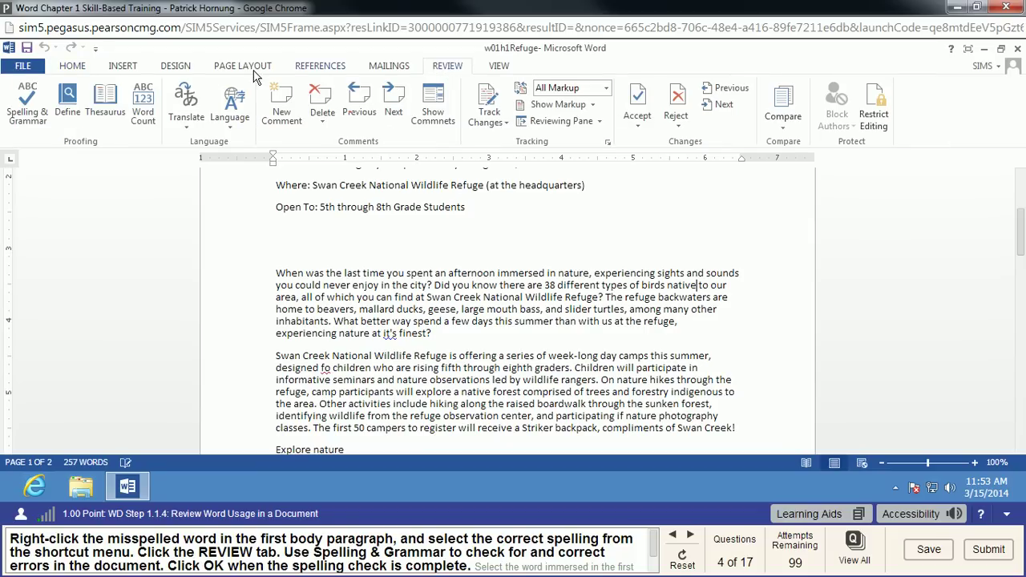
{"action": "left_click", "coordinate": [26, 112]}
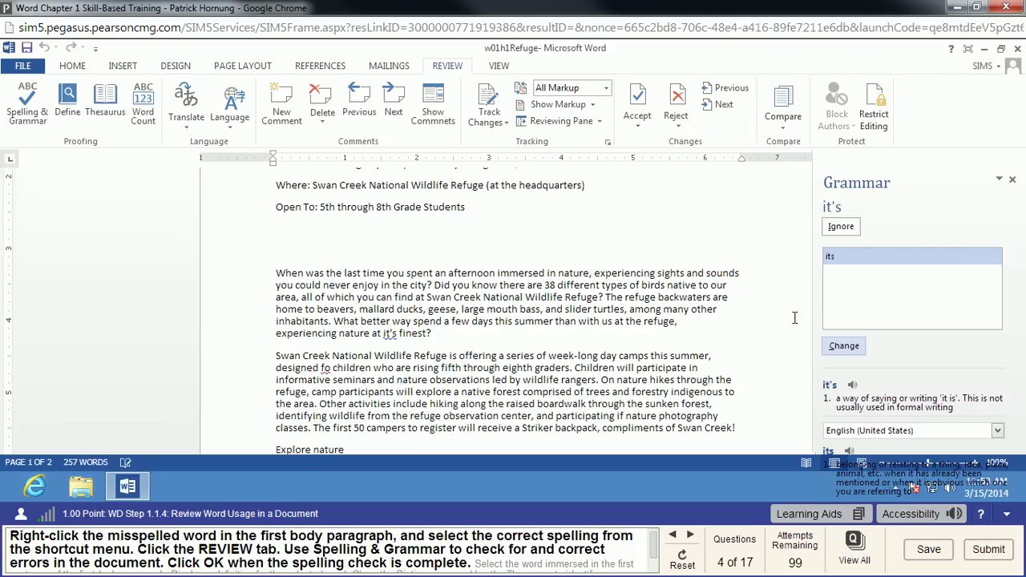
{"action": "scroll", "coordinate": [768, 315], "scroll_direction": "down", "scroll_amount": 2}
{"action": "scroll", "coordinate": [768, 315], "scroll_direction": "down", "scroll_amount": 2}
{"action": "scroll", "coordinate": [767, 315], "scroll_direction": "up", "scroll_amount": 4}
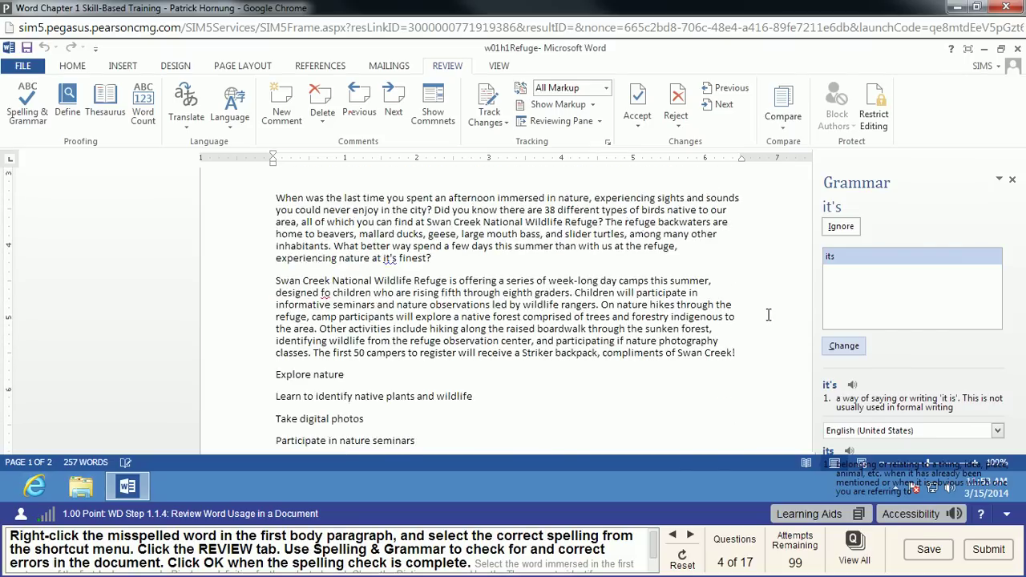
{"action": "scroll", "coordinate": [767, 314], "scroll_direction": "down", "scroll_amount": 2}
{"action": "scroll", "coordinate": [768, 315], "scroll_direction": "down", "scroll_amount": 12}
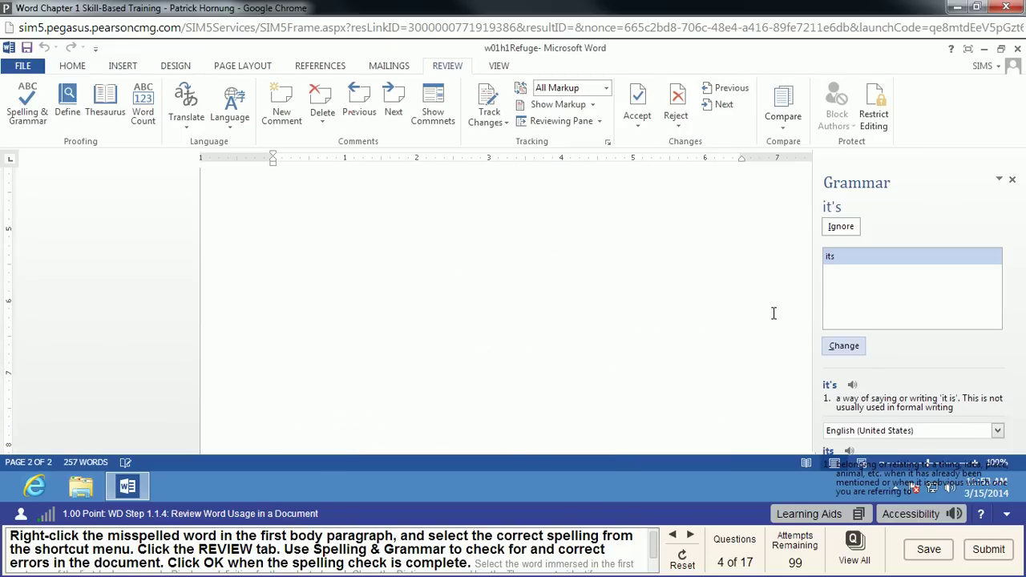
{"action": "scroll", "coordinate": [774, 313], "scroll_direction": "up", "scroll_amount": 18}
{"action": "scroll", "coordinate": [772, 313], "scroll_direction": "down", "scroll_amount": 6}
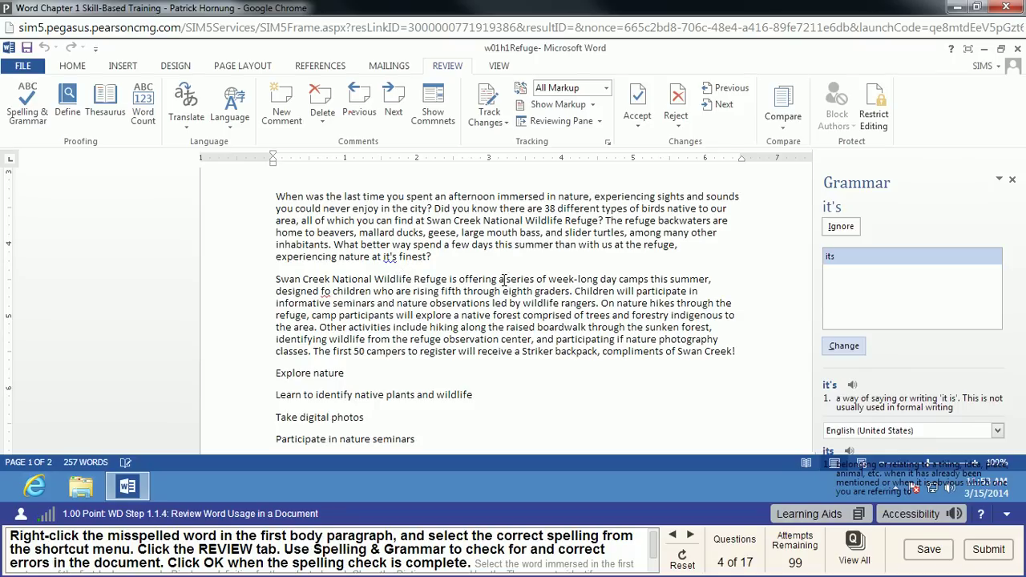
{"action": "left_click", "coordinate": [846, 350]}
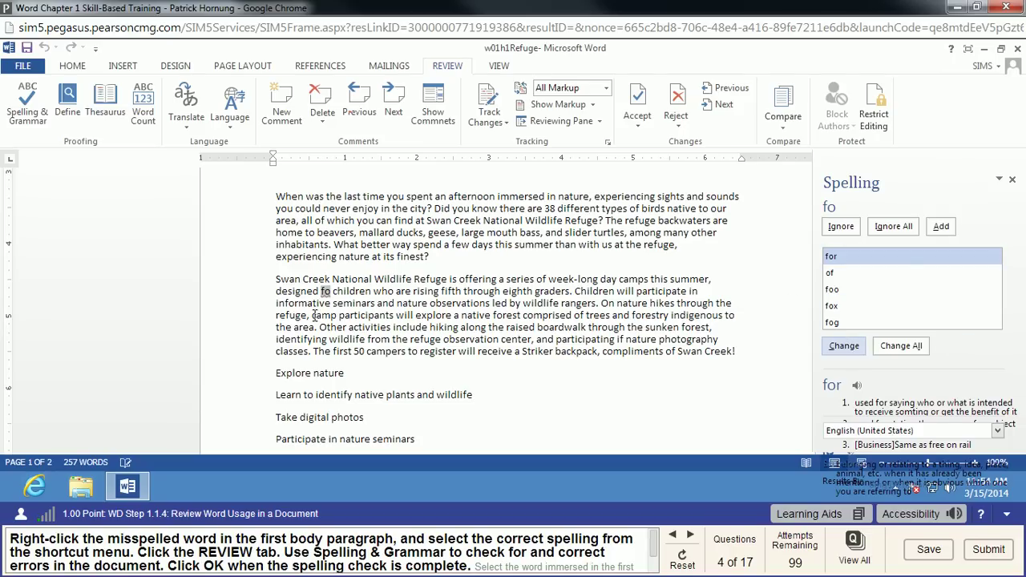
{"action": "left_click", "coordinate": [841, 346]}
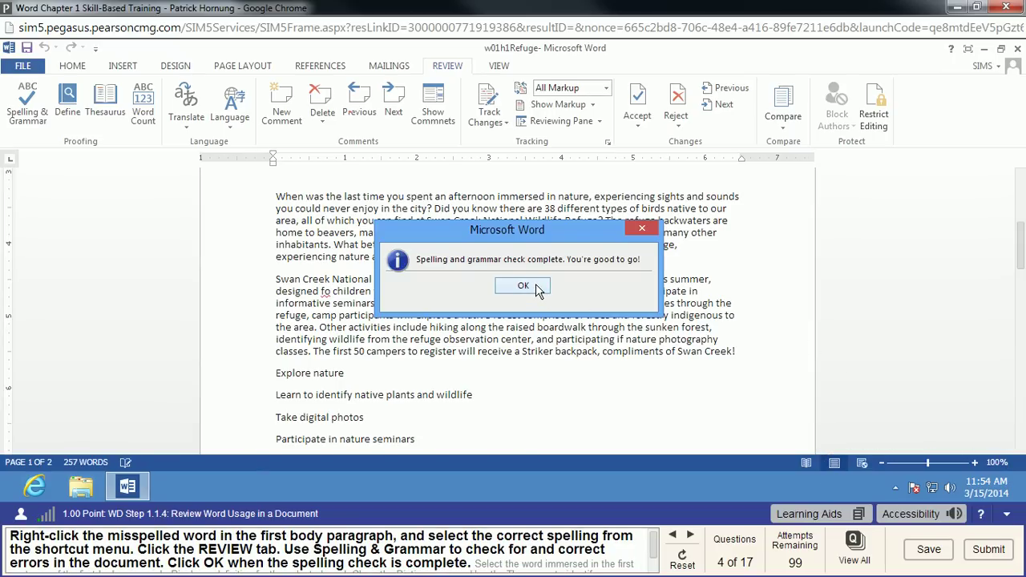
{"action": "left_click", "coordinate": [523, 287]}
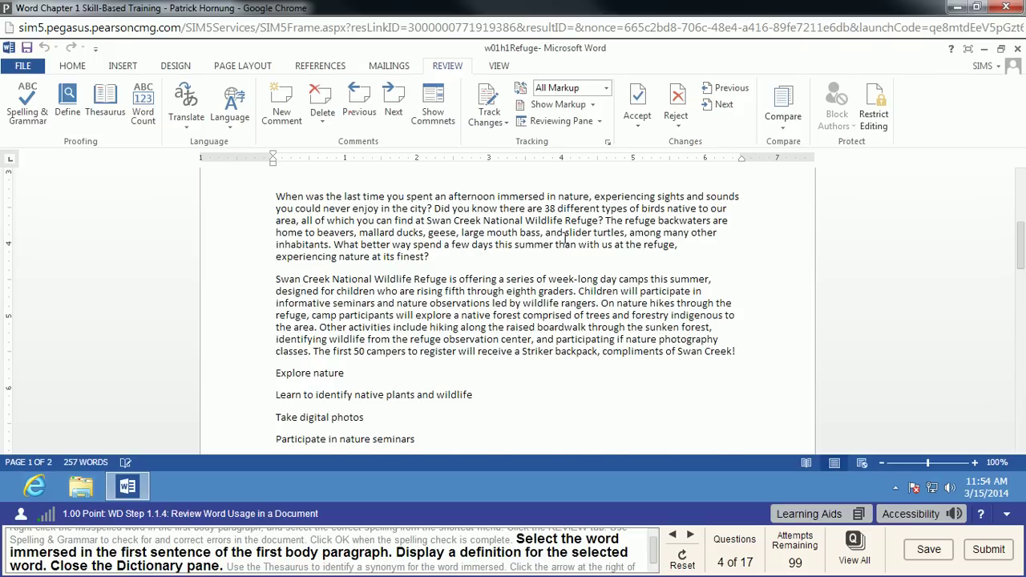
Display the dictionary definition of "immersed" in the first sentence of the first body paragraph, and close the Dictionary pane.
{"action": "scroll", "coordinate": [566, 239], "scroll_direction": "up", "scroll_amount": 3}
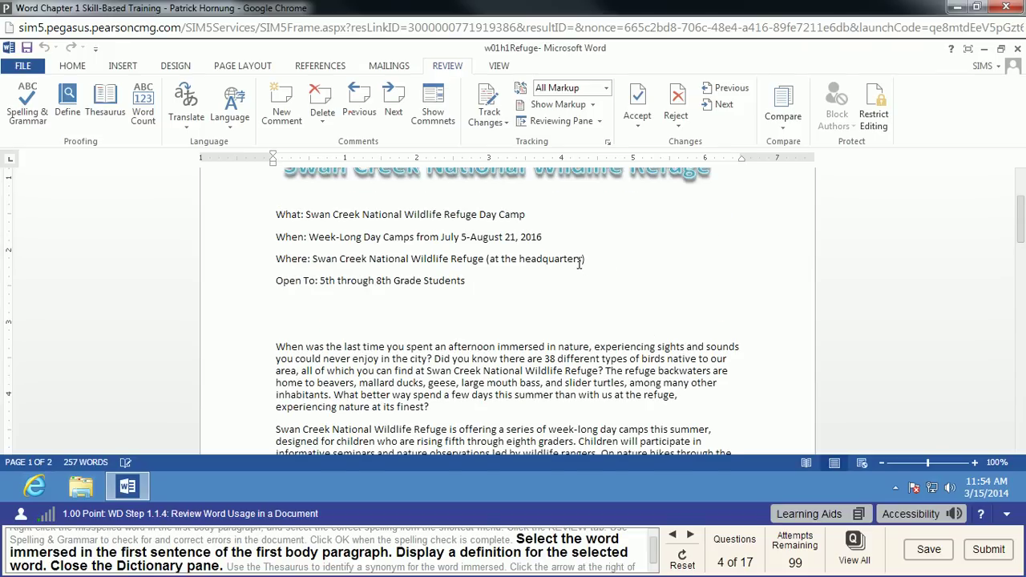
{"action": "left_click", "coordinate": [509, 348]}
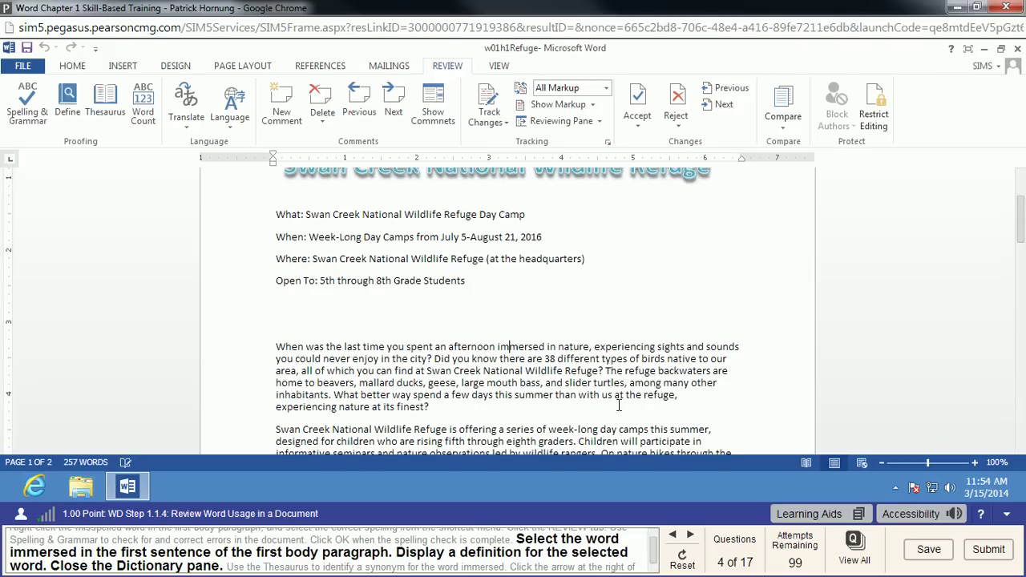
{"action": "left_click", "coordinate": [518, 348]}
{"action": "double_click", "coordinate": [519, 348]}
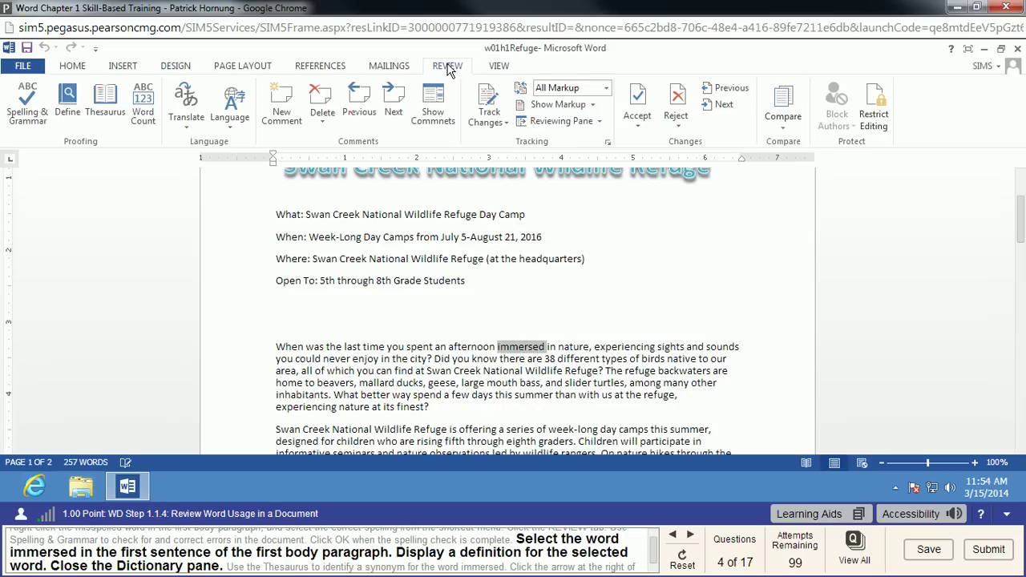
{"action": "left_click", "coordinate": [68, 113]}
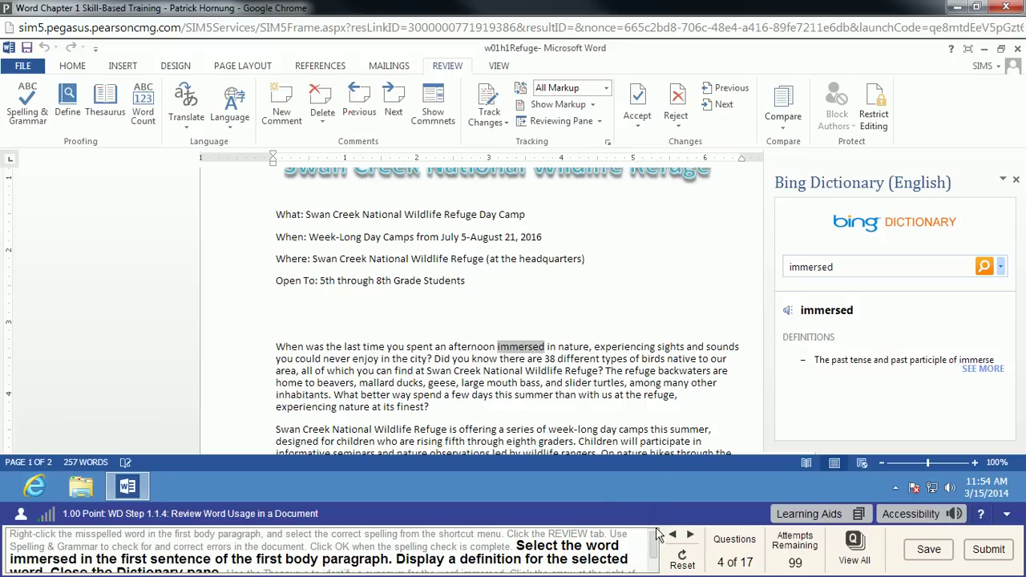
{"action": "left_click_drag", "start_coordinate": [658, 543], "coordinate": [656, 566]}
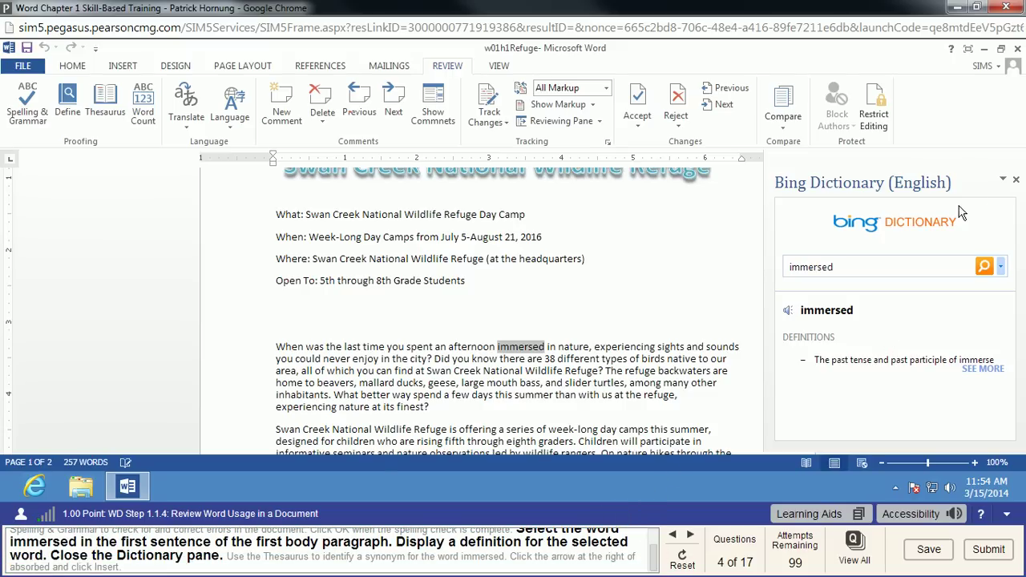
{"action": "left_click", "coordinate": [1016, 183]}
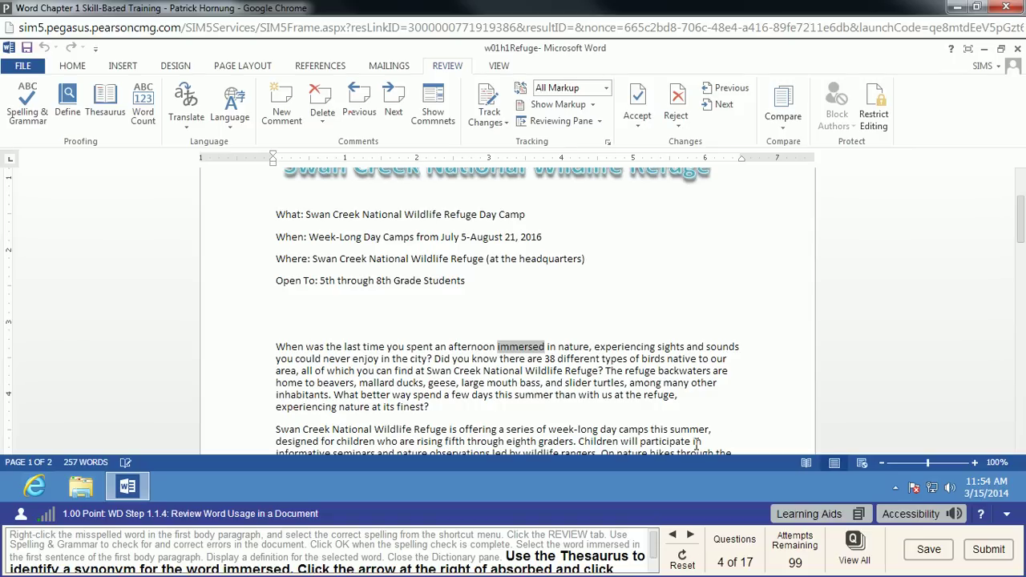
Replace "immersed" in the first body paragraph with the synonym "absorbed" using the Thesaurus.
{"action": "left_click_drag", "start_coordinate": [657, 551], "coordinate": [653, 564]}
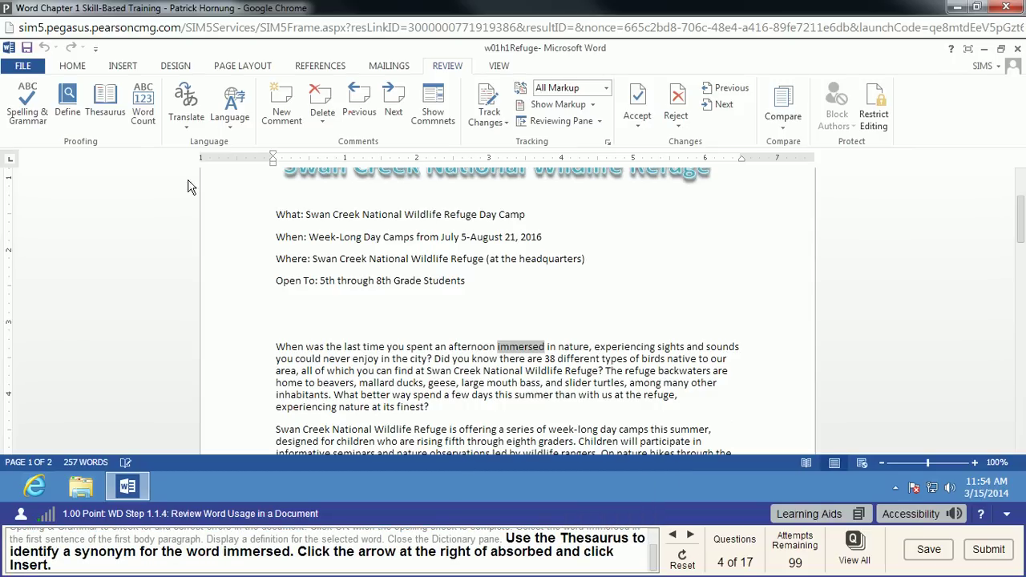
{"action": "right_click", "coordinate": [531, 344]}
{"action": "mouse_move", "coordinate": [586, 373]}
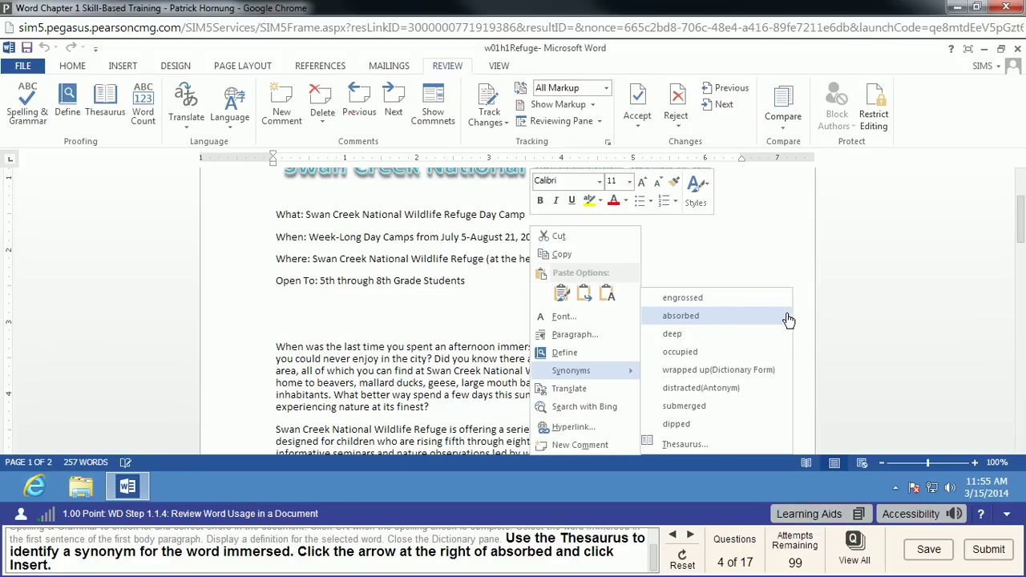
{"action": "left_click", "coordinate": [105, 113]}
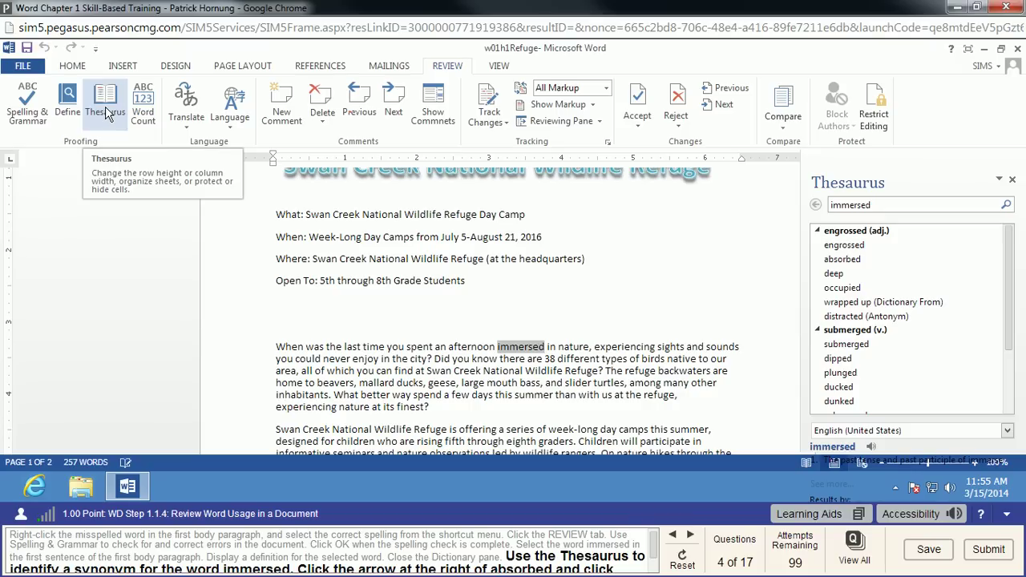
{"action": "mouse_move", "coordinate": [868, 263]}
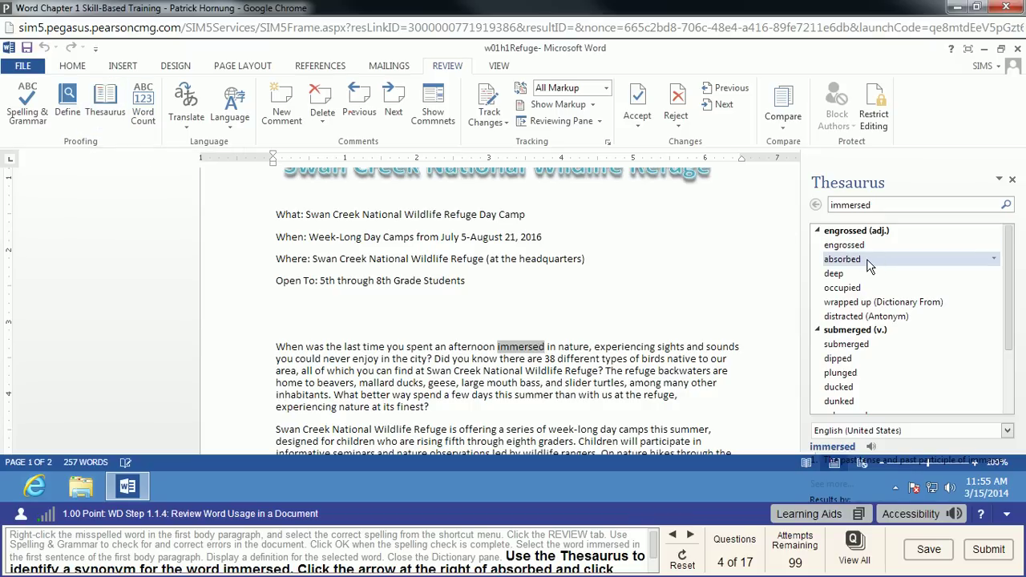
{"action": "left_click", "coordinate": [995, 263]}
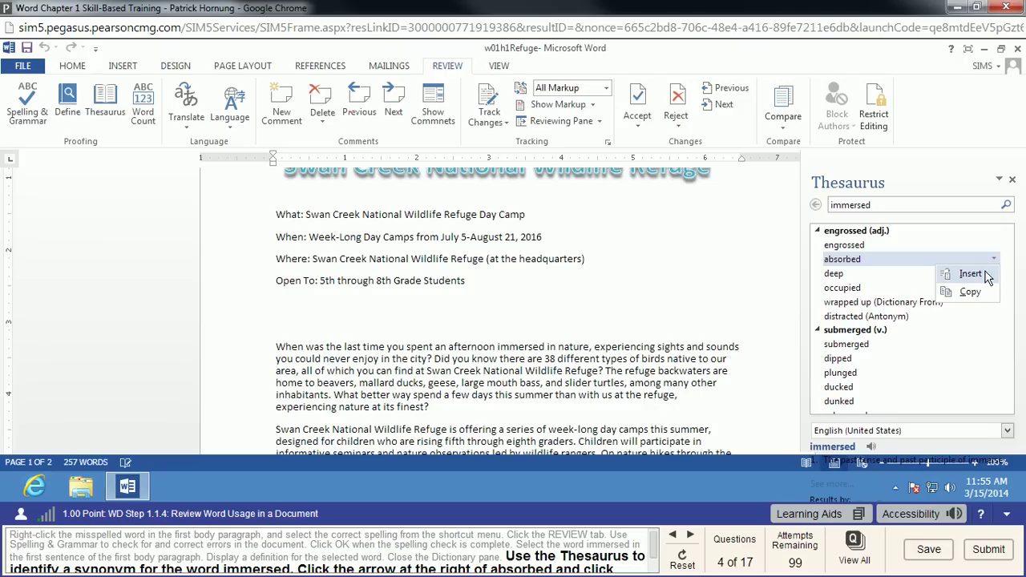
{"action": "left_click", "coordinate": [987, 275]}
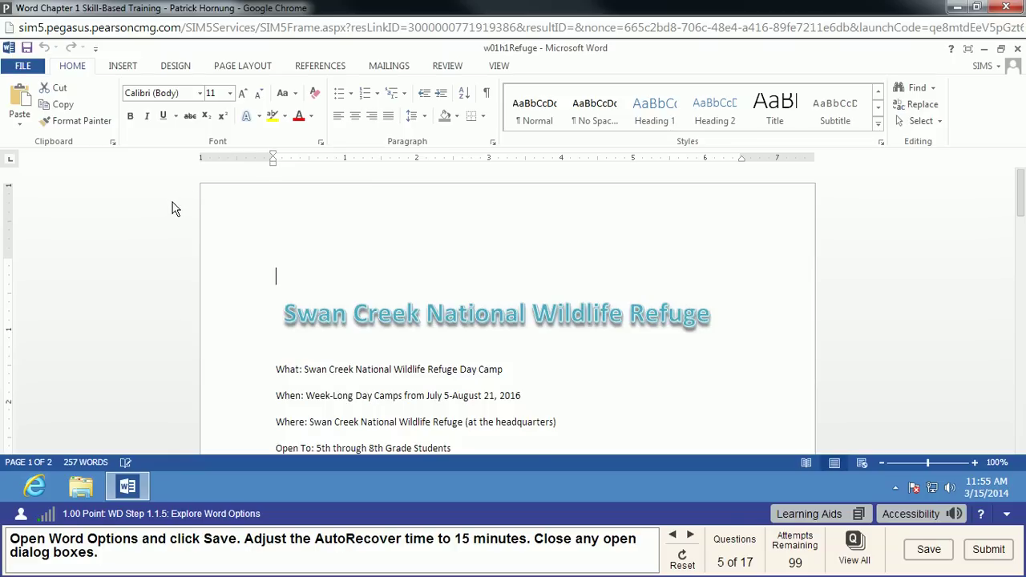
Set the AutoRecover save interval to 15 minutes in Word Options and apply the change.
{"action": "left_click", "coordinate": [24, 66]}
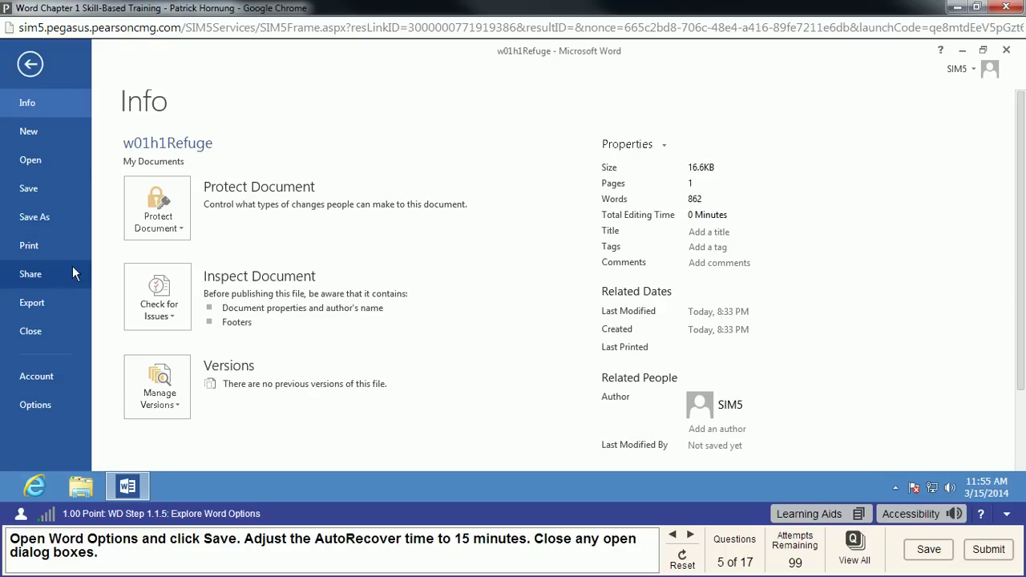
{"action": "left_click", "coordinate": [56, 410]}
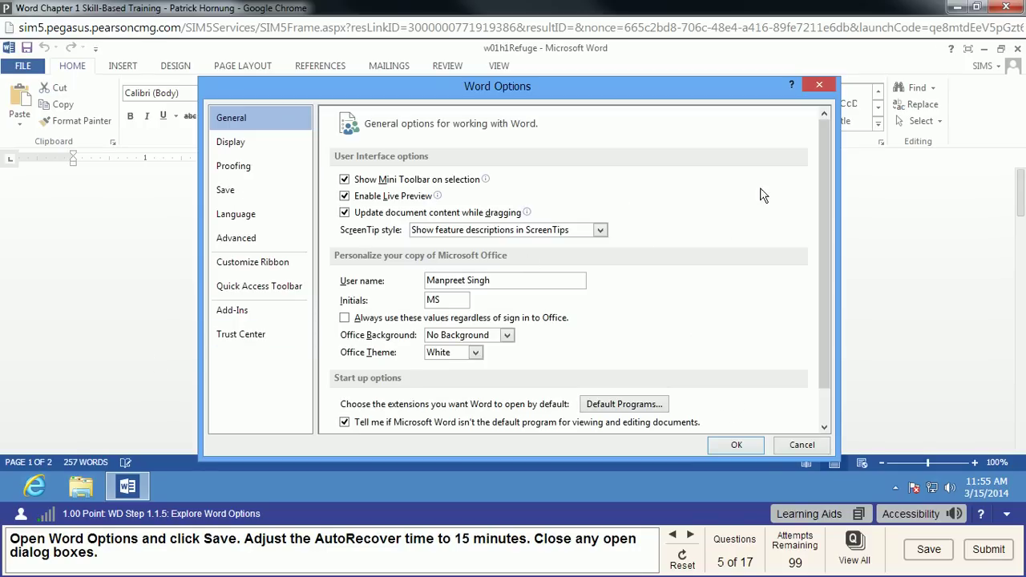
{"action": "left_click", "coordinate": [221, 200]}
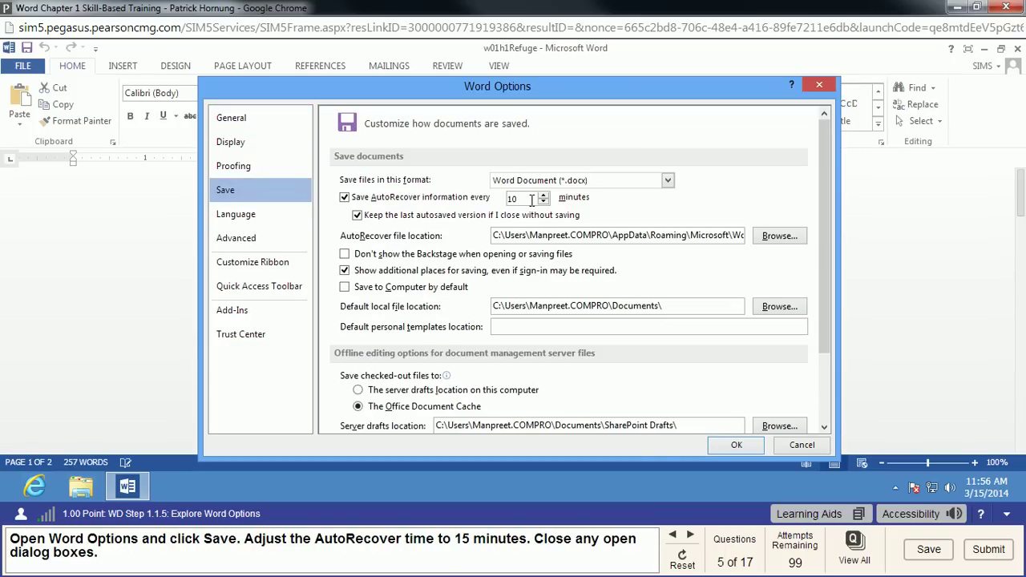
{"action": "left_click_drag", "start_coordinate": [531, 200], "coordinate": [505, 200]}
{"action": "left_click_drag", "start_coordinate": [531, 201], "coordinate": [473, 202]}
{"action": "type", "text": "1"}
{"action": "left_click", "coordinate": [732, 446]}
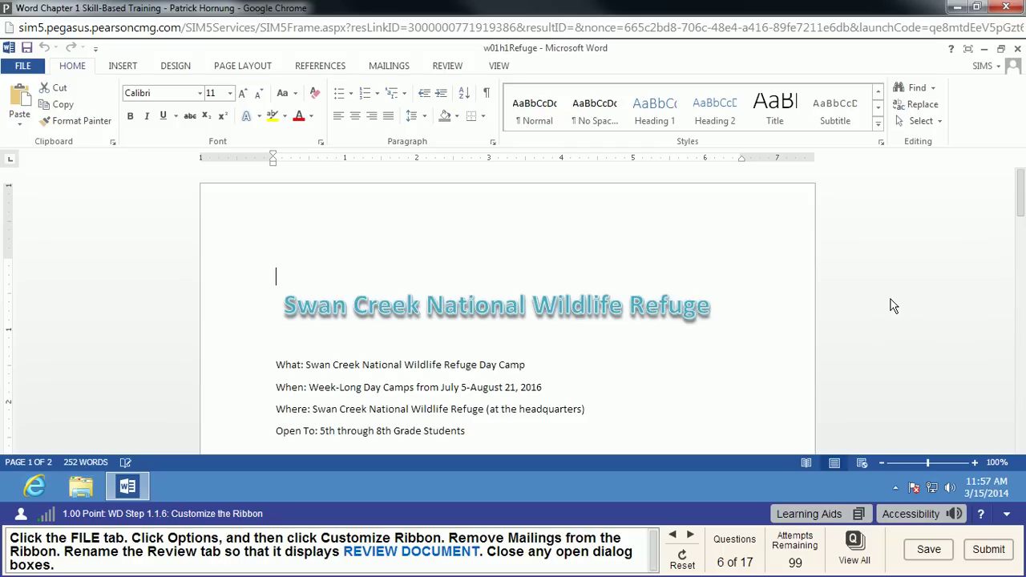
Remove Mailings from the Ribbon's main tabs through the Customize Ribbon settings in Word Options.
{"action": "left_click", "coordinate": [27, 71]}
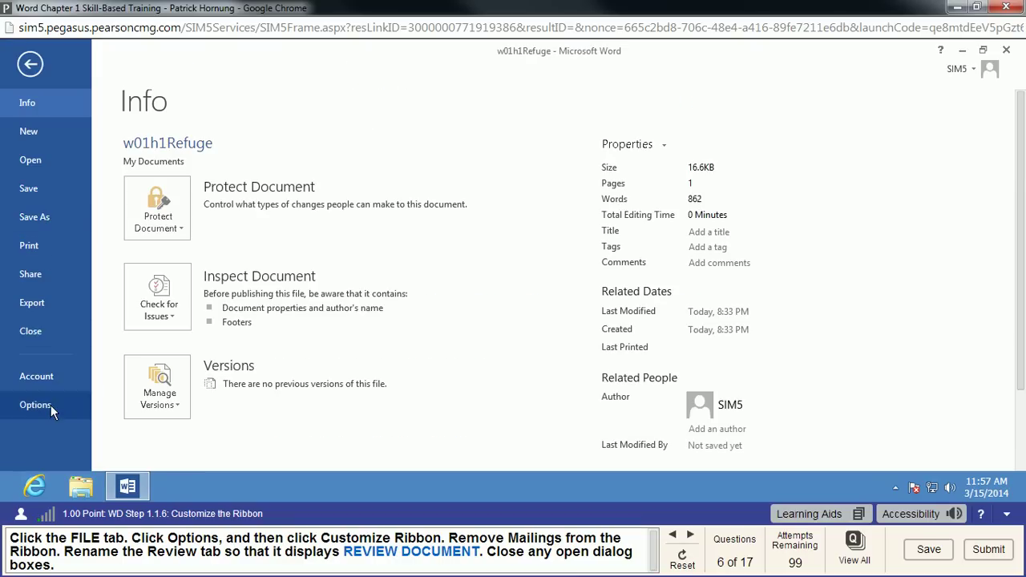
{"action": "left_click", "coordinate": [35, 405]}
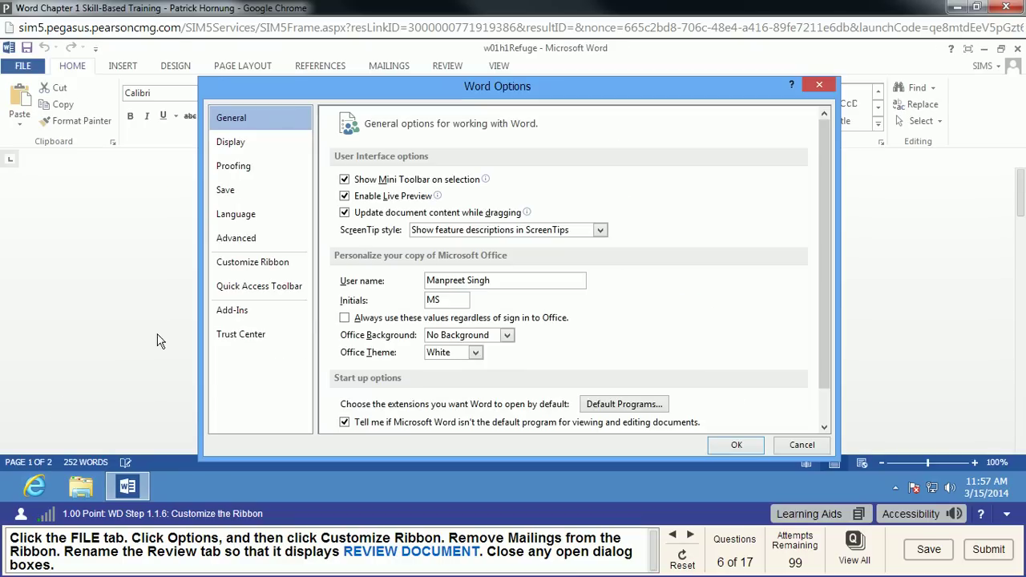
{"action": "left_click", "coordinate": [277, 263]}
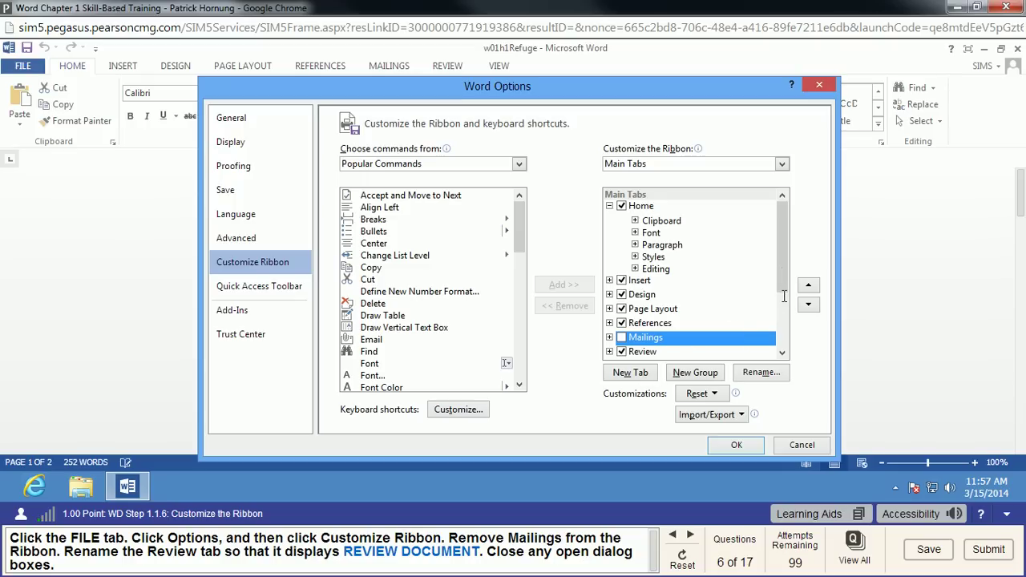
{"action": "key", "text": "space"}
Try to rename the Review tab of the Ribbon as "Review Document".
{"action": "left_click", "coordinate": [649, 352]}
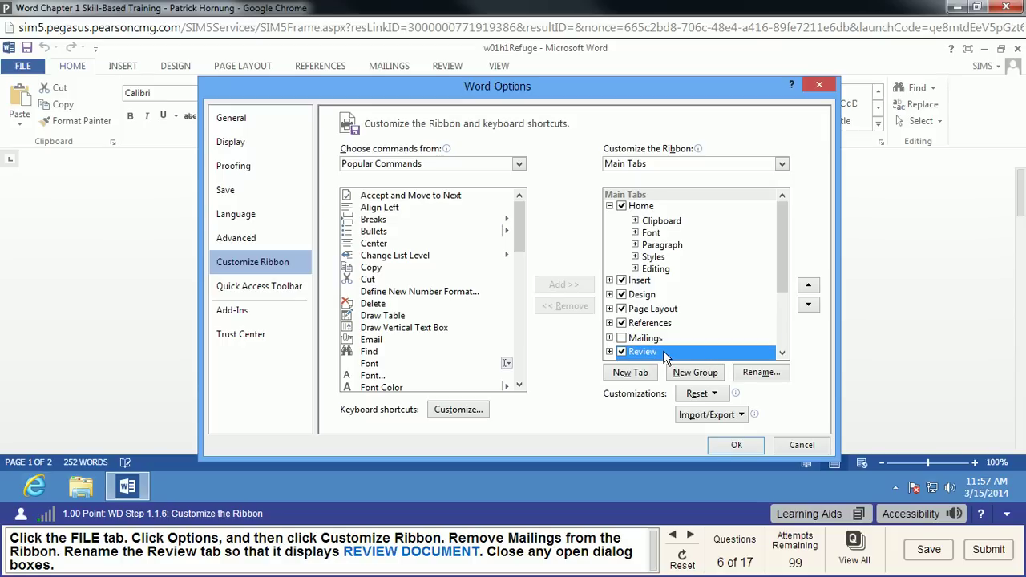
{"action": "left_click", "coordinate": [759, 372]}
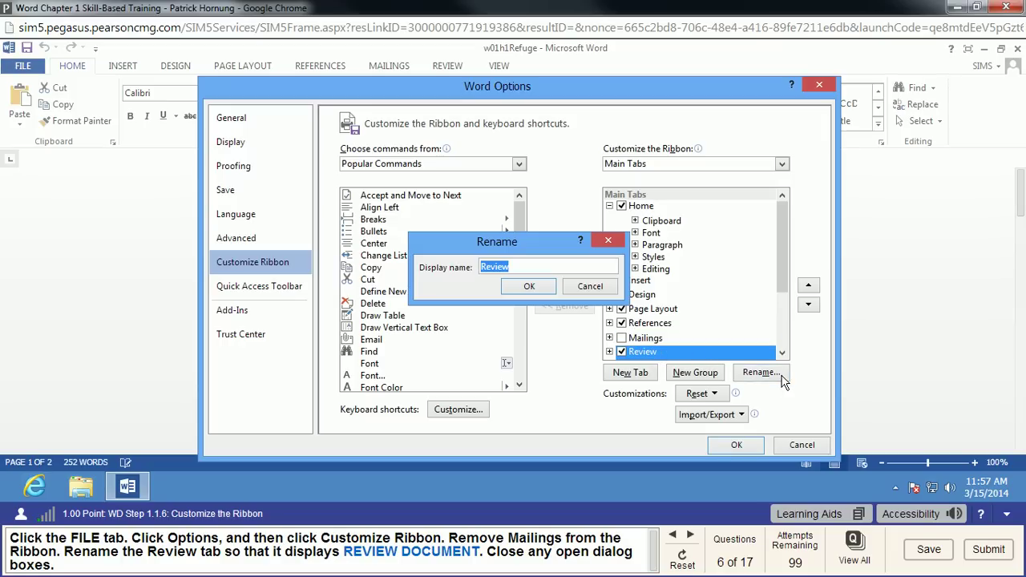
{"action": "left_click", "coordinate": [545, 267]}
{"action": "type", "text": "Document"}
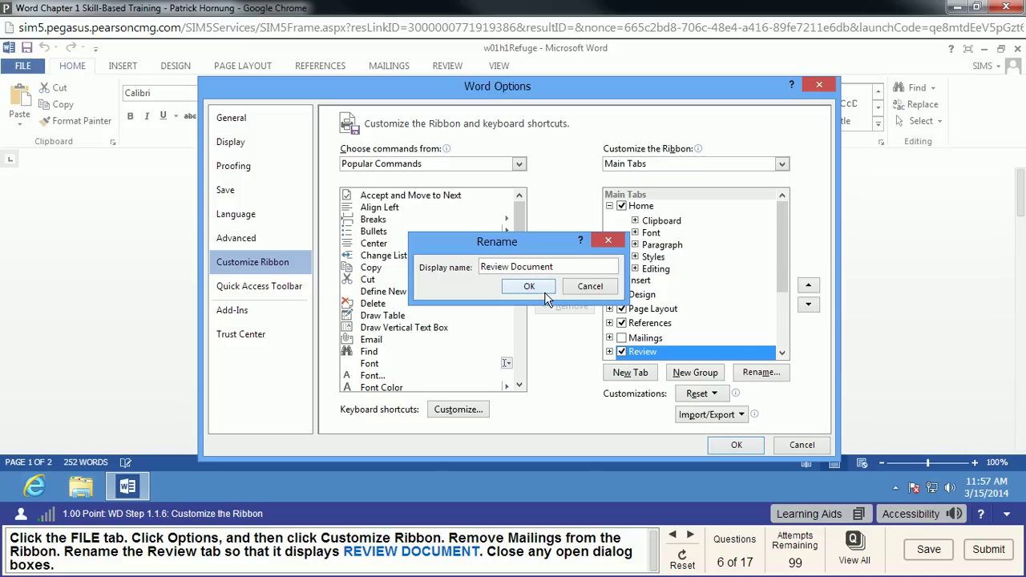
{"action": "left_click", "coordinate": [544, 291]}
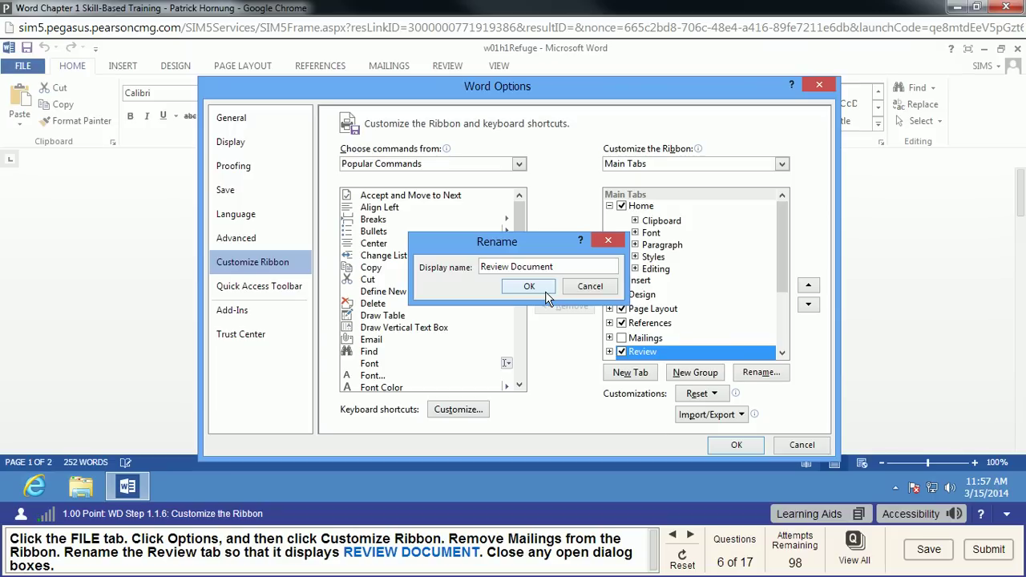
{"action": "left_click", "coordinate": [545, 291]}
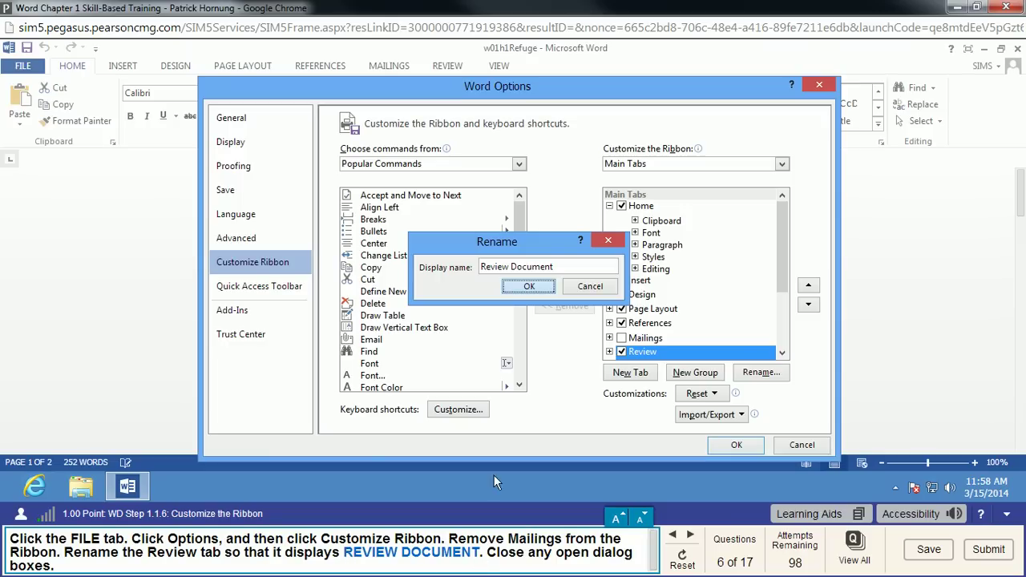
Change the Review tab's display name to "REVIEW DOCUMENT" in capital letters and accept the name.
{"action": "left_click_drag", "start_coordinate": [573, 258], "coordinate": [423, 264]}
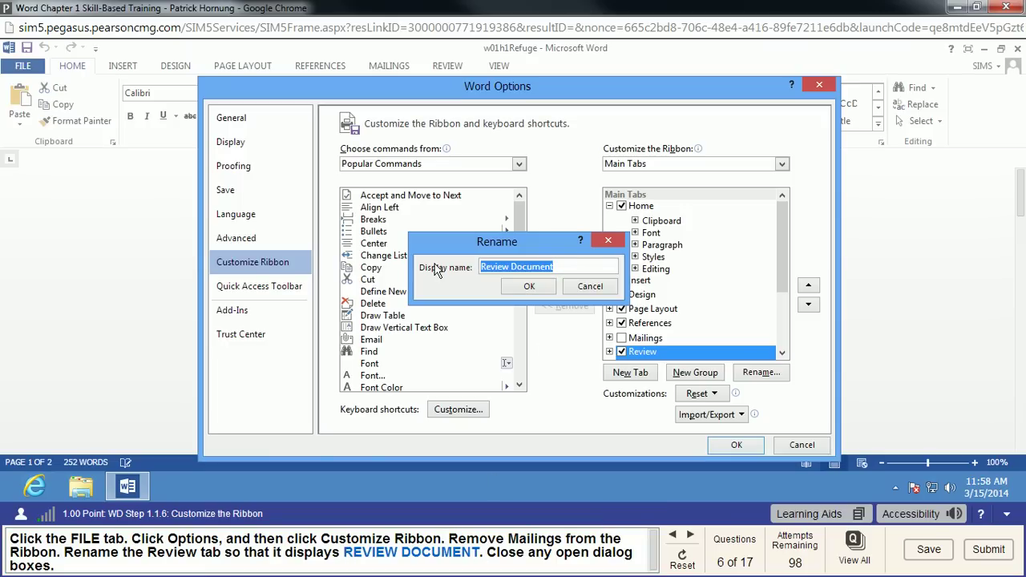
{"action": "type", "text": "REVIEW DOCUMENET"}
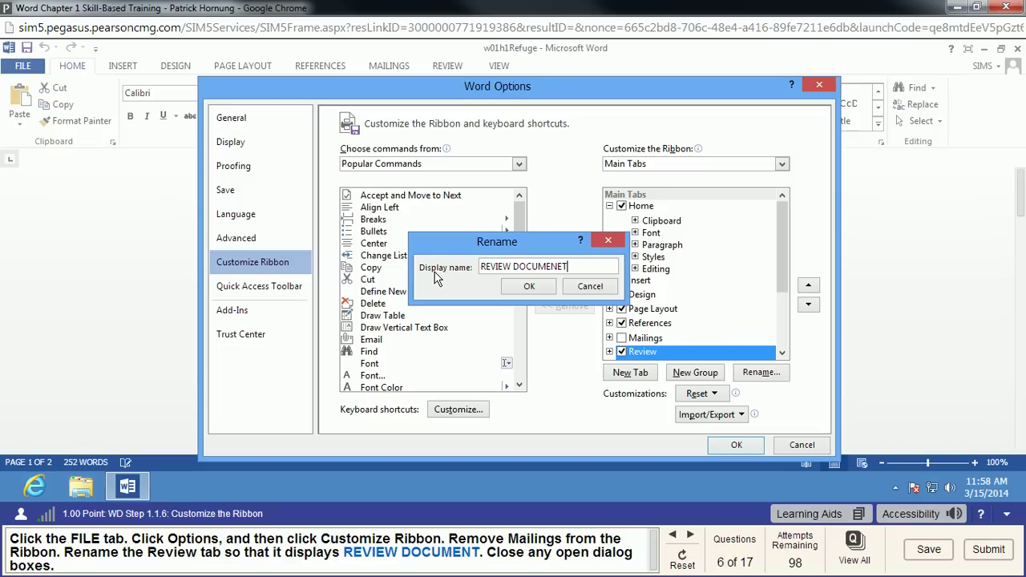
{"action": "key", "text": "BackSpace"}
{"action": "key", "text": "BackSpace"}
{"action": "type", "text": "T"}
{"action": "left_click", "coordinate": [530, 286]}
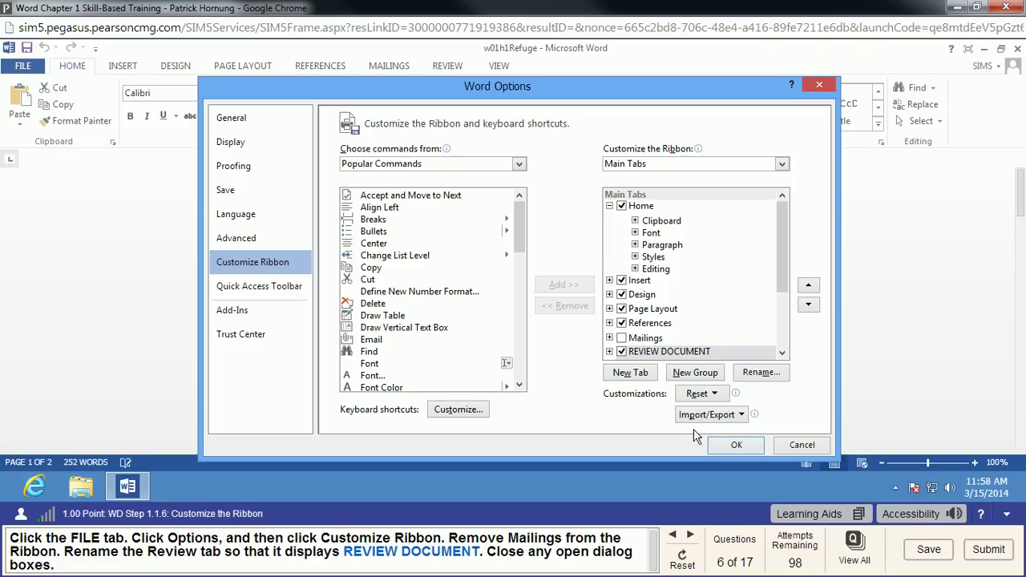
Apply the Ribbon customizations, and add the Print Preview and Print command to the Quick Access Toolbar.
{"action": "left_click", "coordinate": [725, 447]}
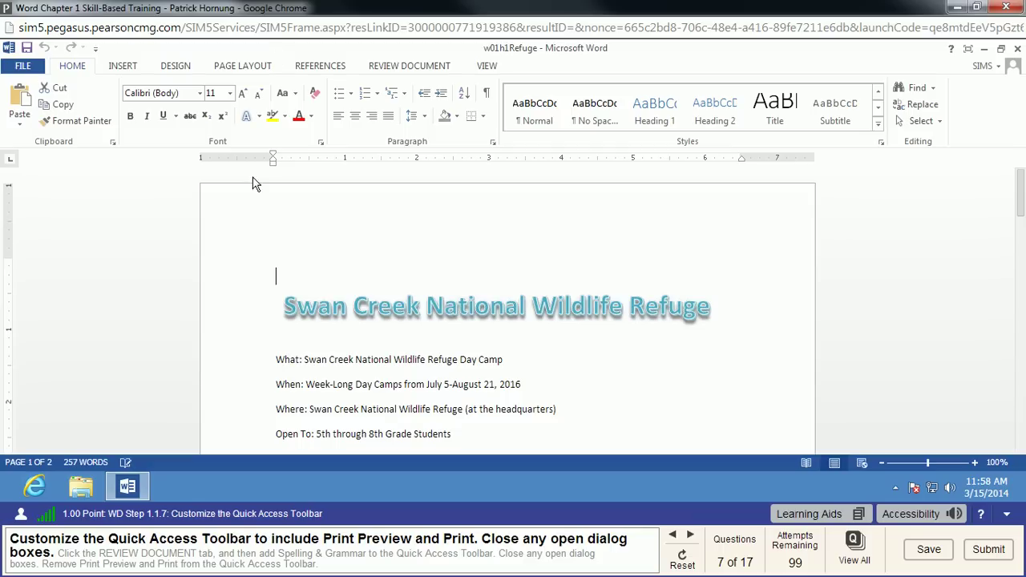
{"action": "mouse_move", "coordinate": [486, 564]}
{"action": "right_click", "coordinate": [112, 56]}
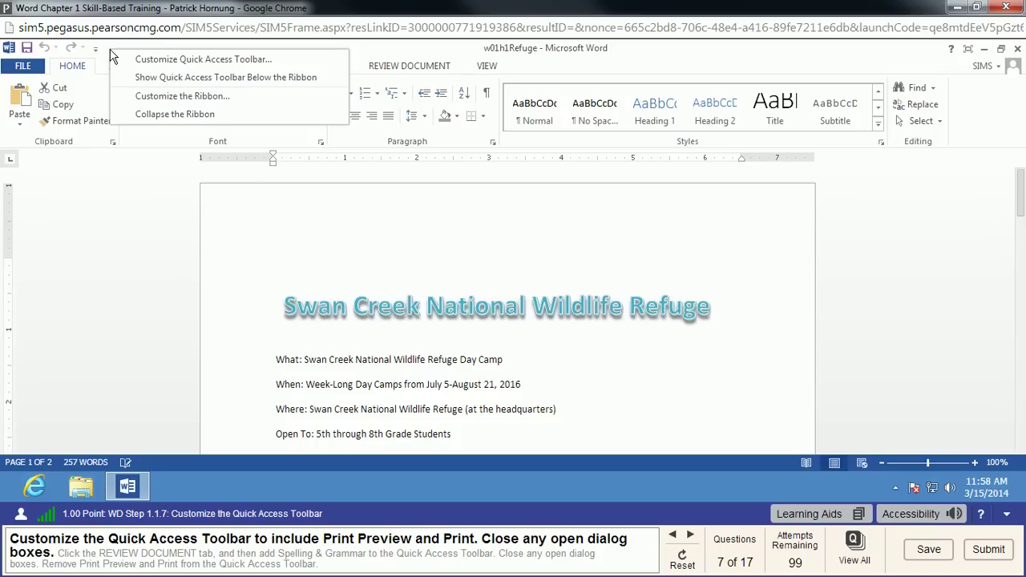
{"action": "left_click", "coordinate": [279, 61]}
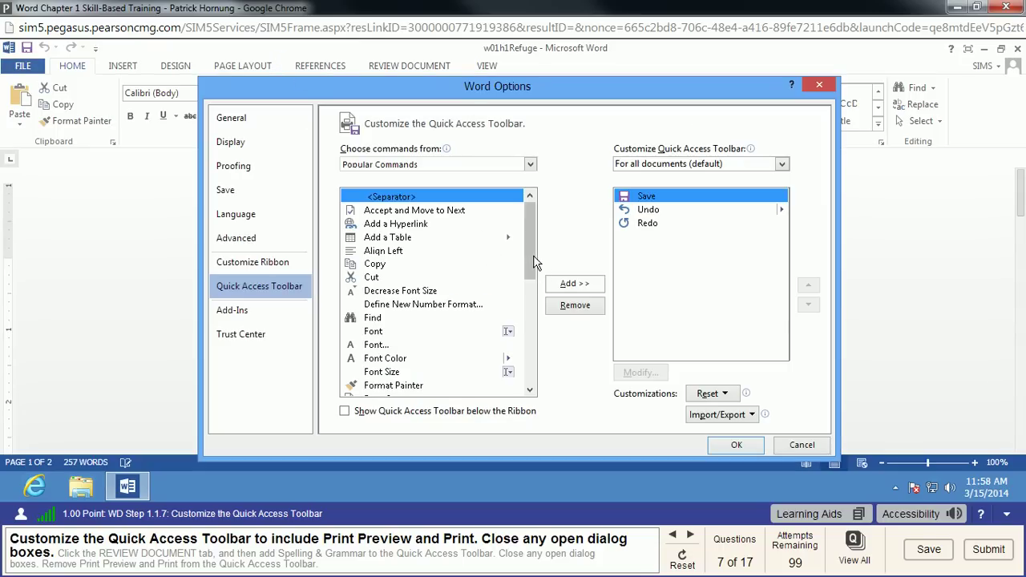
{"action": "scroll", "coordinate": [533, 265], "scroll_direction": "down", "scroll_amount": 4}
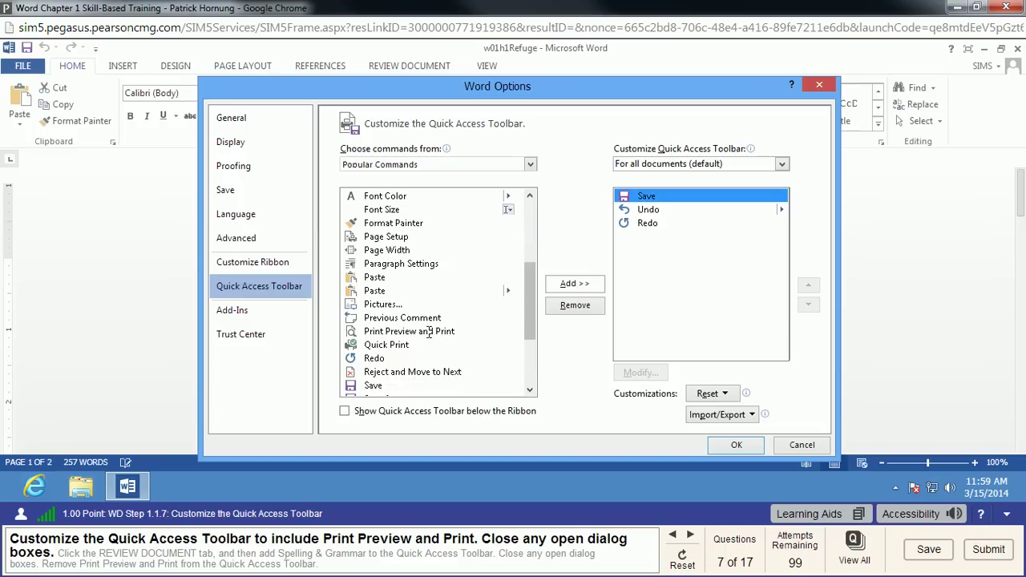
{"action": "left_click", "coordinate": [432, 332]}
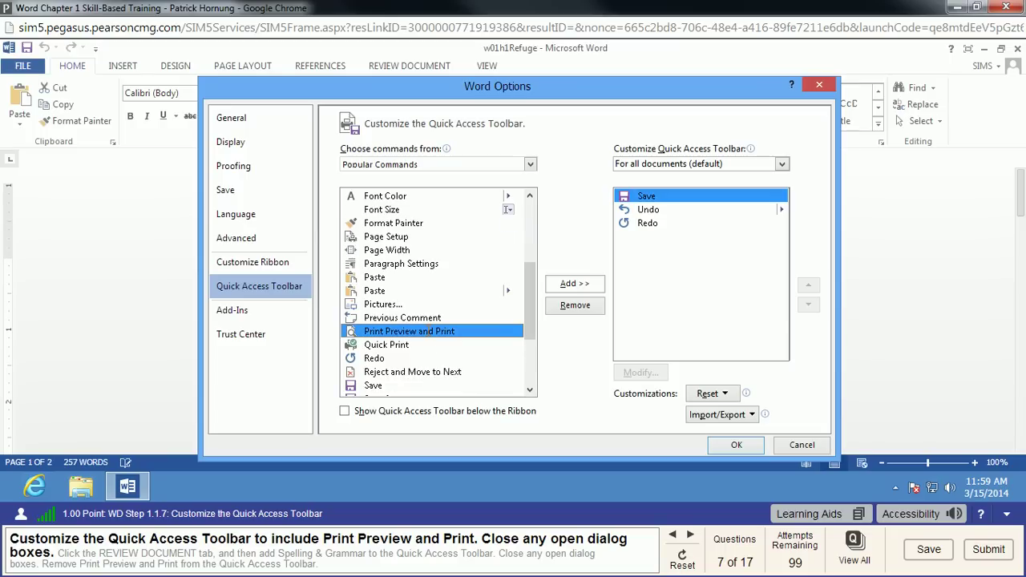
{"action": "left_click", "coordinate": [593, 289]}
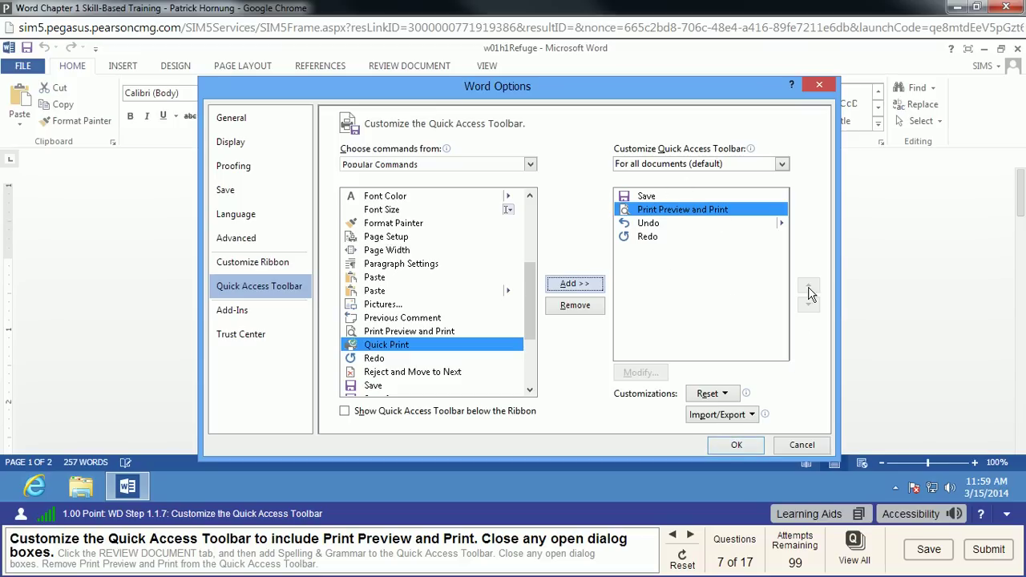
{"action": "left_click", "coordinate": [759, 449]}
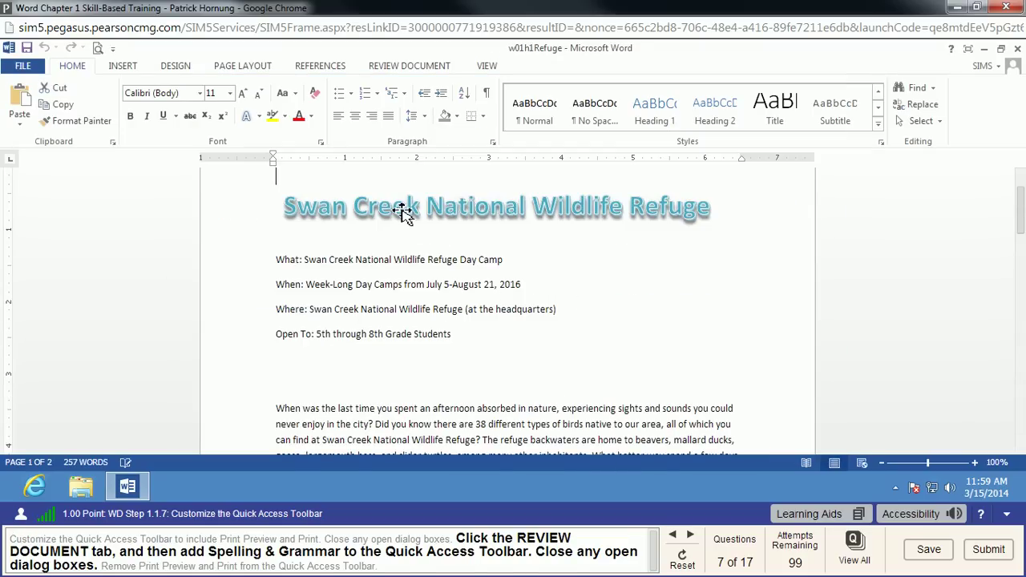
Add Spelling & Grammar to the Quick Access Toolbar and remove Print Preview and Print from it.
{"action": "left_click", "coordinate": [393, 67]}
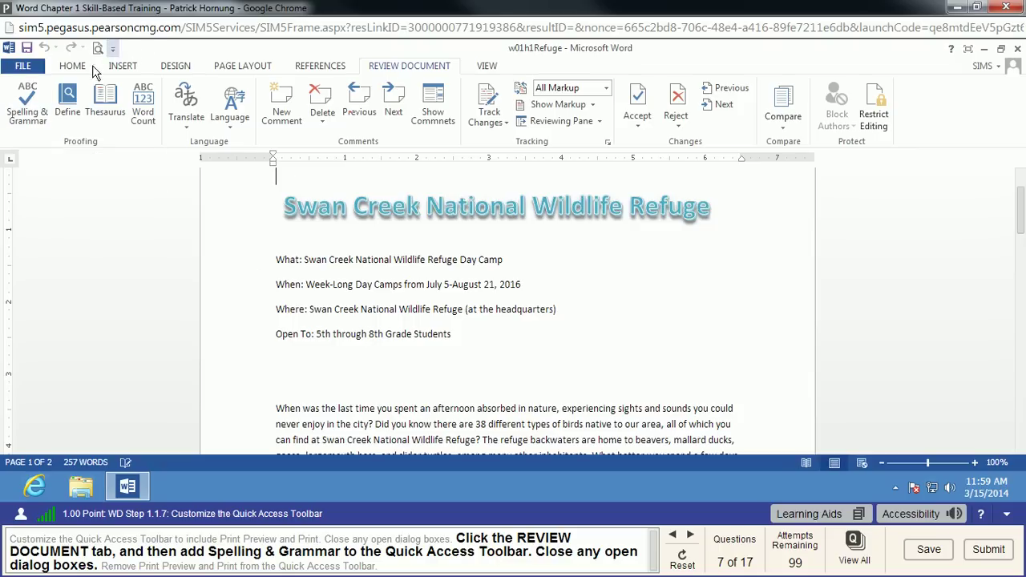
{"action": "right_click", "coordinate": [26, 112]}
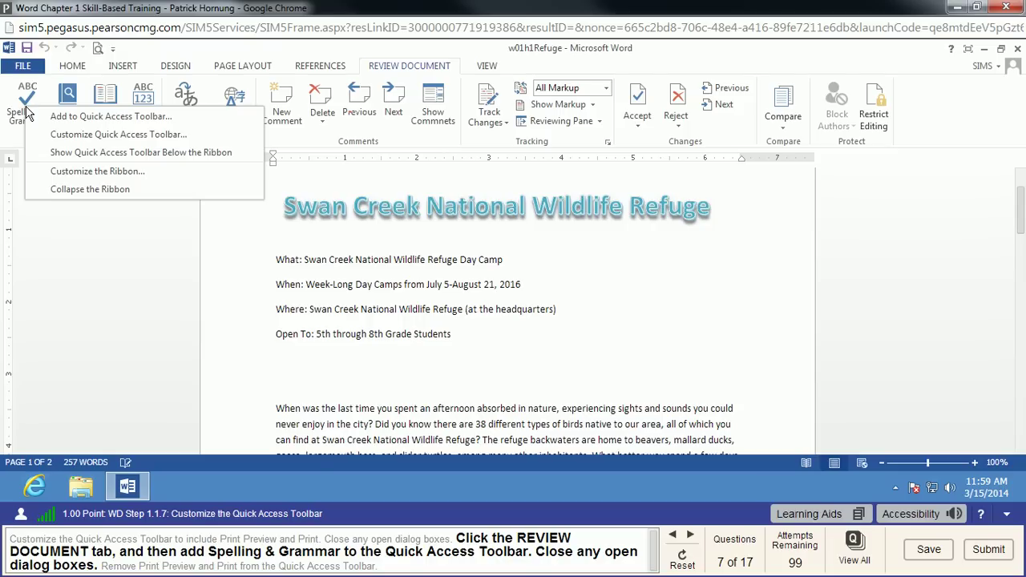
{"action": "left_click", "coordinate": [50, 118]}
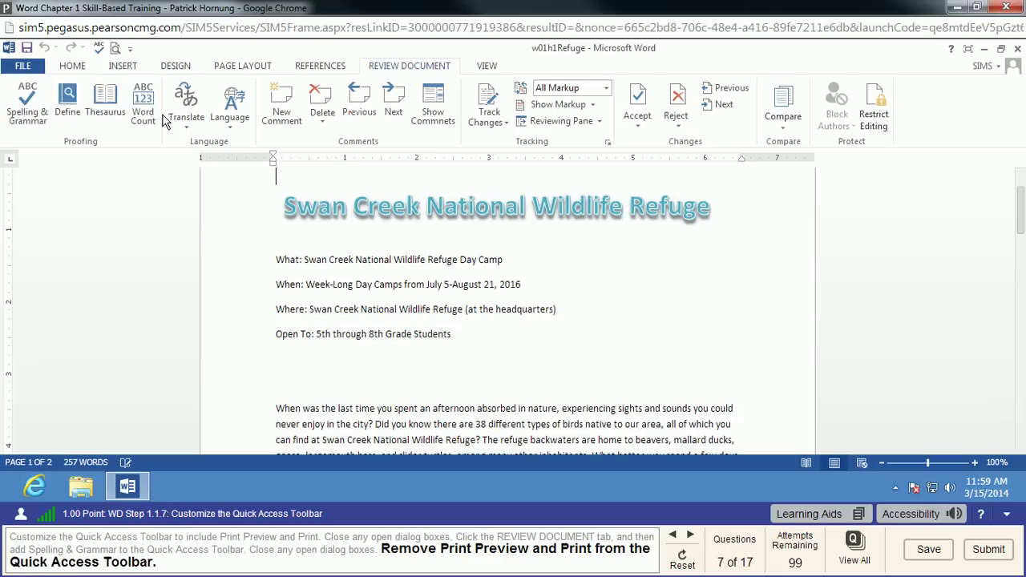
{"action": "right_click", "coordinate": [115, 50]}
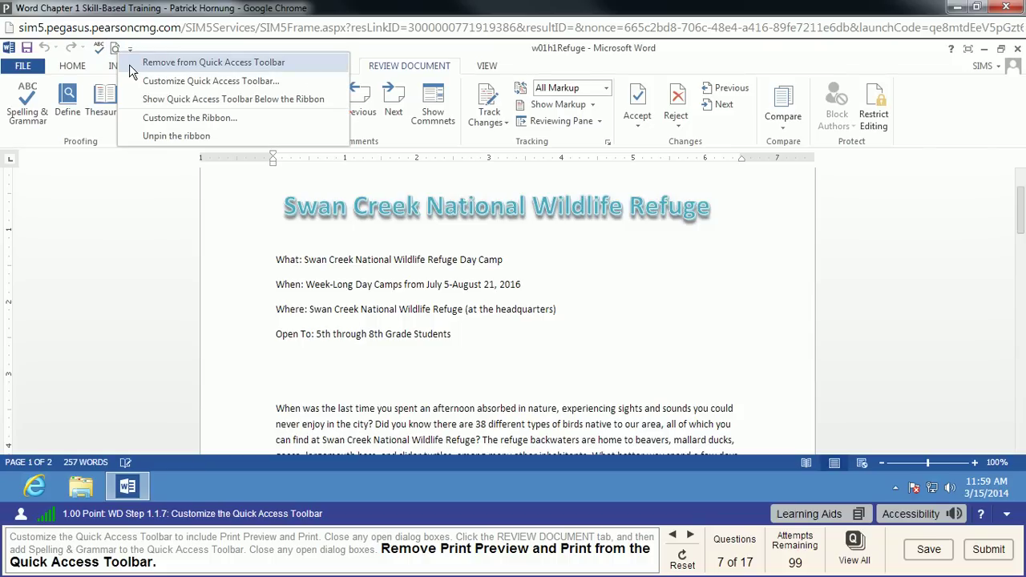
{"action": "left_click", "coordinate": [129, 63]}
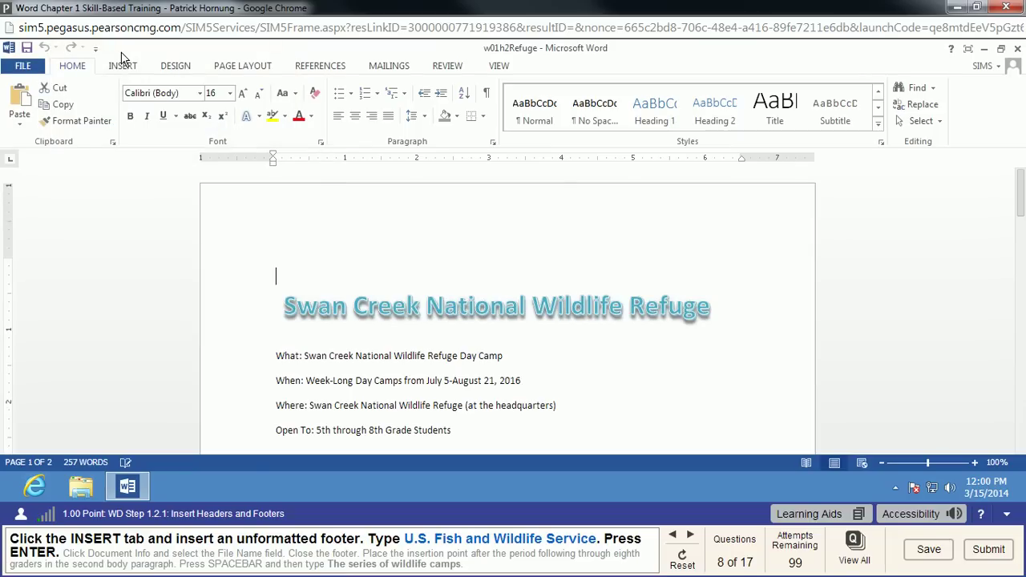
Insert an unformatted footer containing "U.S. Fish and Wildlife Service" and start a new line below the text.
{"action": "left_click", "coordinate": [125, 68]}
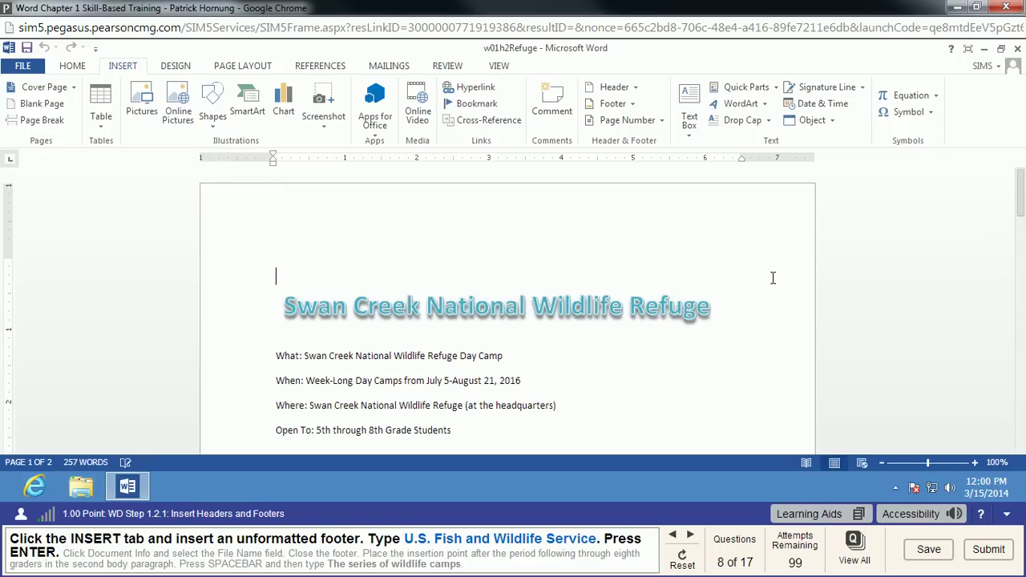
{"action": "left_click", "coordinate": [632, 105]}
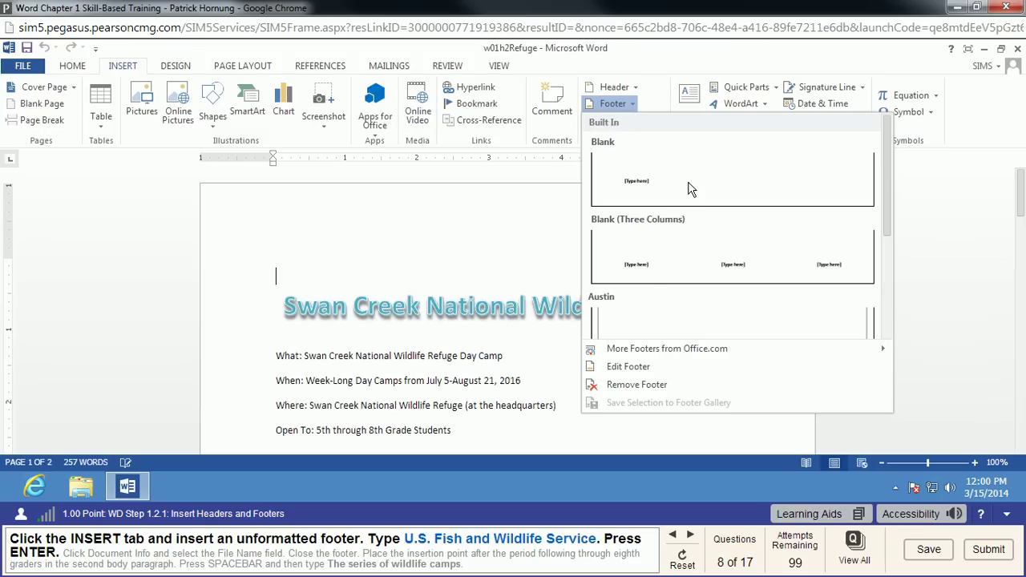
{"action": "left_click", "coordinate": [643, 375]}
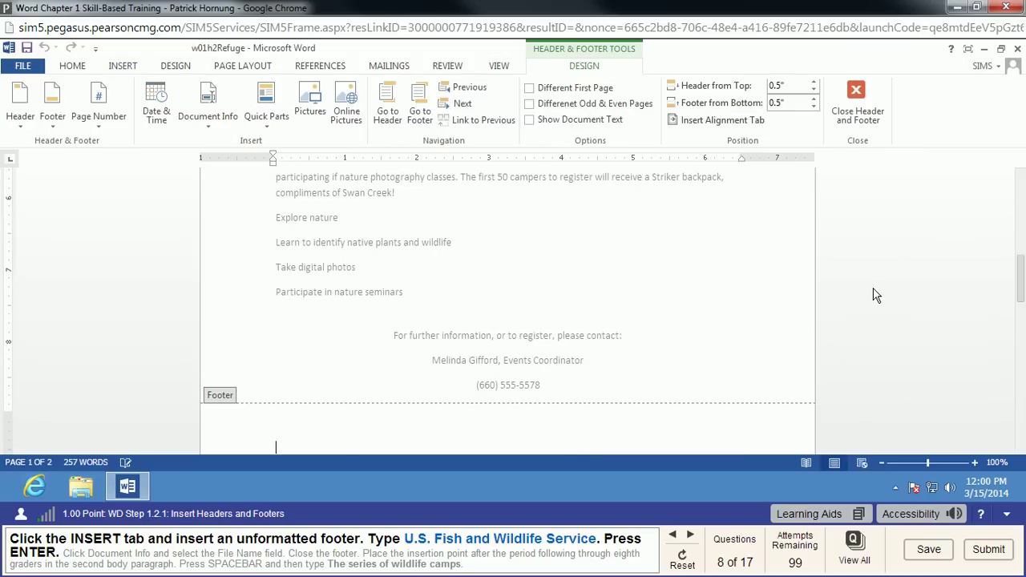
{"action": "type", "text": "U.S. Fish and Wildlife Ser"}
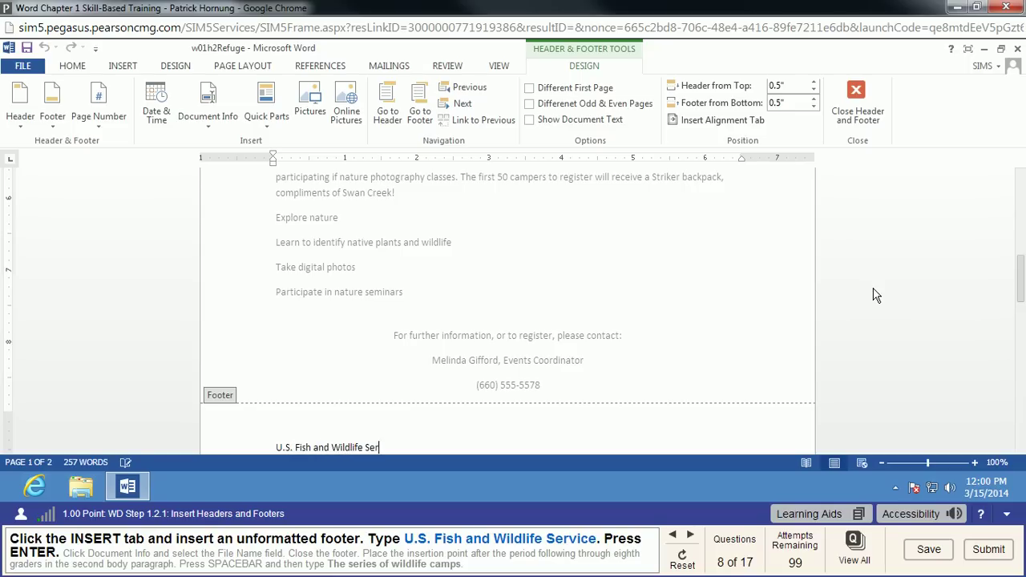
{"action": "type", "text": "vice"}
{"action": "key", "text": "Return"}
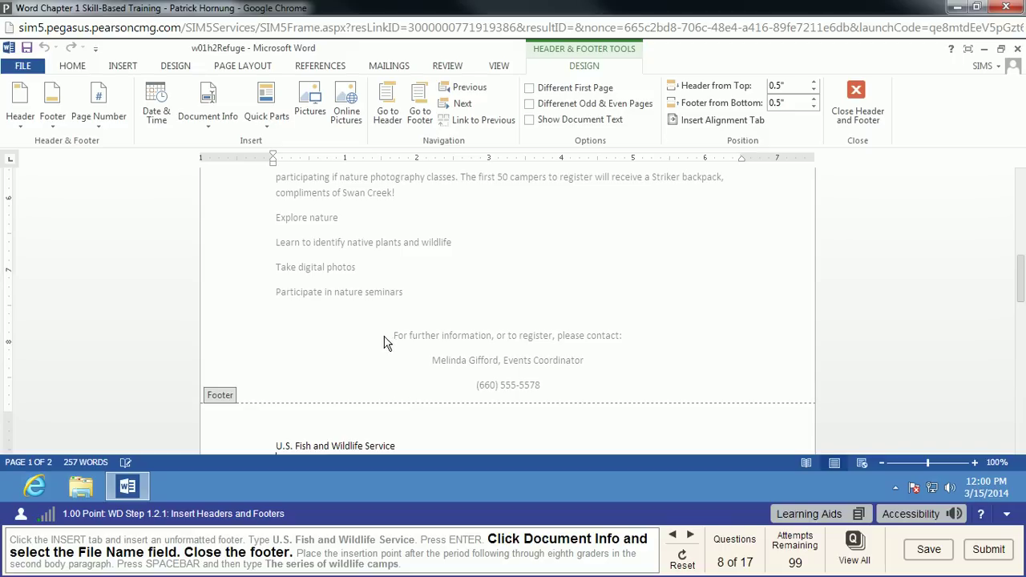
Insert the File Name field on the footer's second line and close the footer.
{"action": "left_click", "coordinate": [224, 121]}
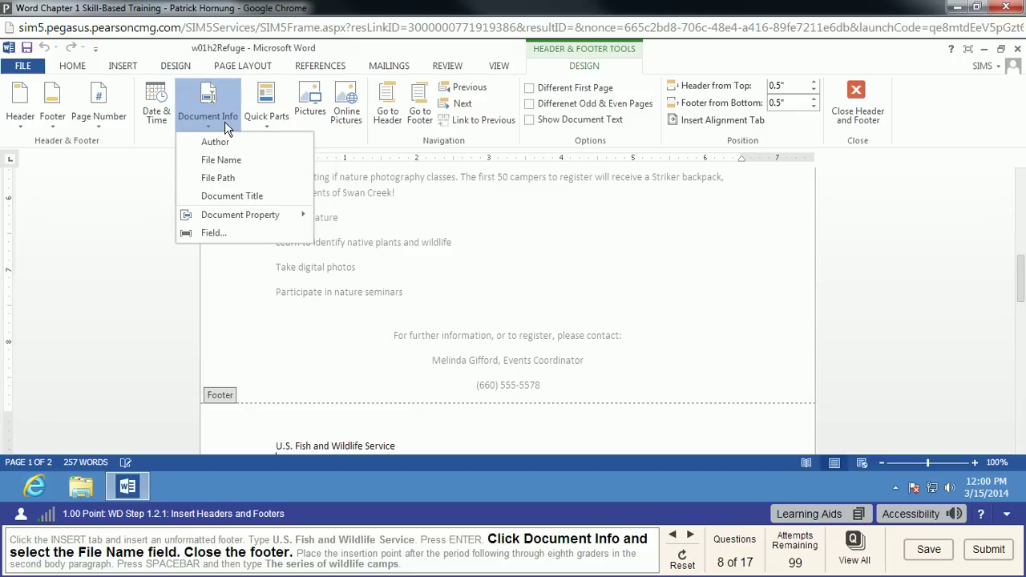
{"action": "left_click", "coordinate": [237, 160]}
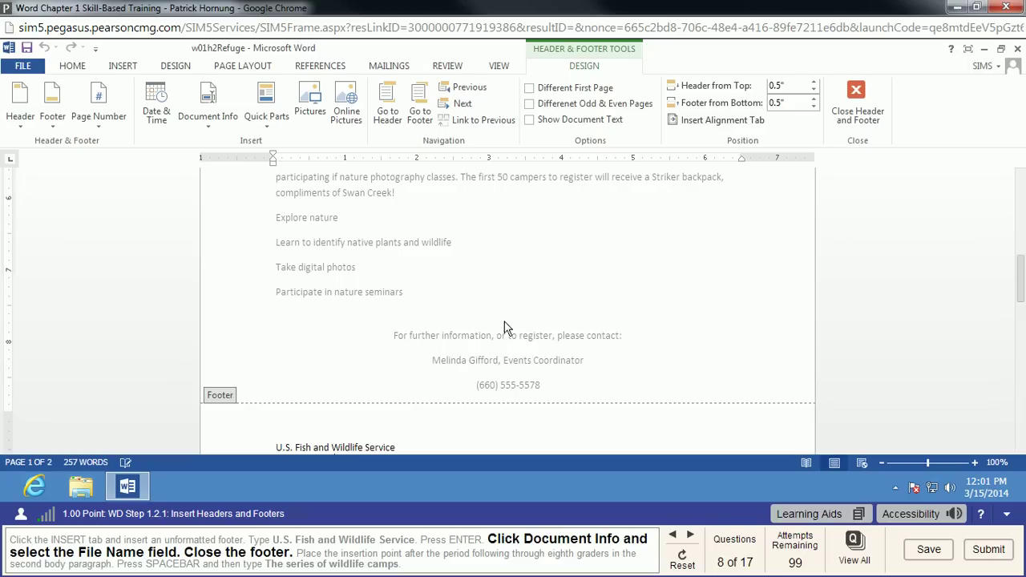
{"action": "scroll", "coordinate": [1022, 294], "scroll_direction": "down", "scroll_amount": 1}
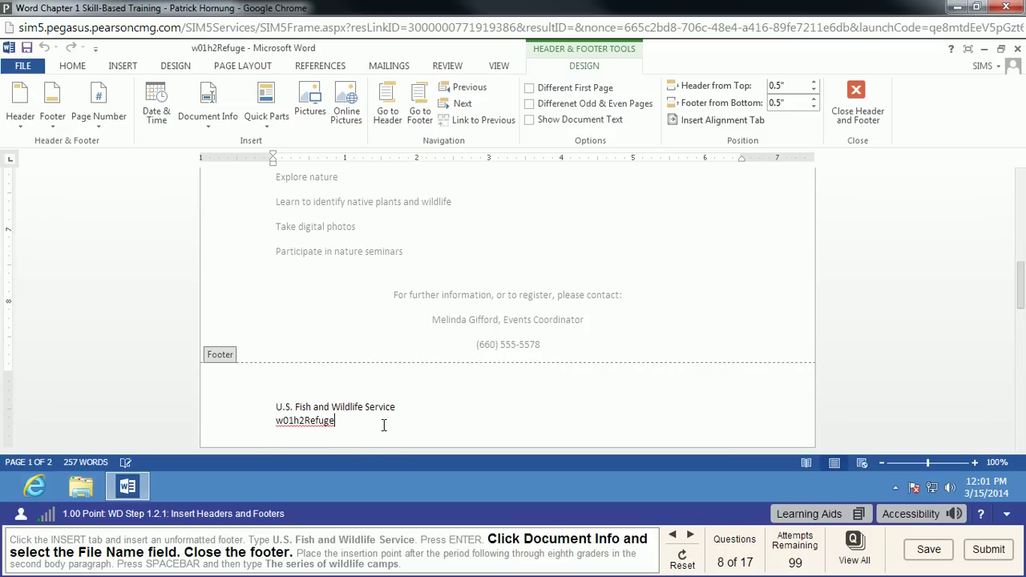
{"action": "left_click", "coordinate": [215, 112]}
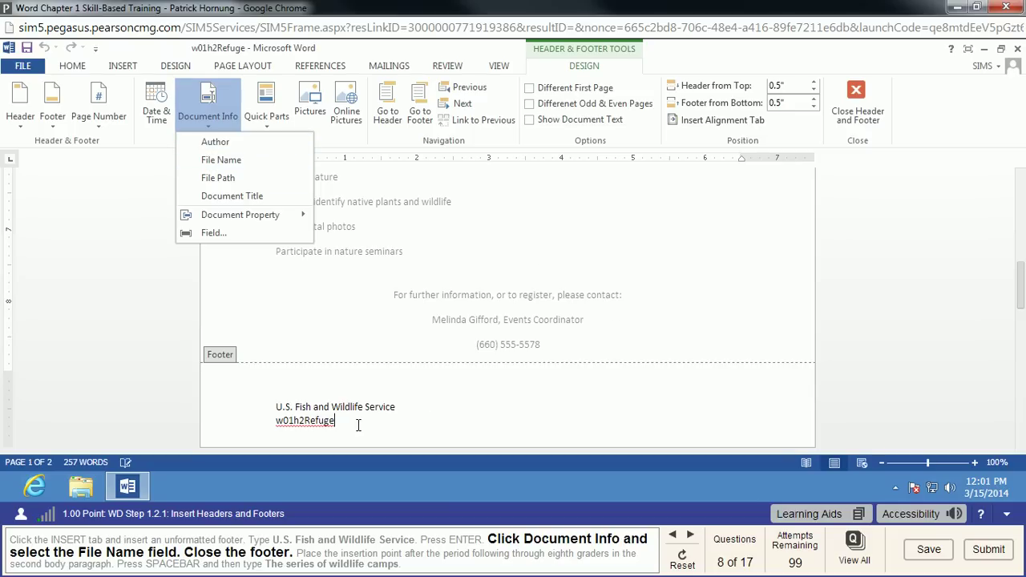
{"action": "left_click", "coordinate": [329, 410]}
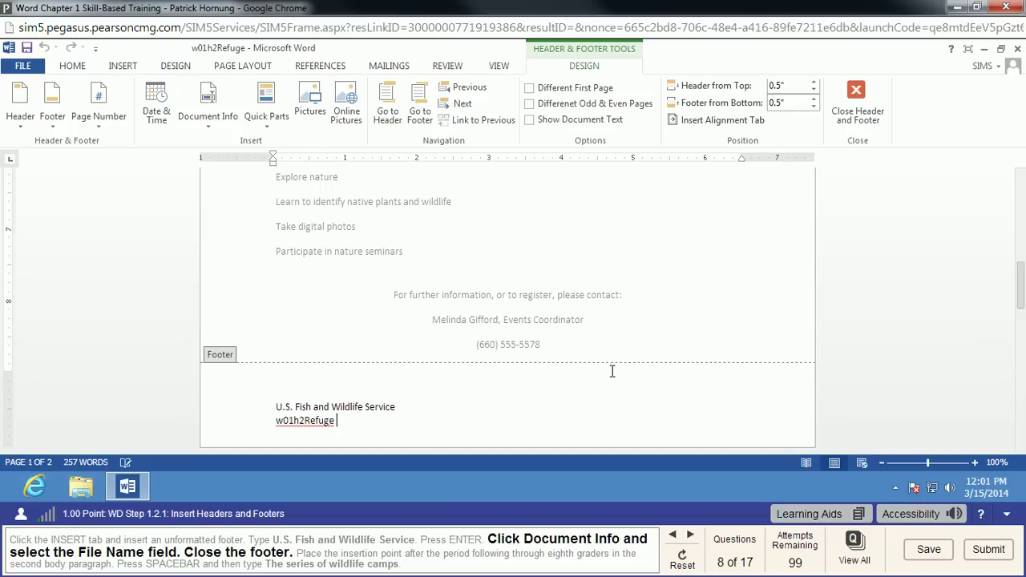
{"action": "left_click", "coordinate": [858, 93]}
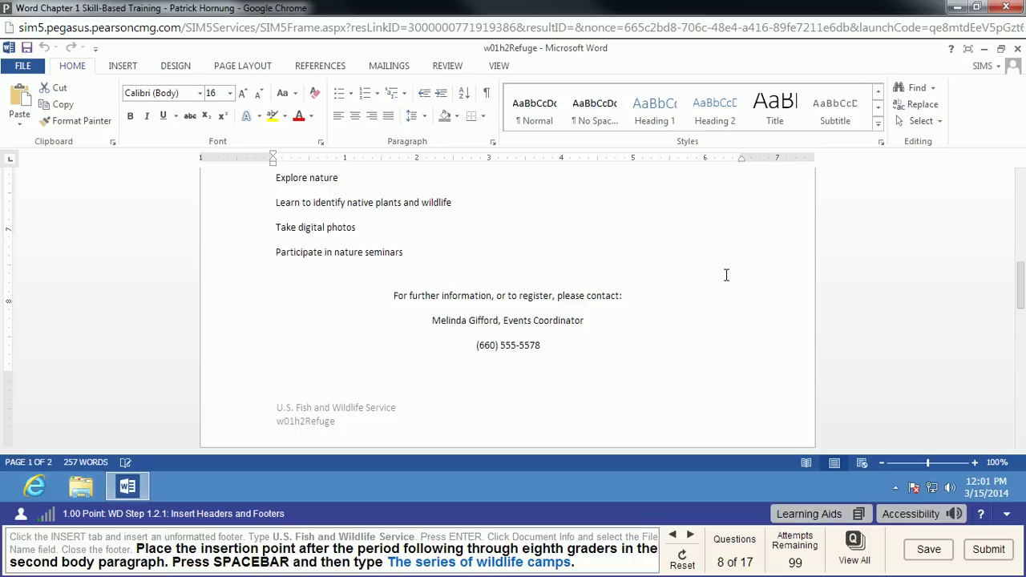
Insert a space and "The series of wildlife camps." after the period following "eighth graders" in the second body paragraph.
{"action": "scroll", "coordinate": [726, 275], "scroll_direction": "down", "scroll_amount": 2}
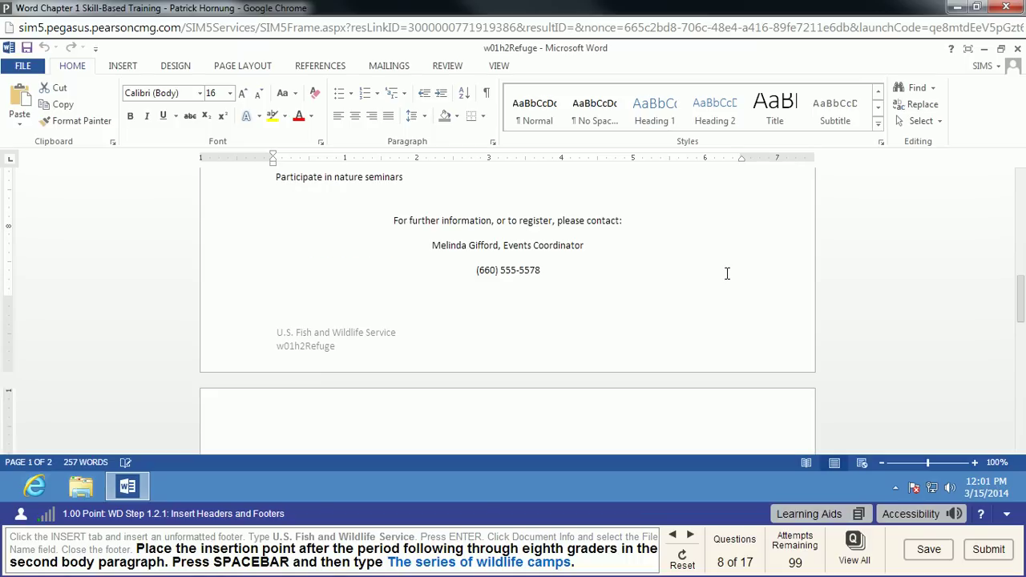
{"action": "scroll", "coordinate": [728, 272], "scroll_direction": "down", "scroll_amount": 4}
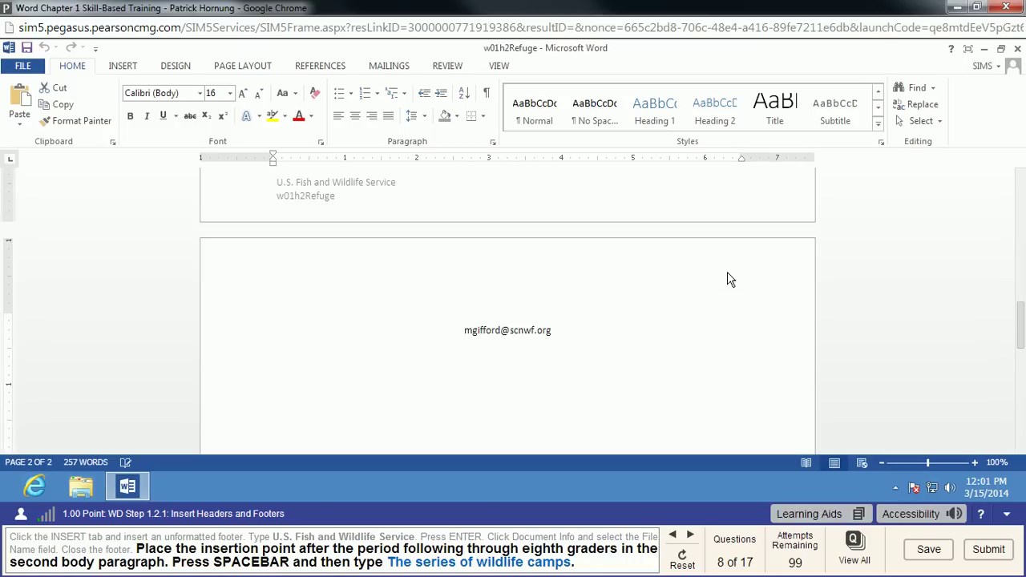
{"action": "scroll", "coordinate": [729, 272], "scroll_direction": "up", "scroll_amount": 14}
{"action": "scroll", "coordinate": [731, 273], "scroll_direction": "down", "scroll_amount": 4}
{"action": "scroll", "coordinate": [731, 273], "scroll_direction": "down", "scroll_amount": 4}
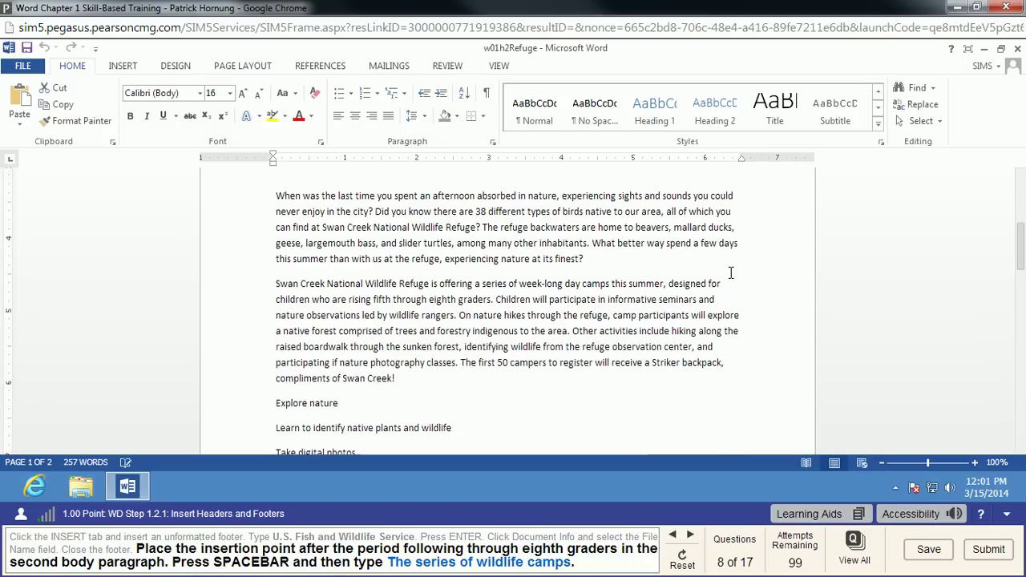
{"action": "left_click", "coordinate": [494, 299]}
{"action": "key", "text": "space"}
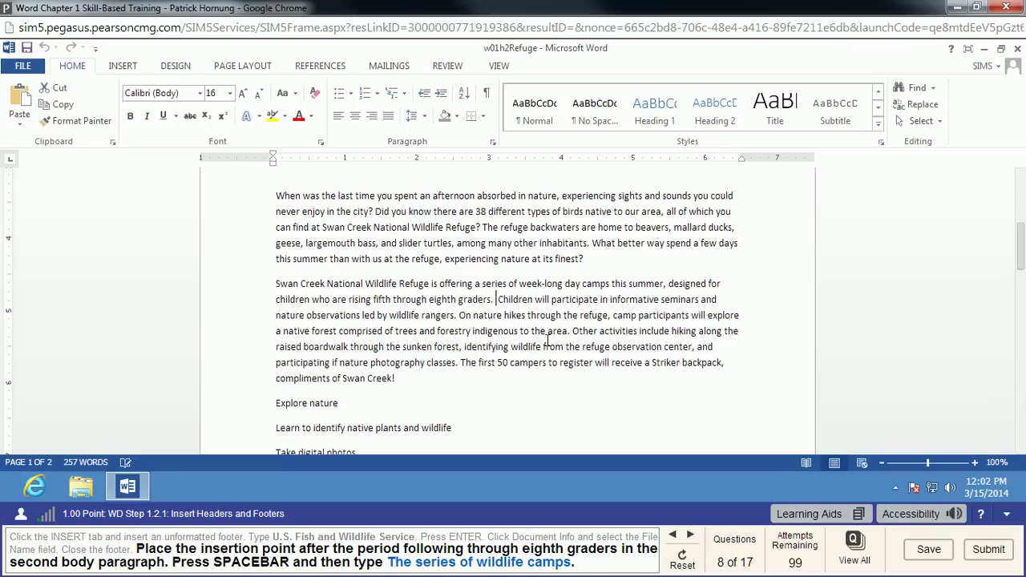
{"action": "type", "text": "The series "}
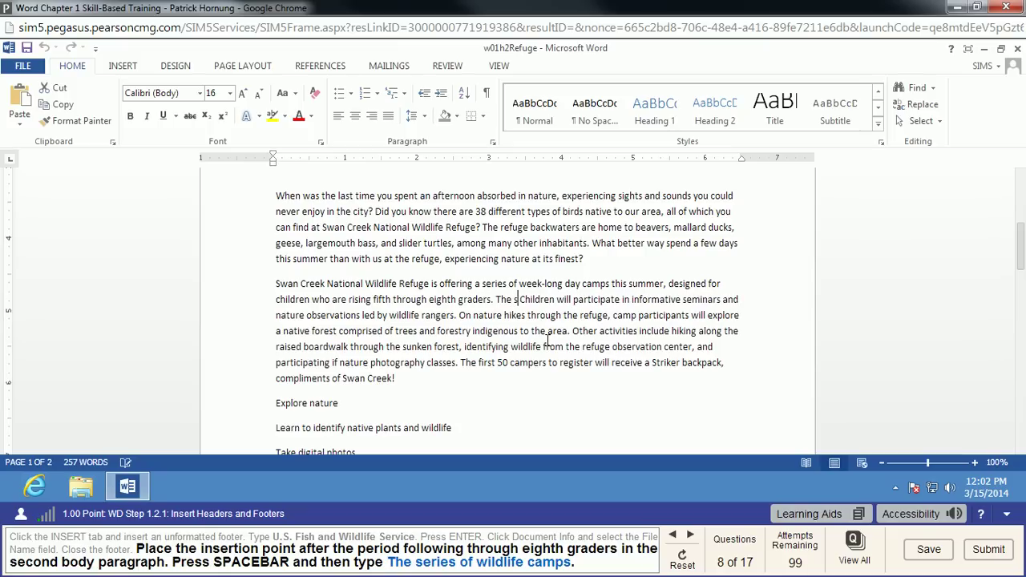
{"action": "type", "text": "of wildlife "}
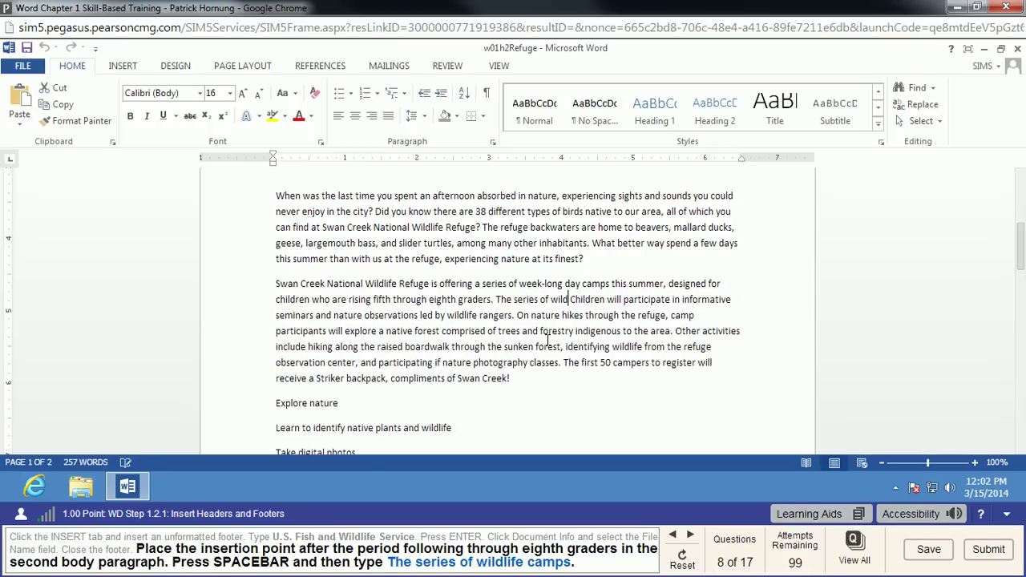
{"action": "type", "text": "cam"}
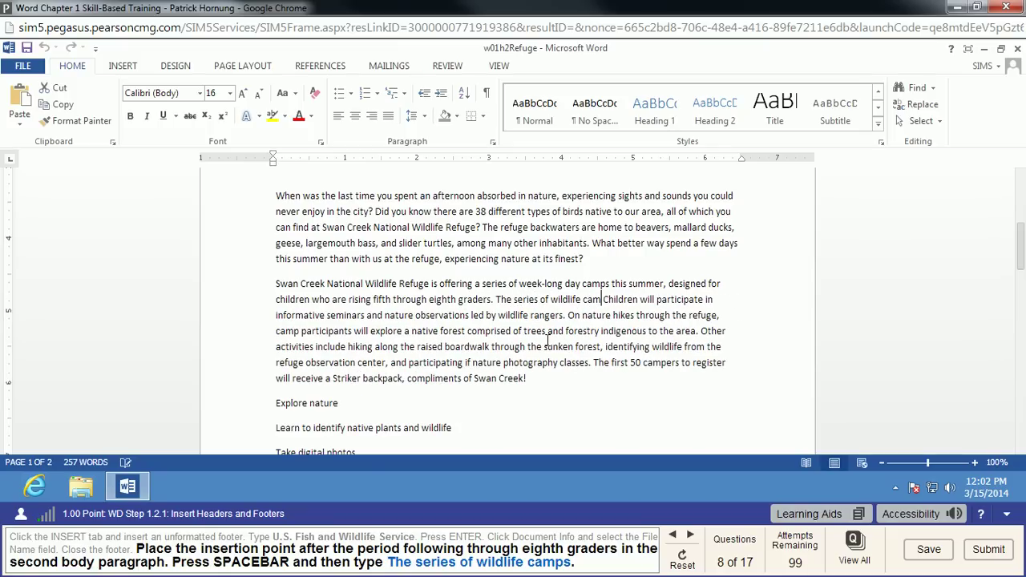
{"action": "type", "text": "ps"}
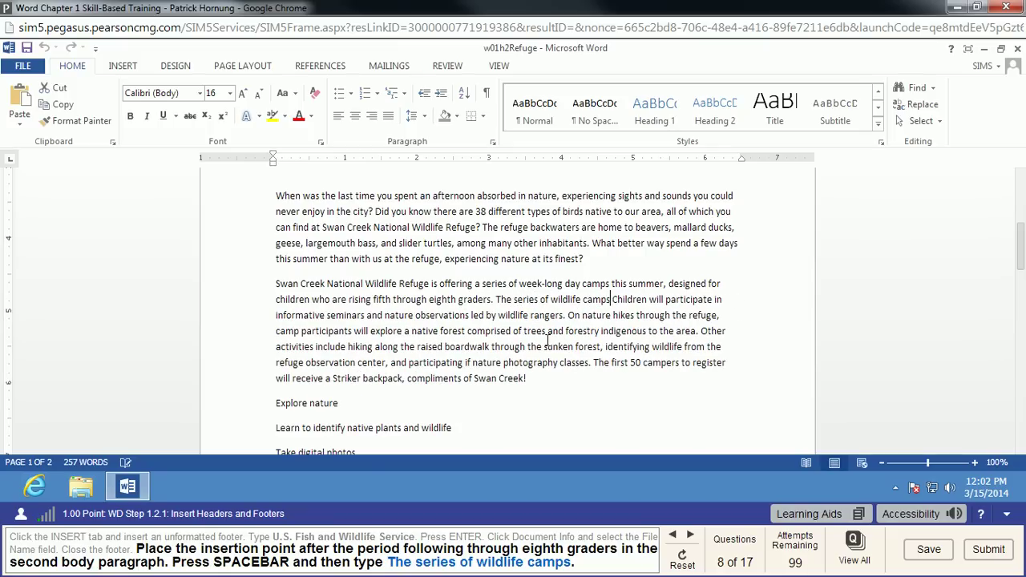
{"action": "type", "text": "."}
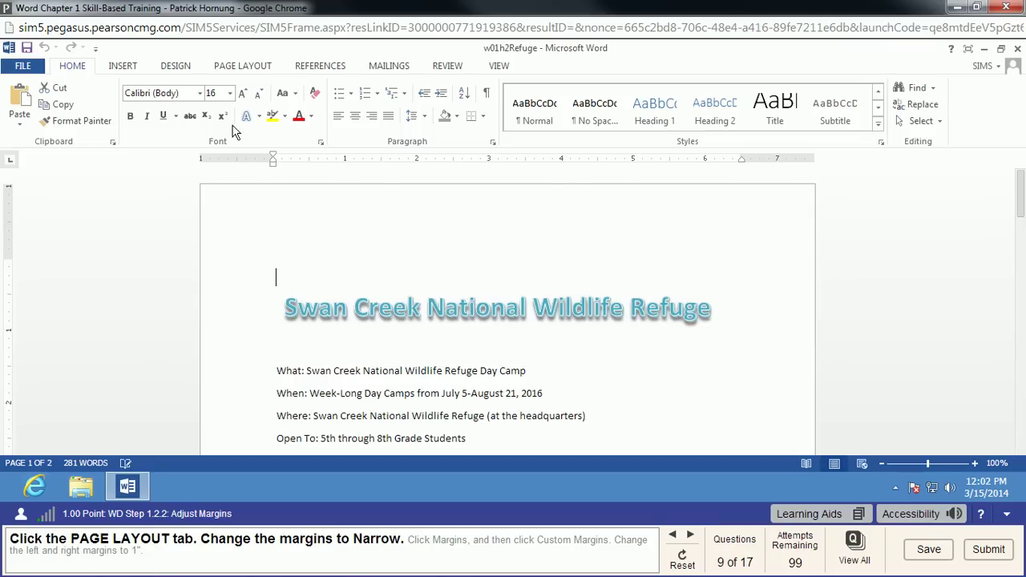
Change the document's page margins to the Narrow preset.
{"action": "left_click", "coordinate": [248, 69]}
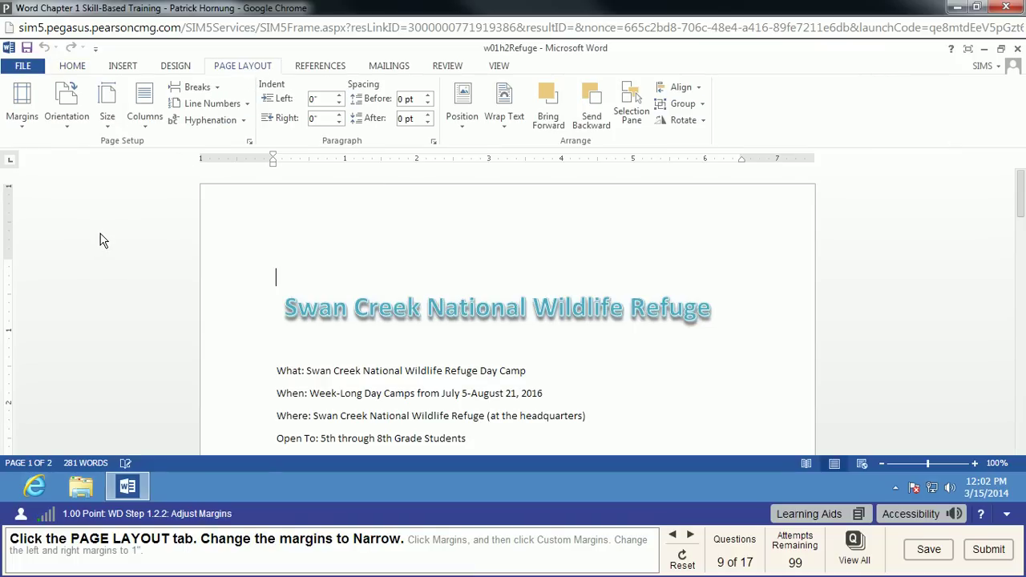
{"action": "left_click", "coordinate": [23, 119]}
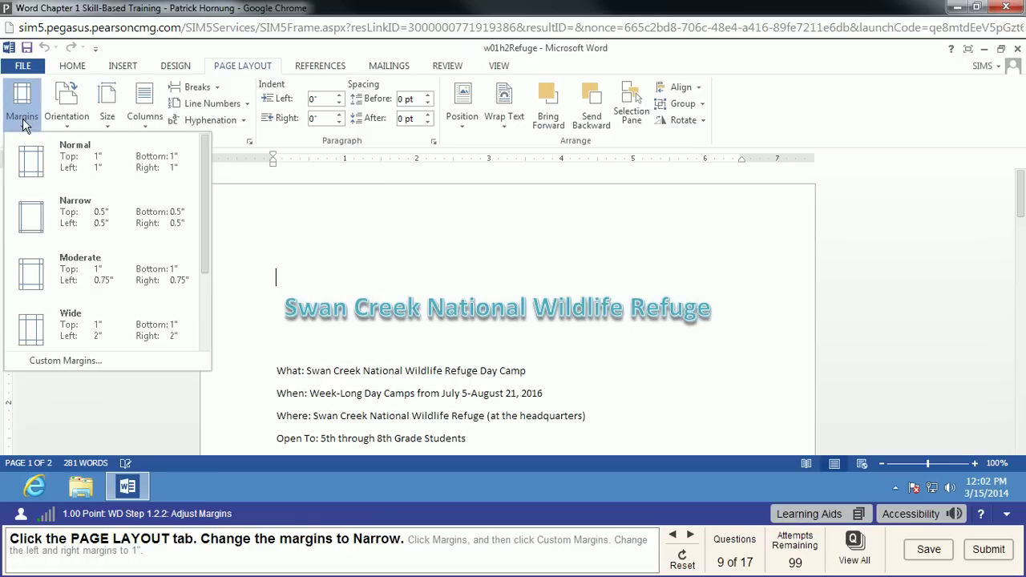
{"action": "left_click", "coordinate": [78, 218]}
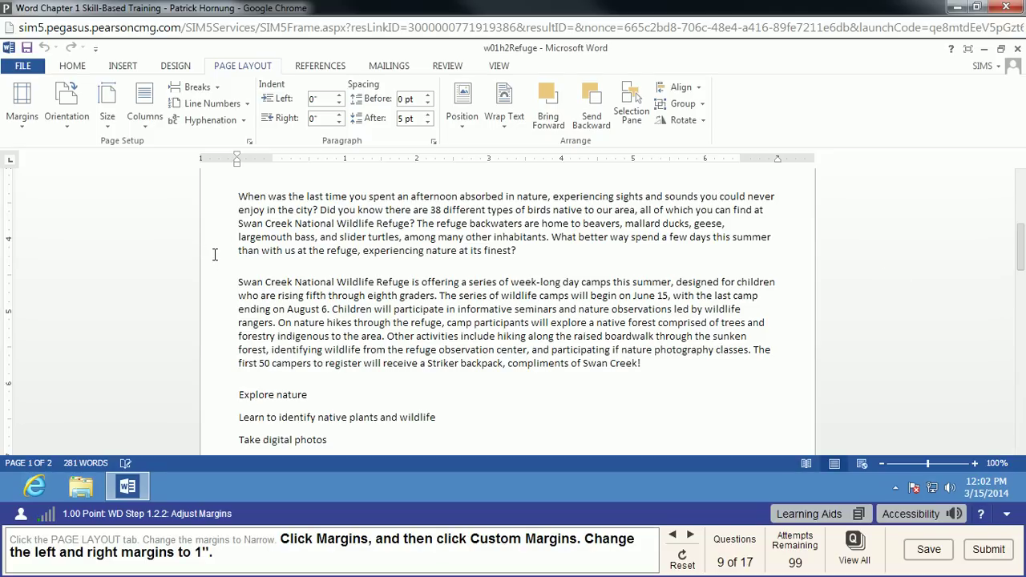
Set custom page margins of 1" for both the left and right sides of the document.
{"action": "scroll", "coordinate": [222, 257], "scroll_direction": "up", "scroll_amount": 5}
{"action": "scroll", "coordinate": [222, 257], "scroll_direction": "up", "scroll_amount": 2}
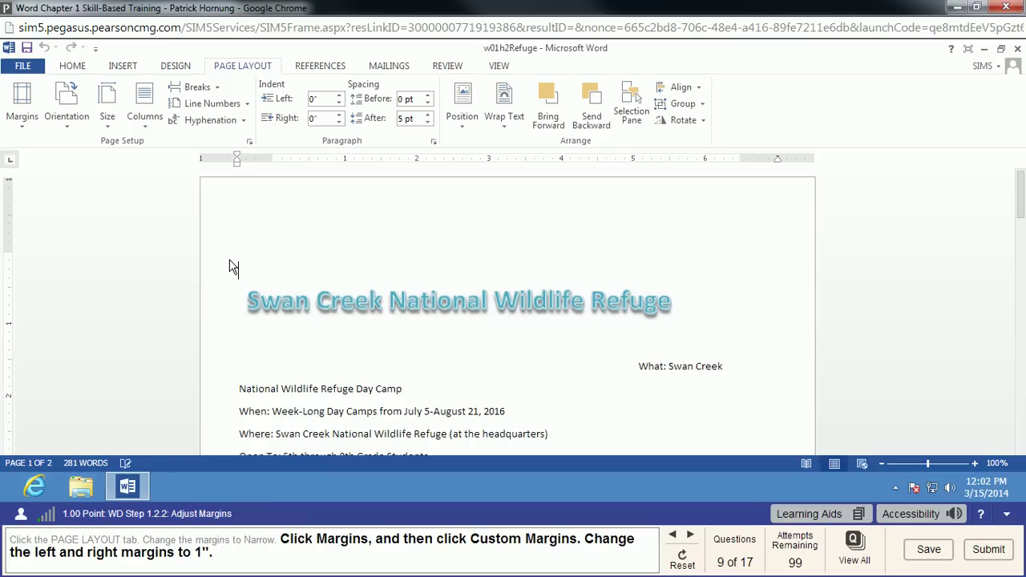
{"action": "left_click", "coordinate": [19, 121]}
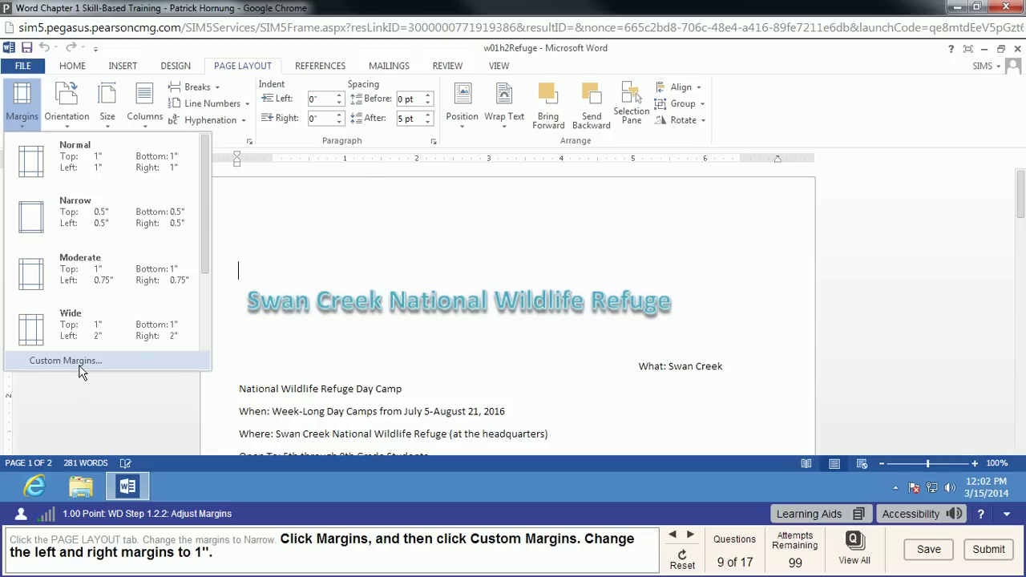
{"action": "left_click", "coordinate": [80, 365]}
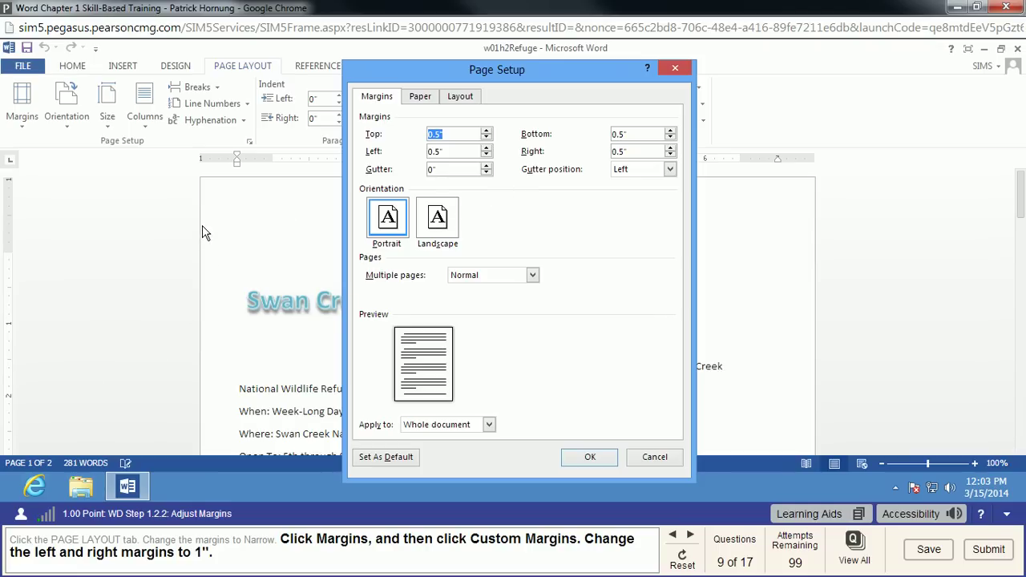
{"action": "key", "text": "Tab"}
{"action": "type", "text": "1"}
{"action": "key", "text": "Tab"}
{"action": "type", "text": "1"}
{"action": "left_click", "coordinate": [591, 459]}
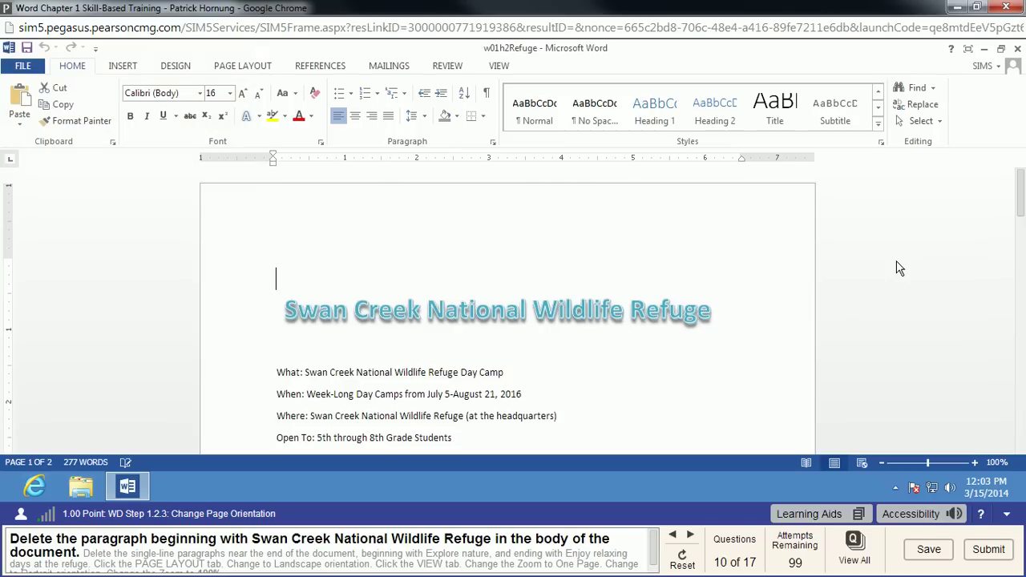
Delete the body paragraph beginning "Swan Creek National Wildlife Refuge" and the single-line paragraphs from "Explore nature" through "Enjoy relaxing days at the refuge".
{"action": "scroll", "coordinate": [844, 284], "scroll_direction": "down", "scroll_amount": 5}
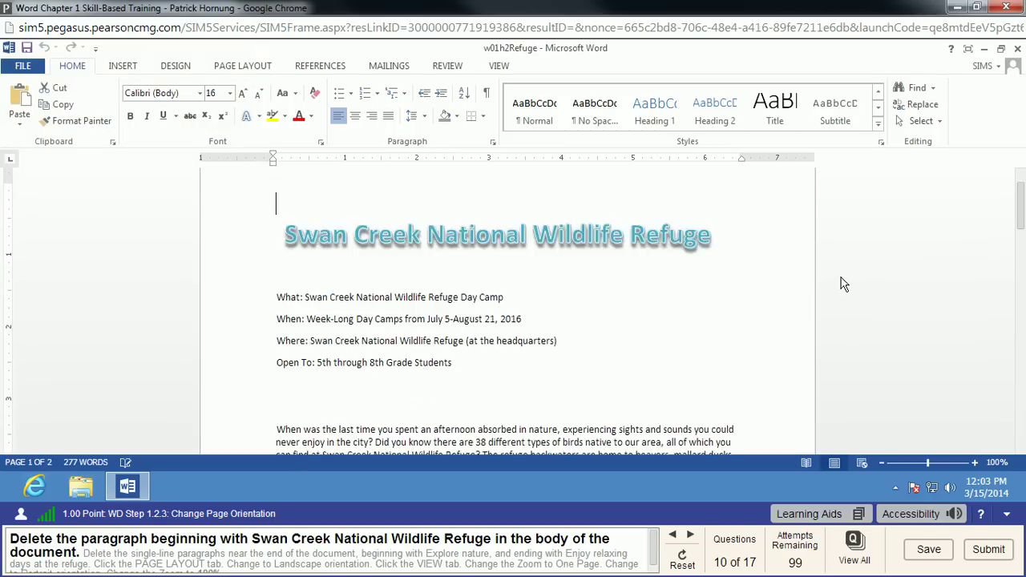
{"action": "scroll", "coordinate": [843, 284], "scroll_direction": "down", "scroll_amount": 2}
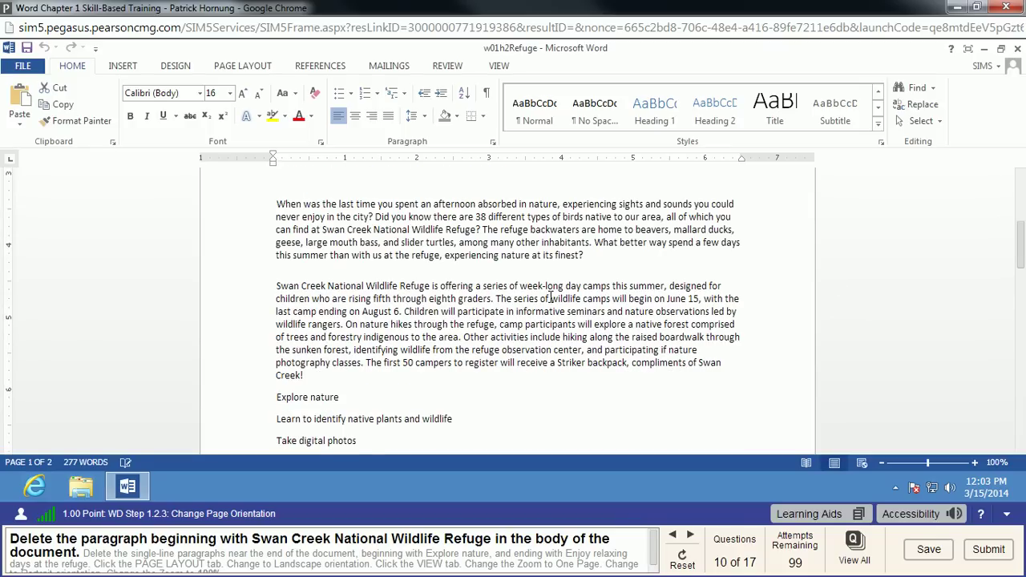
{"action": "scroll", "coordinate": [800, 311], "scroll_direction": "up", "scroll_amount": 3}
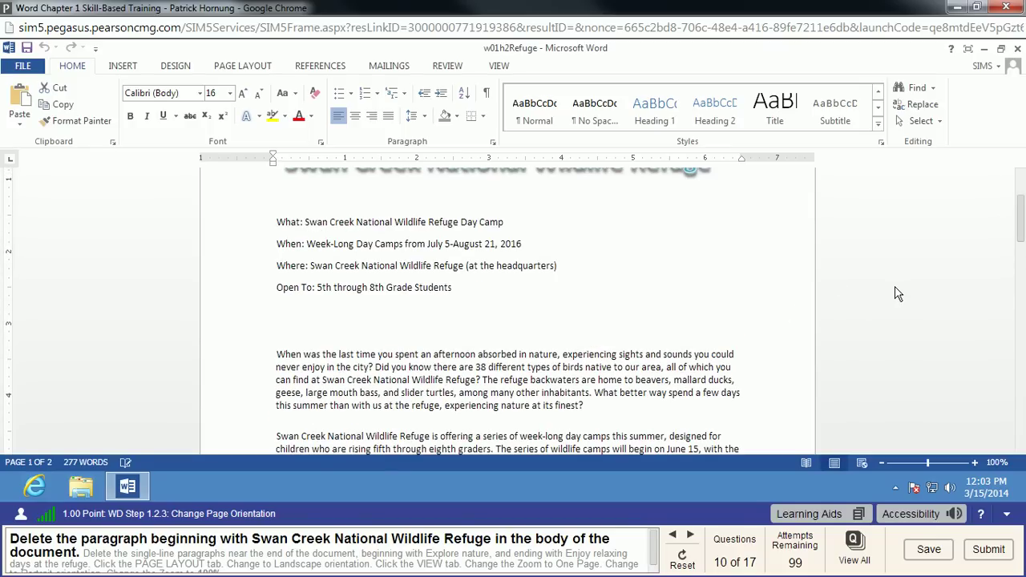
{"action": "scroll", "coordinate": [900, 294], "scroll_direction": "down", "scroll_amount": 3}
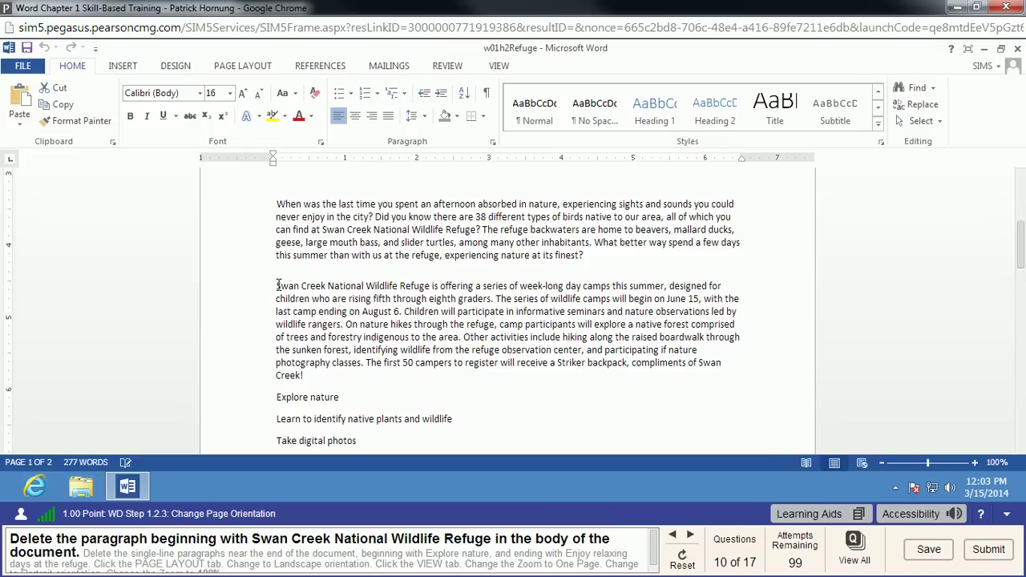
{"action": "left_click_drag", "start_coordinate": [277, 286], "coordinate": [307, 375]}
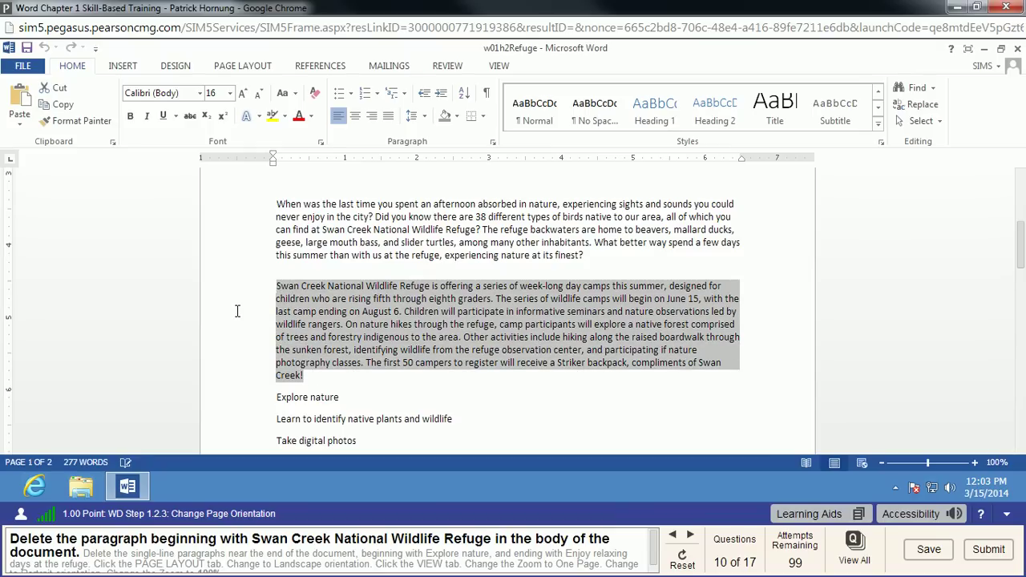
{"action": "key", "text": "Delete"}
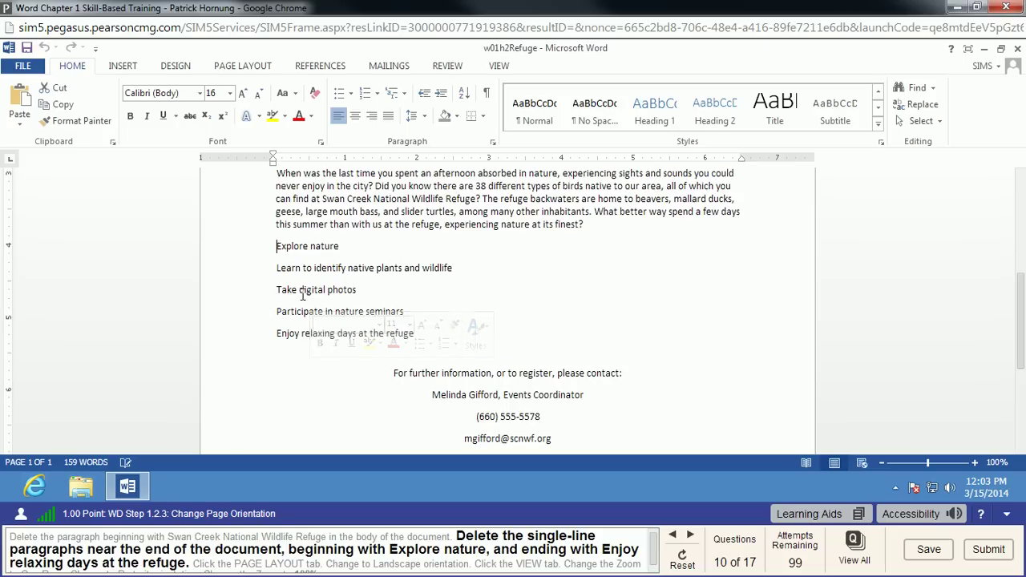
{"action": "left_click", "coordinate": [414, 334], "text": "shift"}
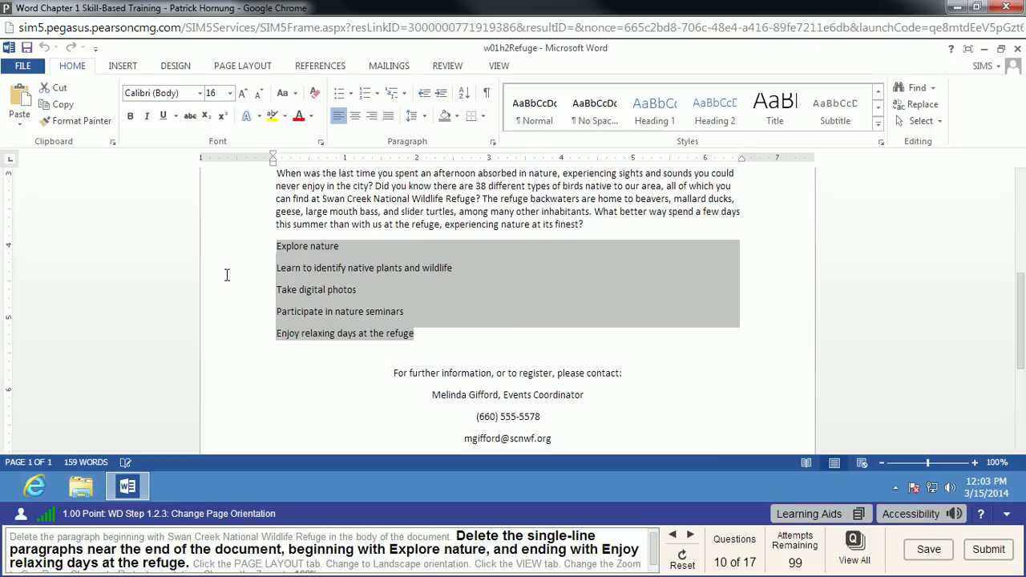
{"action": "key", "text": "Delete"}
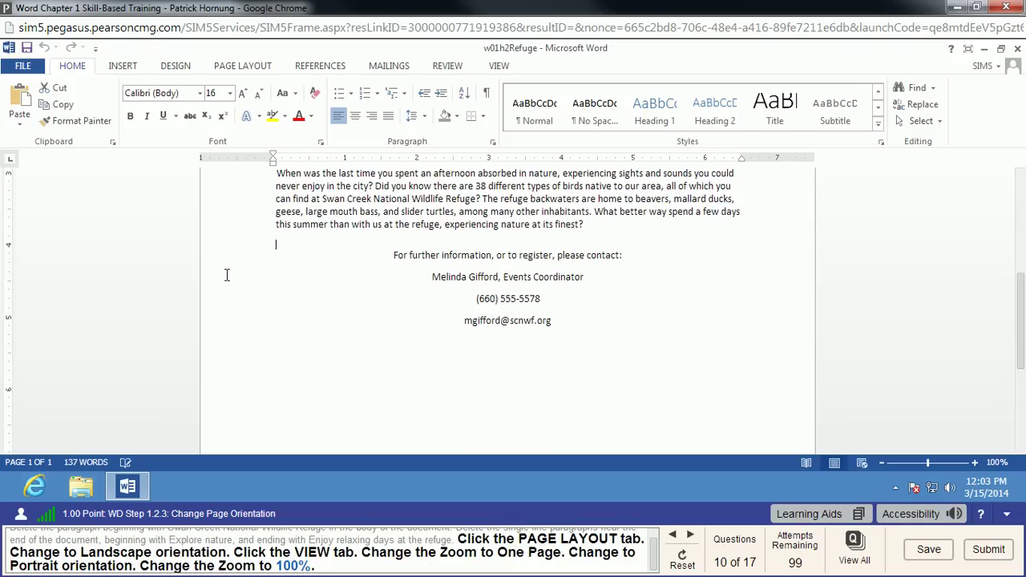
Change the page orientation to Landscape and set the zoom to One Page.
{"action": "left_click", "coordinate": [242, 68]}
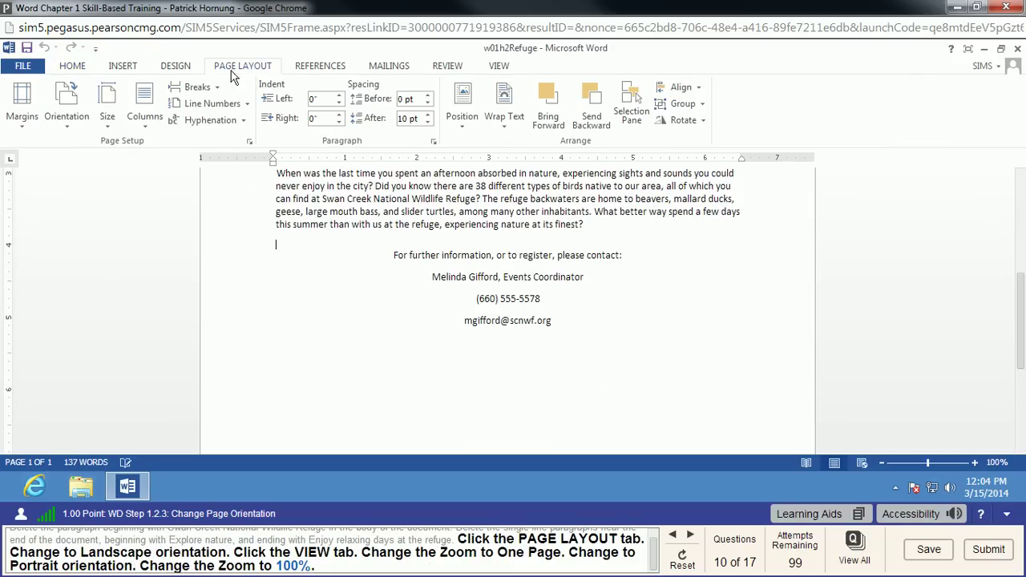
{"action": "left_click", "coordinate": [68, 118]}
{"action": "left_click", "coordinate": [98, 188]}
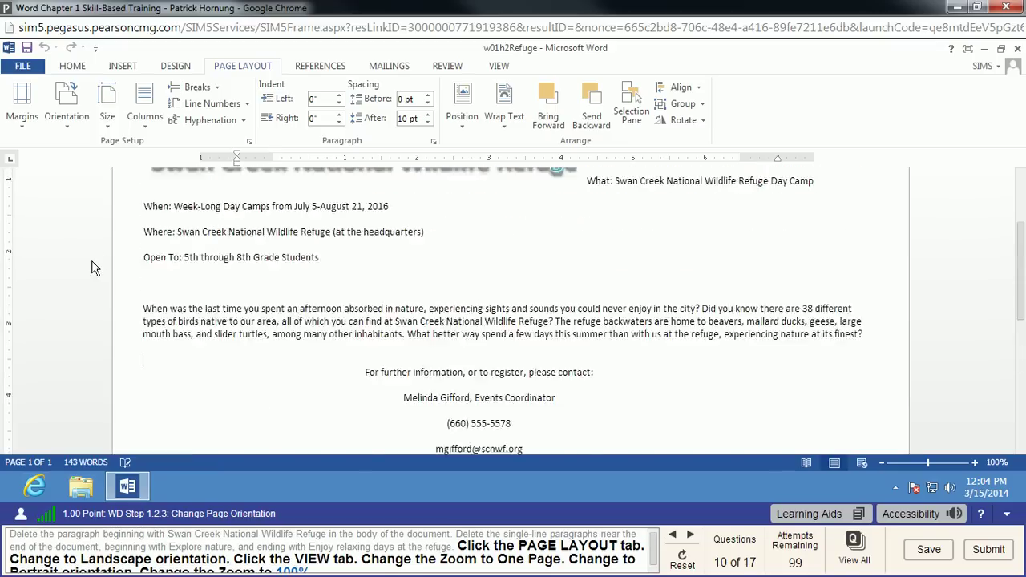
{"action": "scroll", "coordinate": [92, 269], "scroll_direction": "down", "scroll_amount": 10}
{"action": "scroll", "coordinate": [92, 268], "scroll_direction": "up", "scroll_amount": 10}
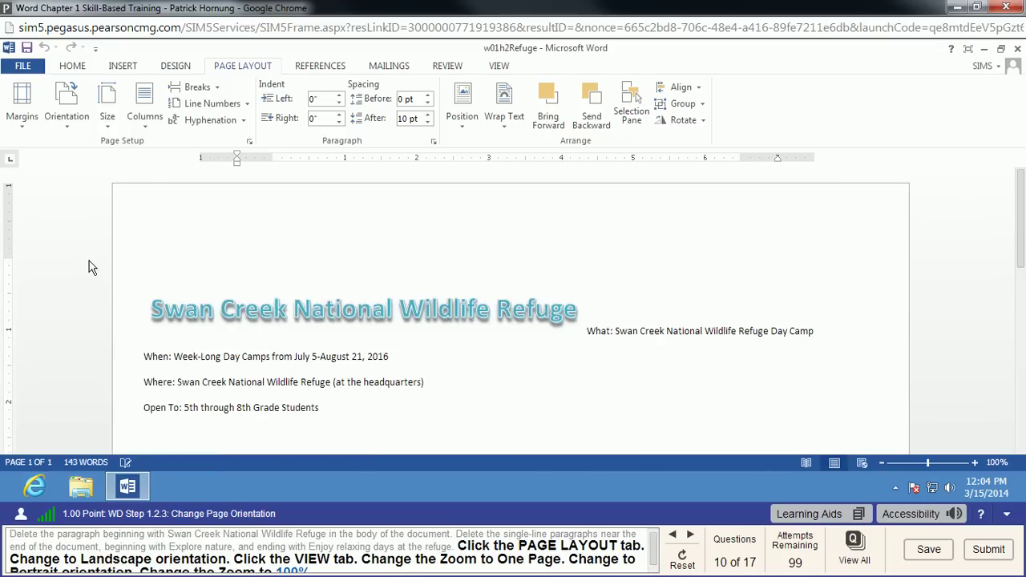
{"action": "left_click", "coordinate": [498, 69]}
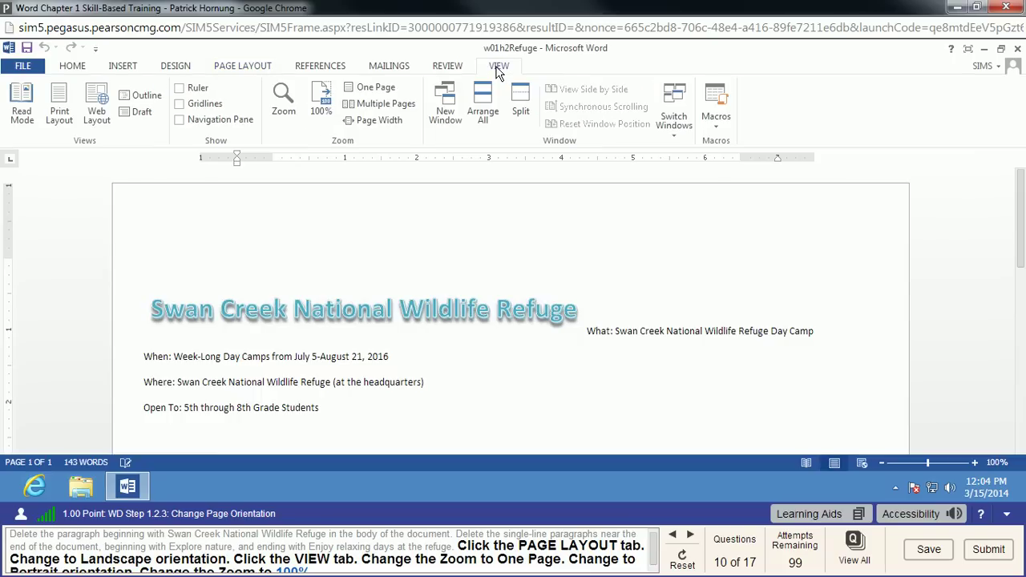
{"action": "left_click", "coordinate": [384, 88]}
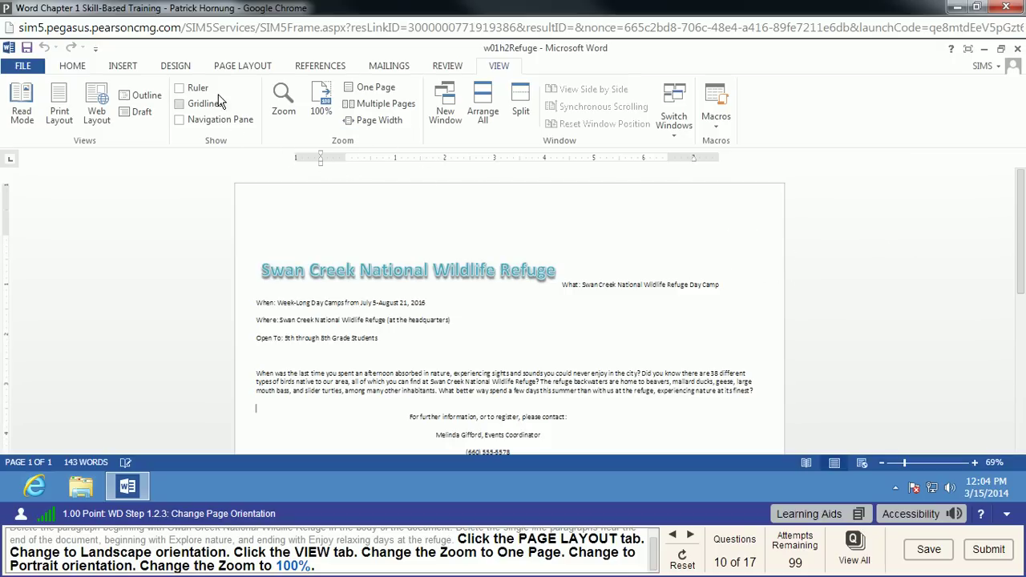
Switch the page orientation back to Portrait and set the zoom to 100%.
{"action": "left_click", "coordinate": [239, 68]}
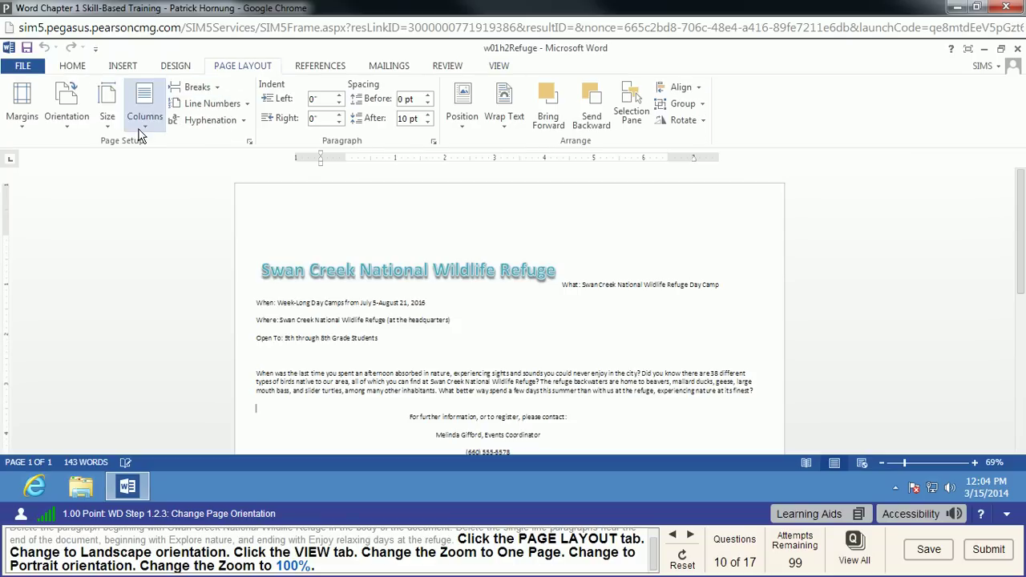
{"action": "left_click", "coordinate": [67, 108]}
{"action": "left_click", "coordinate": [83, 152]}
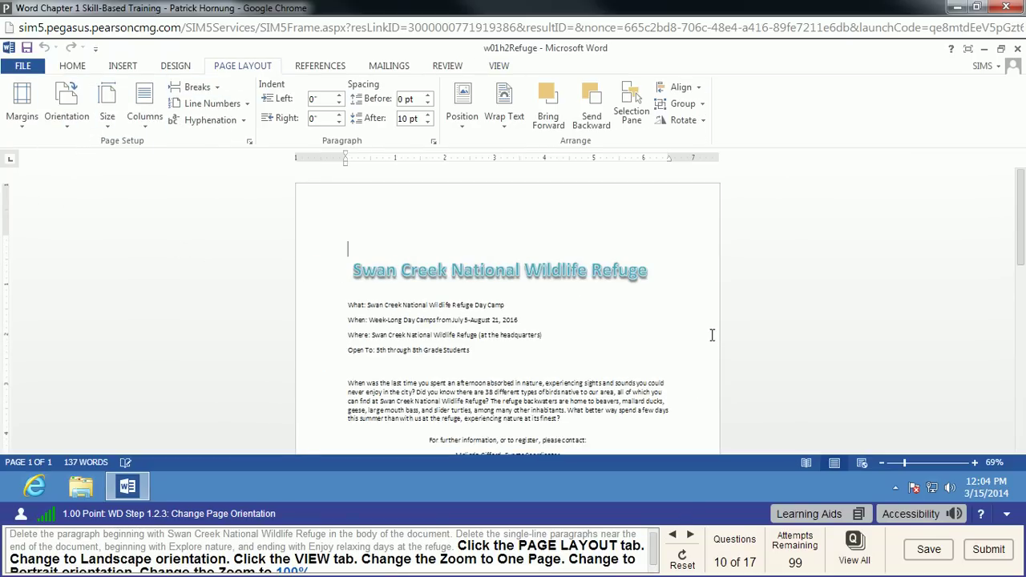
{"action": "left_click_drag", "start_coordinate": [659, 545], "coordinate": [659, 567]}
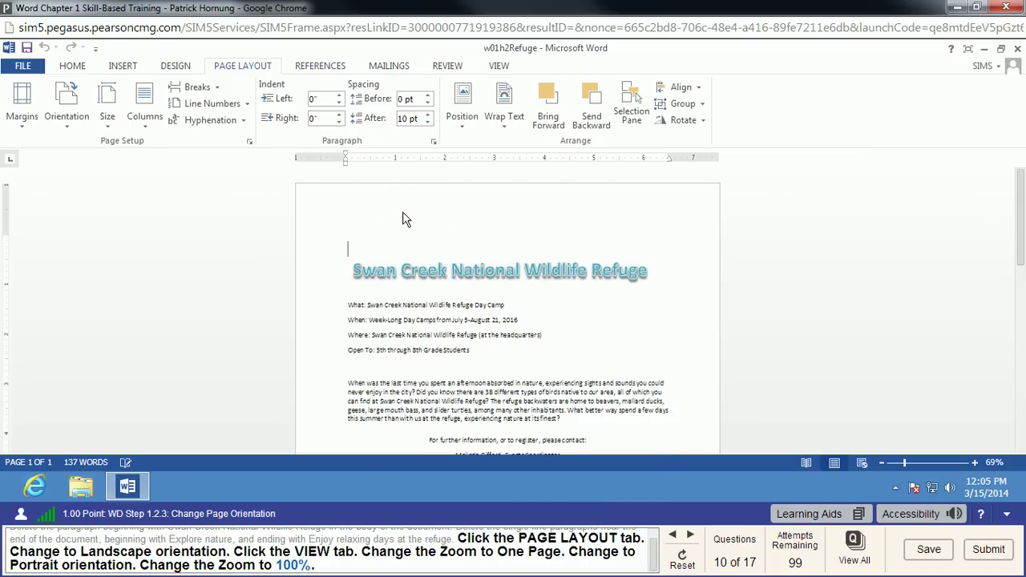
{"action": "left_click", "coordinate": [502, 67]}
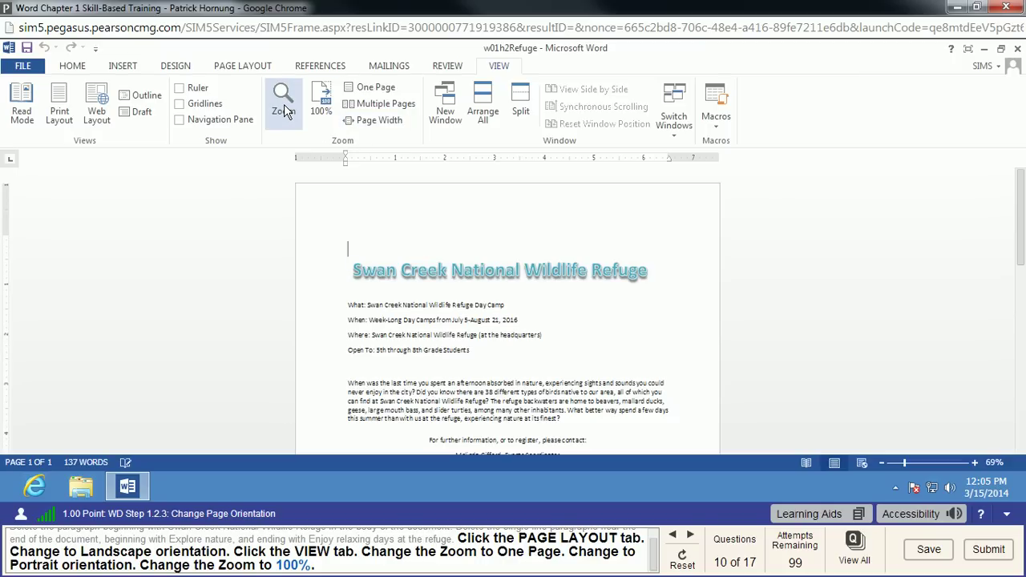
{"action": "left_click", "coordinate": [319, 102]}
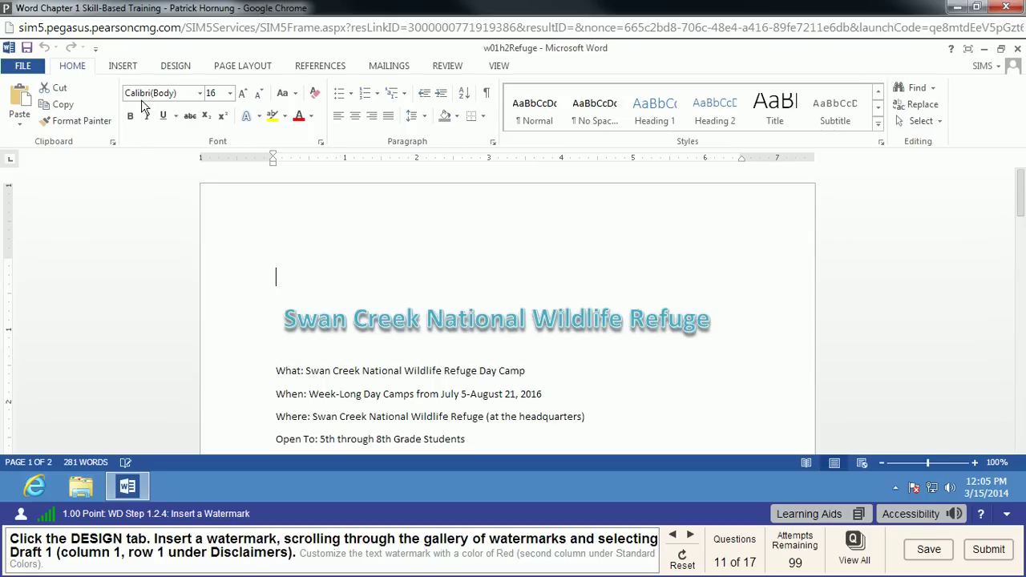
Insert the DRAFT 1 watermark from the Disclaimers group of the watermark gallery.
{"action": "left_click", "coordinate": [177, 67]}
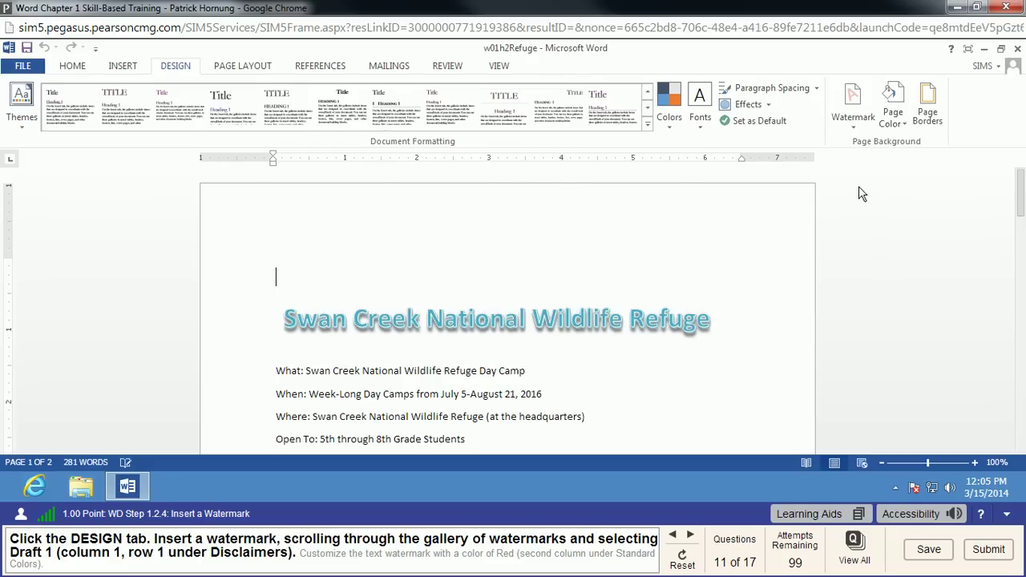
{"action": "left_click", "coordinate": [855, 116]}
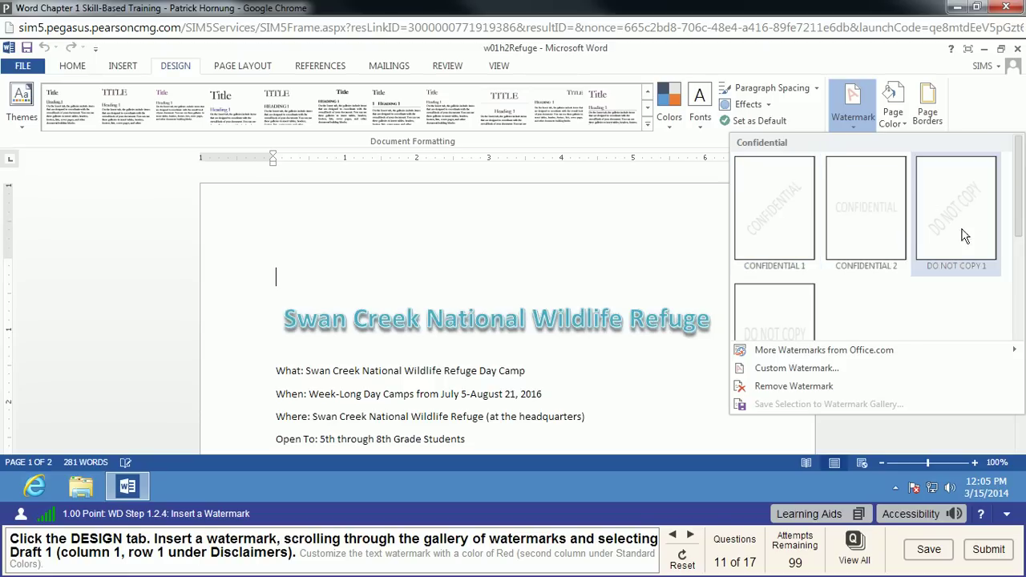
{"action": "left_click_drag", "start_coordinate": [1017, 224], "coordinate": [1018, 320]}
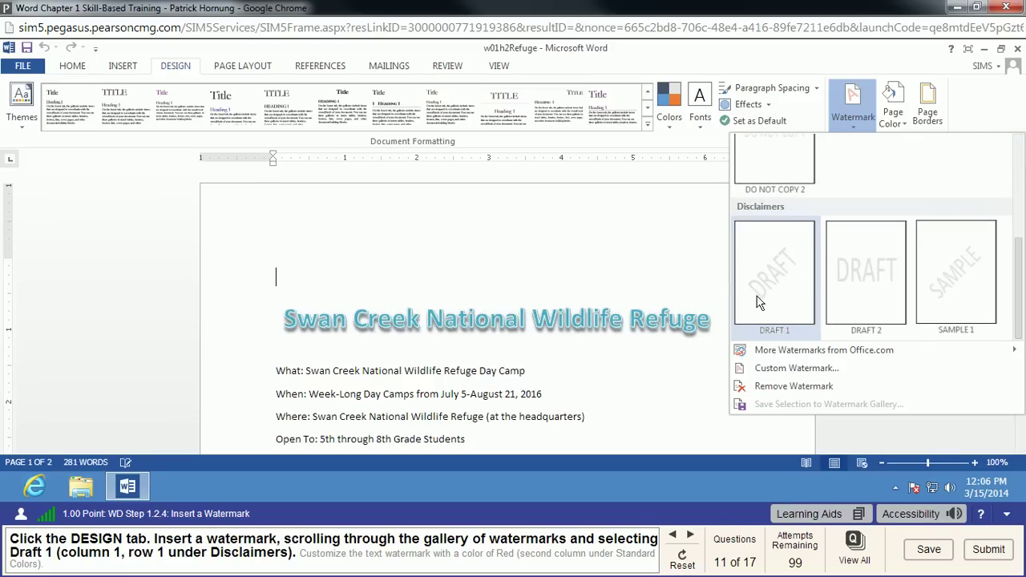
{"action": "left_click", "coordinate": [772, 277]}
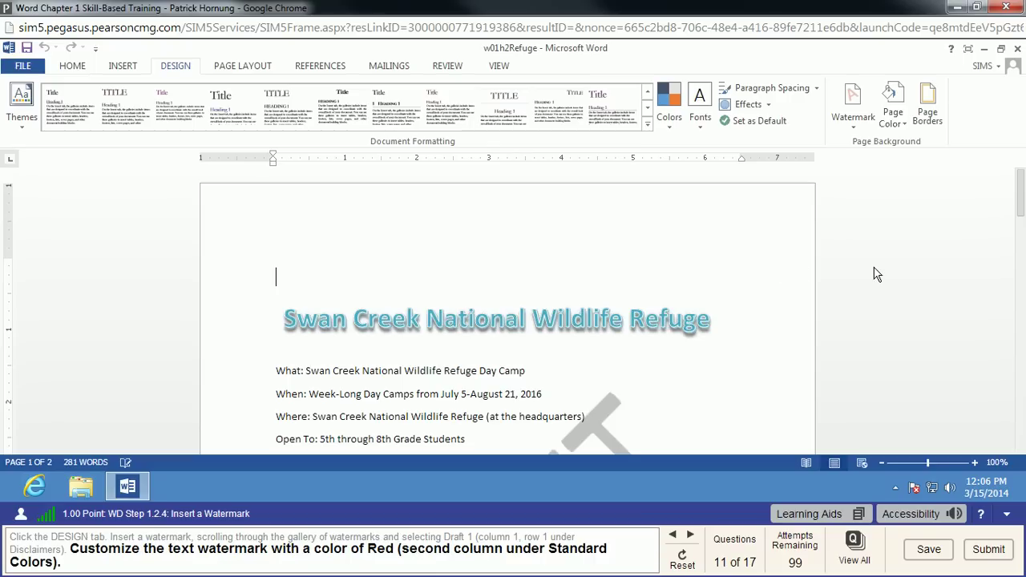
Customize the DRAFT text watermark with the standard color Red and apply the change.
{"action": "scroll", "coordinate": [861, 265], "scroll_direction": "down", "scroll_amount": 9}
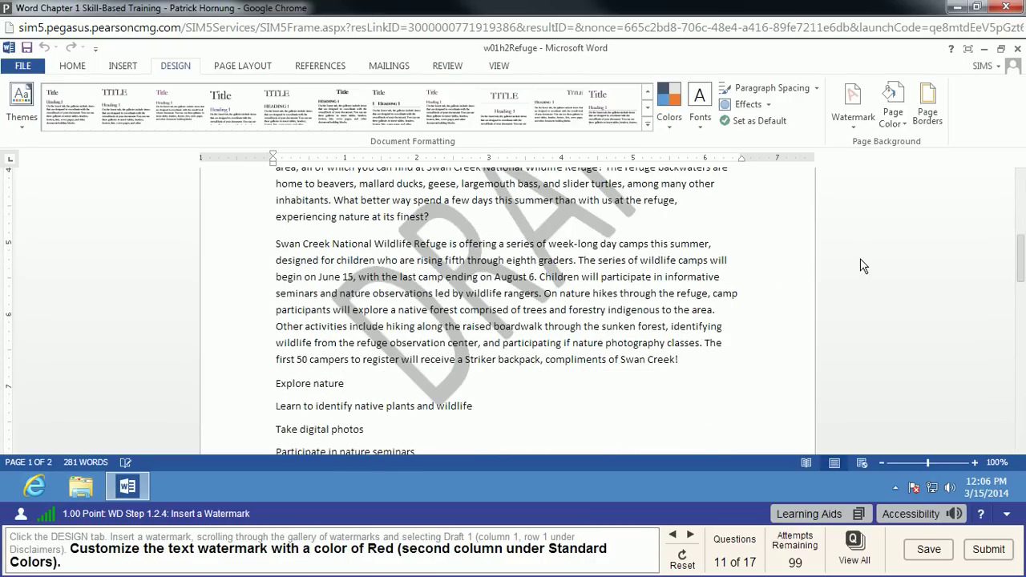
{"action": "scroll", "coordinate": [862, 266], "scroll_direction": "up", "scroll_amount": 3}
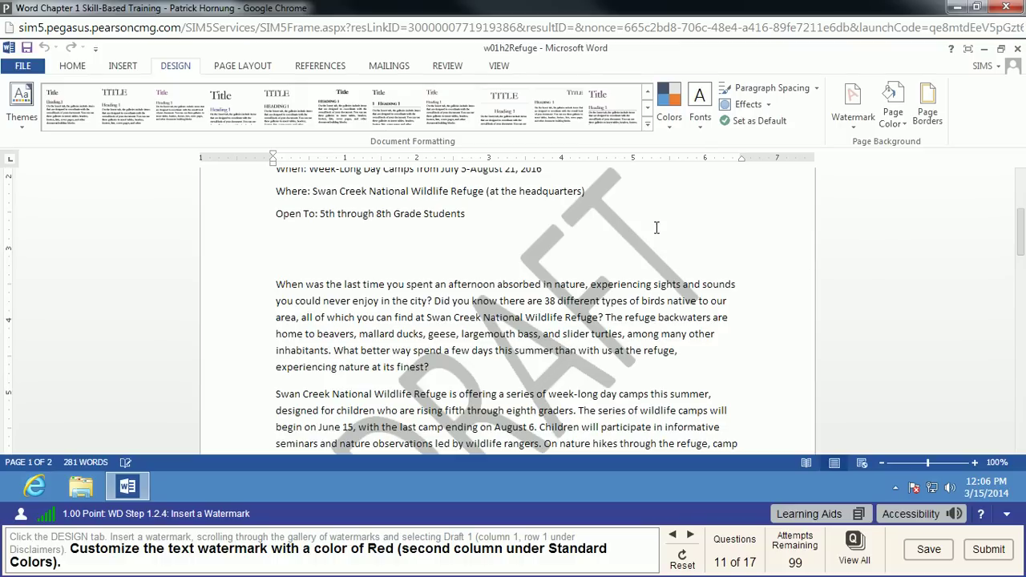
{"action": "left_click", "coordinate": [861, 119]}
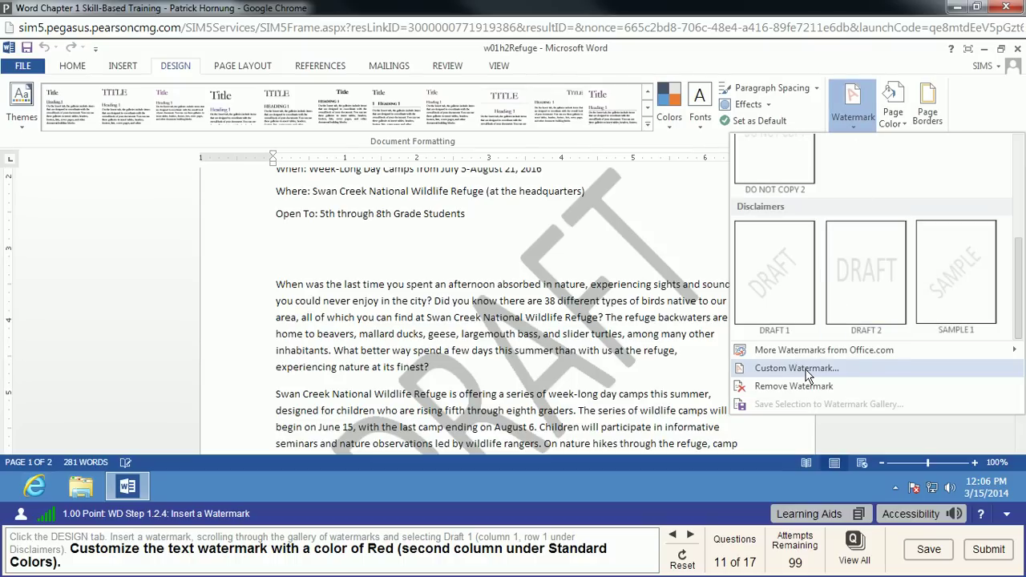
{"action": "left_click", "coordinate": [841, 371]}
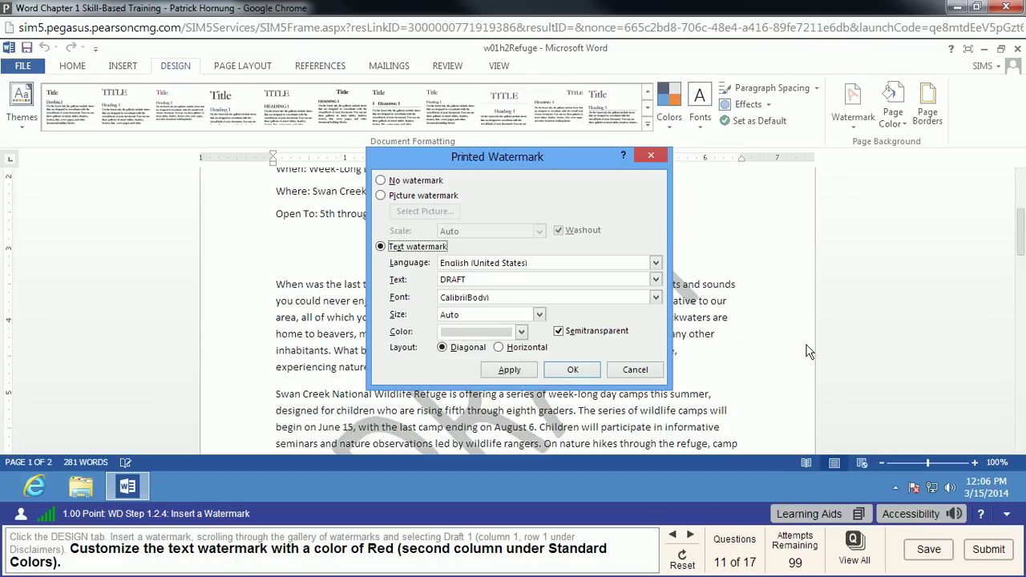
{"action": "left_click", "coordinate": [522, 333]}
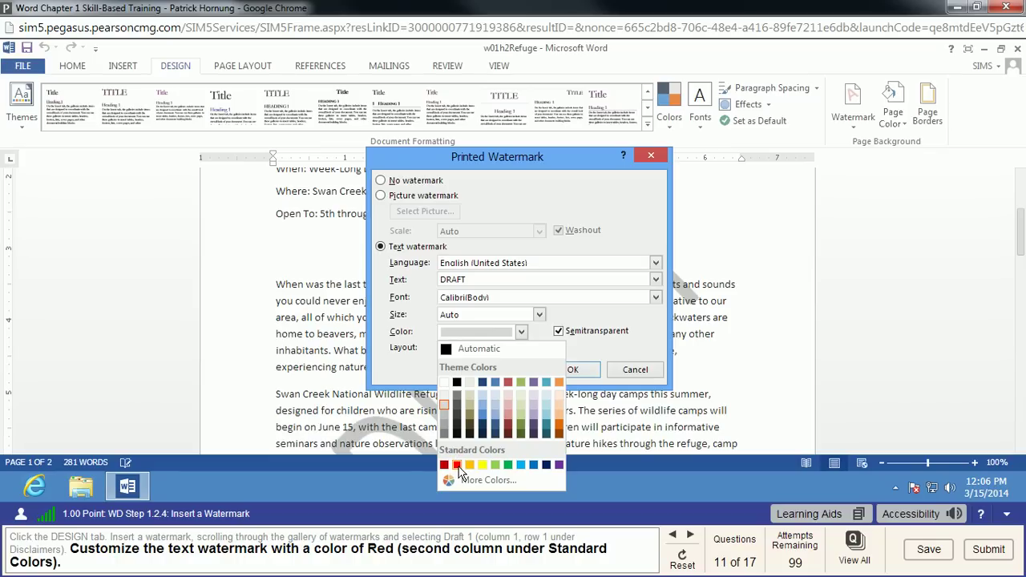
{"action": "left_click", "coordinate": [457, 466]}
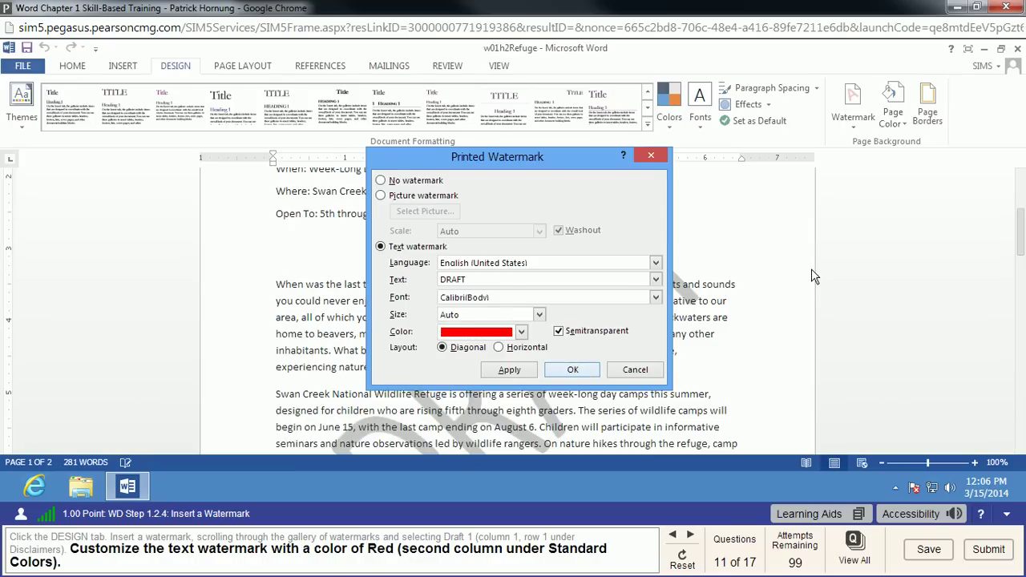
{"action": "key", "text": "Return"}
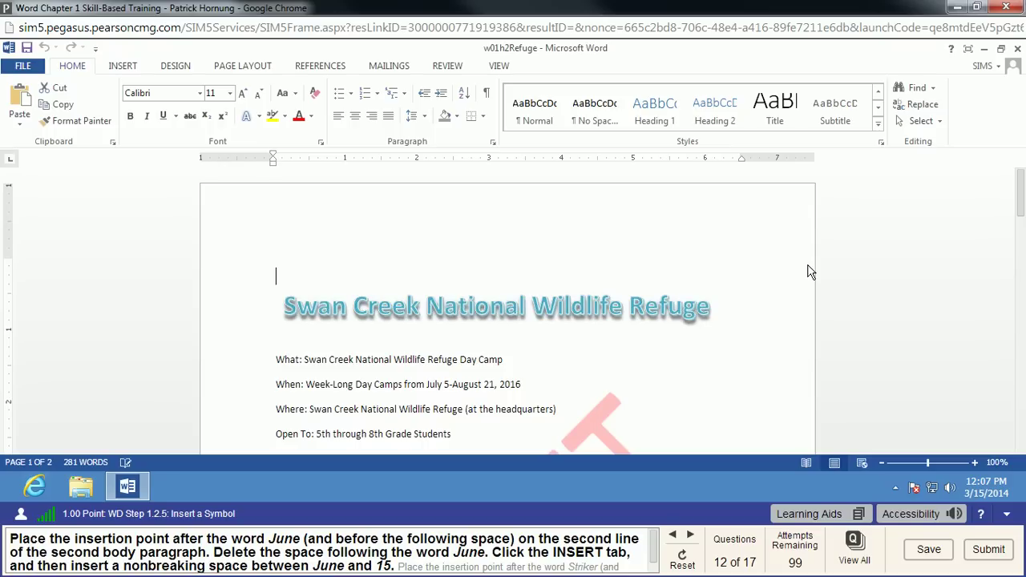
Delete the space following the word June on the second line of the second body paragraph.
{"action": "scroll", "coordinate": [808, 275], "scroll_direction": "down", "scroll_amount": 3}
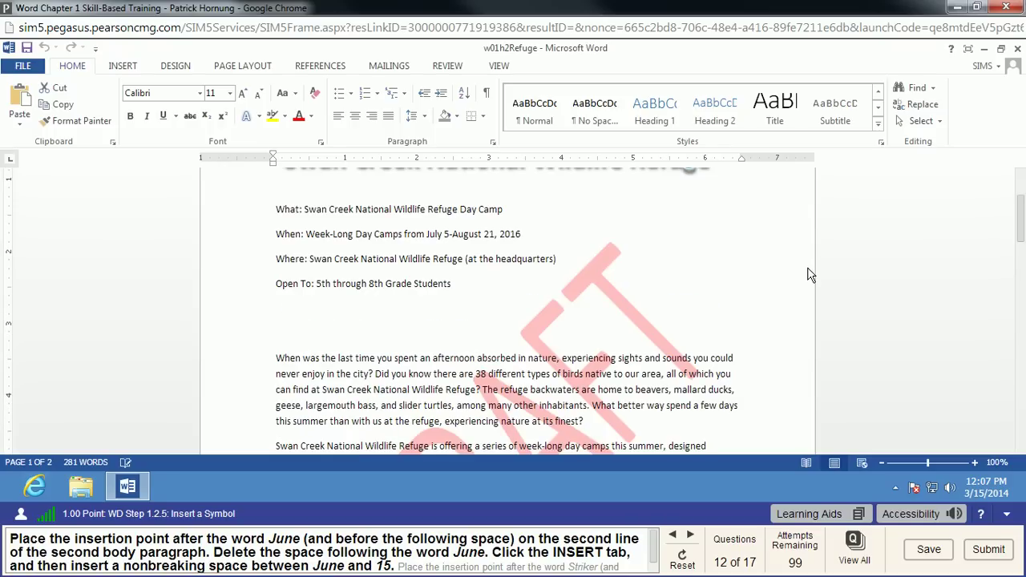
{"action": "scroll", "coordinate": [810, 273], "scroll_direction": "down", "scroll_amount": 3}
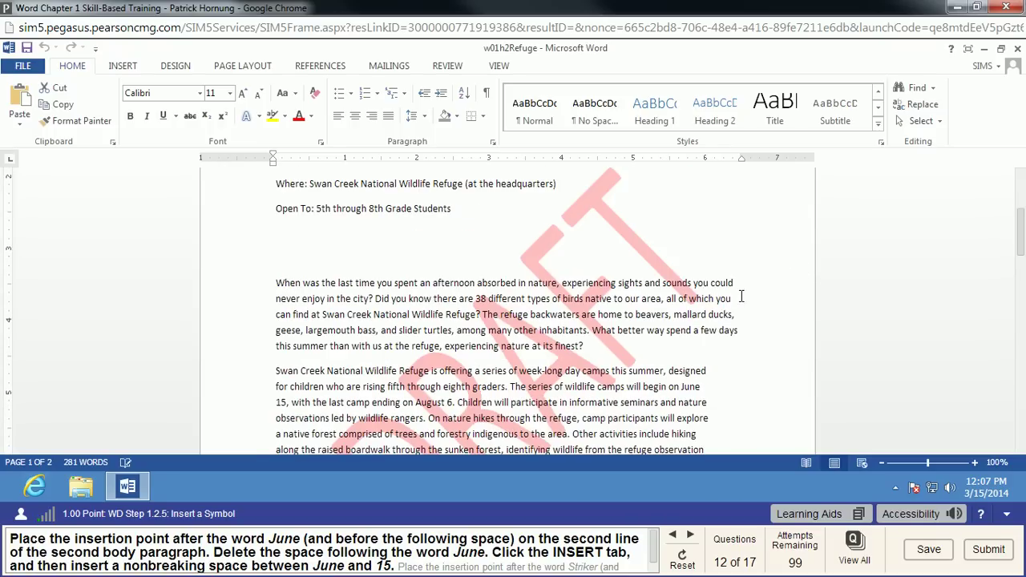
{"action": "left_click", "coordinate": [702, 388]}
{"action": "key", "text": "Delete"}
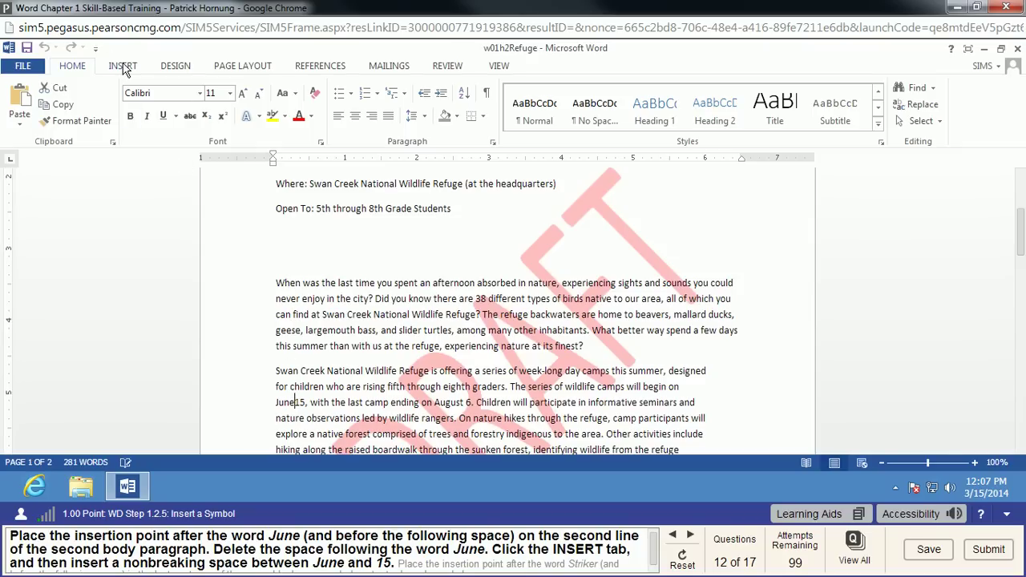
Insert a Nonbreaking Space special character between June and 15, and close the Symbol dialog.
{"action": "key", "text": "alt+n"}
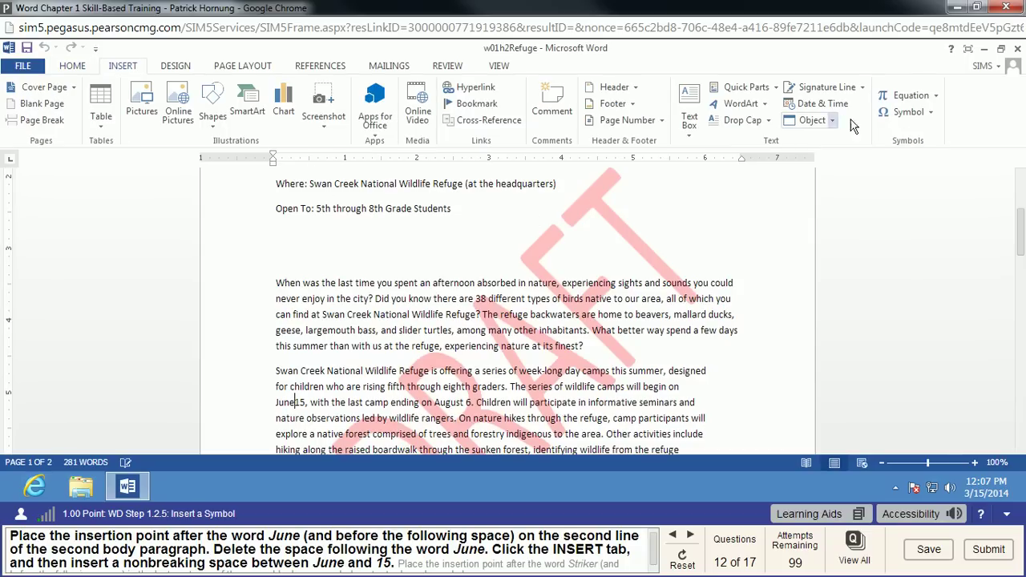
{"action": "left_click", "coordinate": [931, 113]}
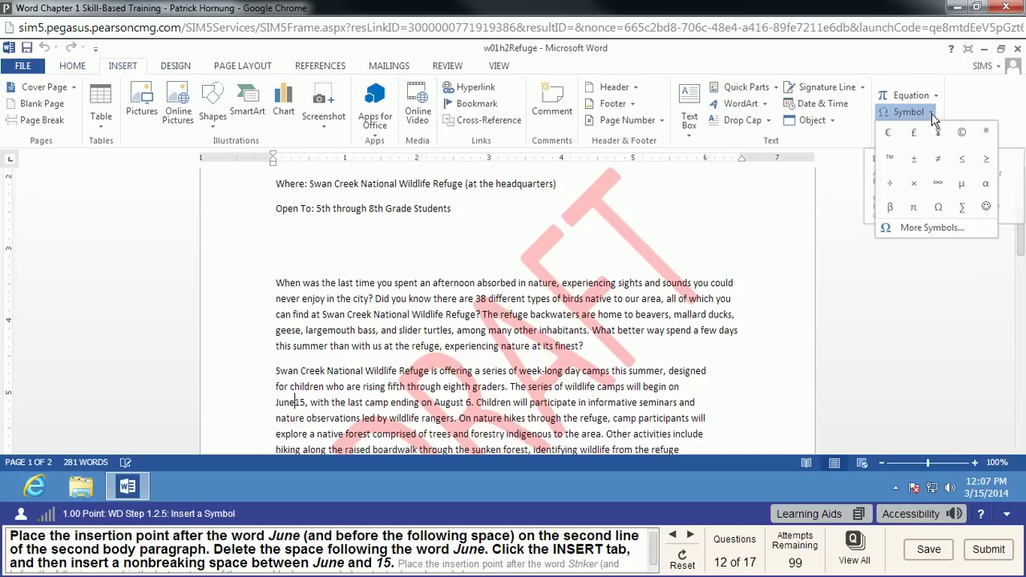
{"action": "left_click", "coordinate": [931, 231]}
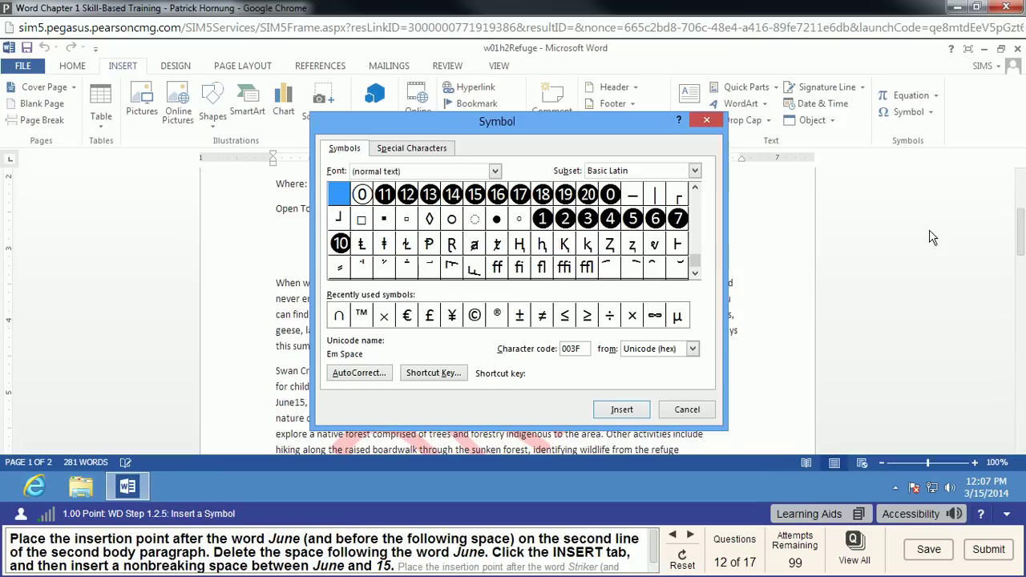
{"action": "left_click_drag", "start_coordinate": [562, 125], "coordinate": [717, 131]}
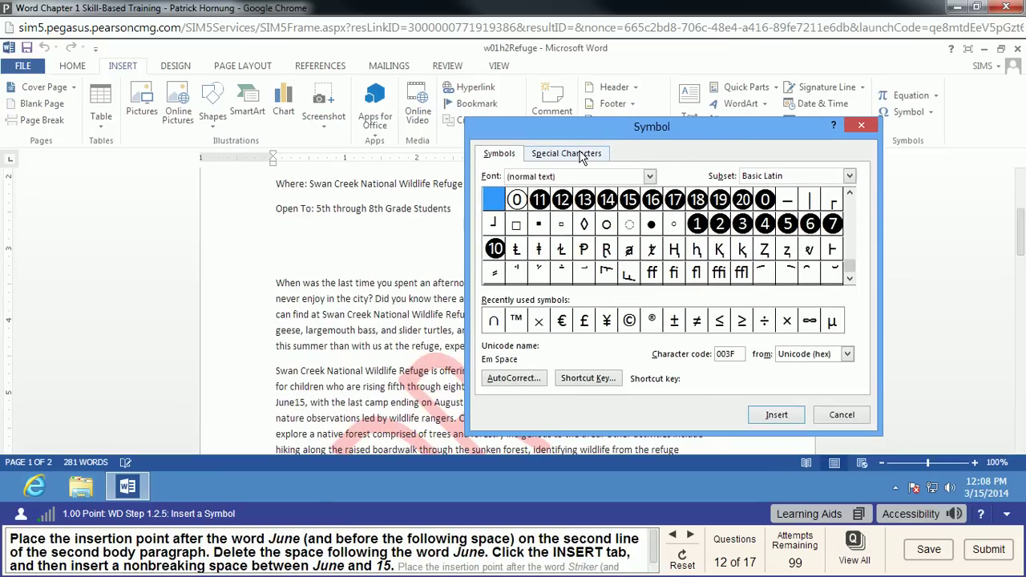
{"action": "key", "text": "ctrl+Tab"}
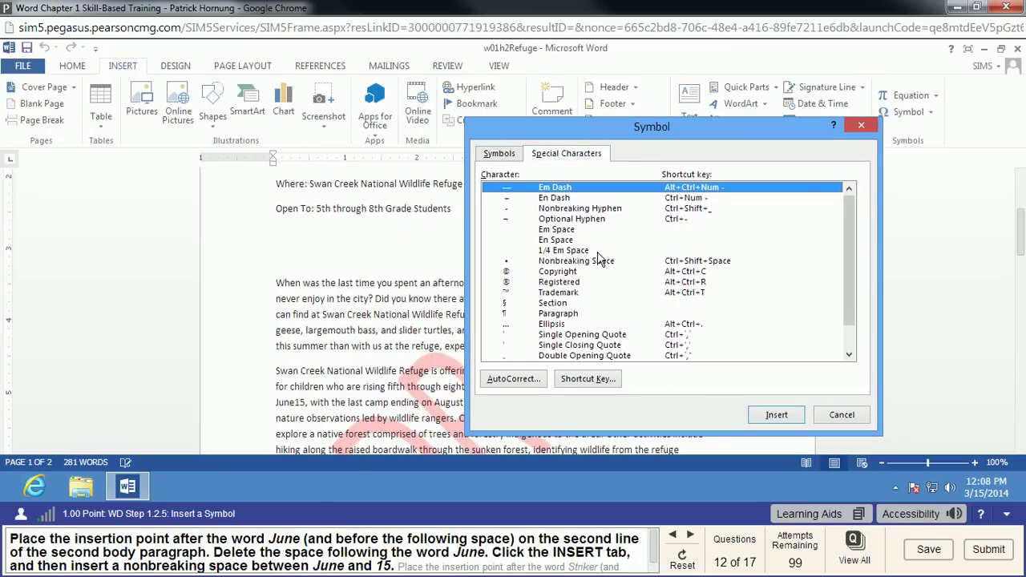
{"action": "key", "text": "Down"}
{"action": "key", "text": "Down"}
{"action": "key", "text": "Down"}
{"action": "key", "text": "Down"}
{"action": "key", "text": "Down"}
{"action": "key", "text": "Down"}
{"action": "key", "text": "Down"}
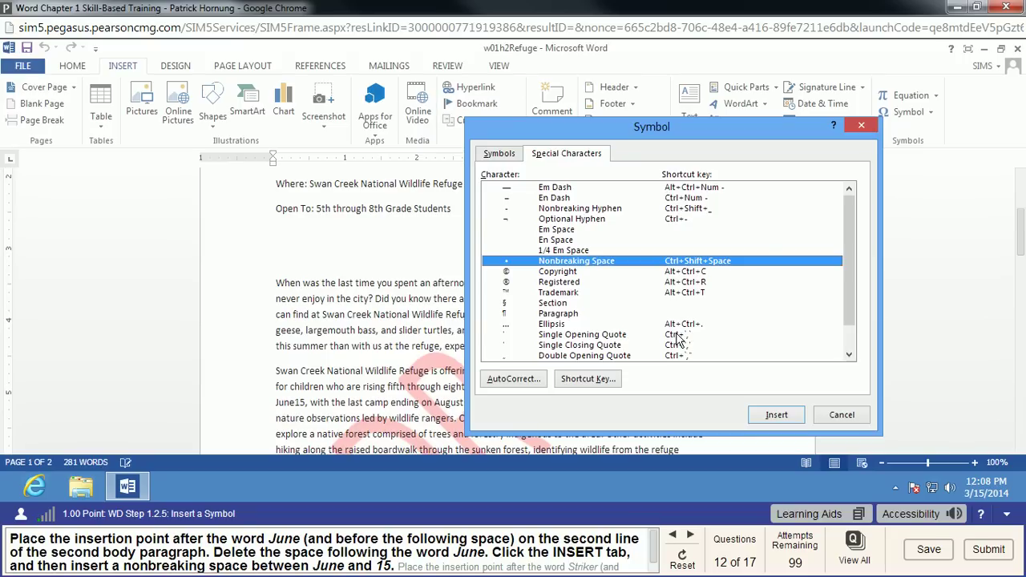
{"action": "left_click", "coordinate": [776, 414]}
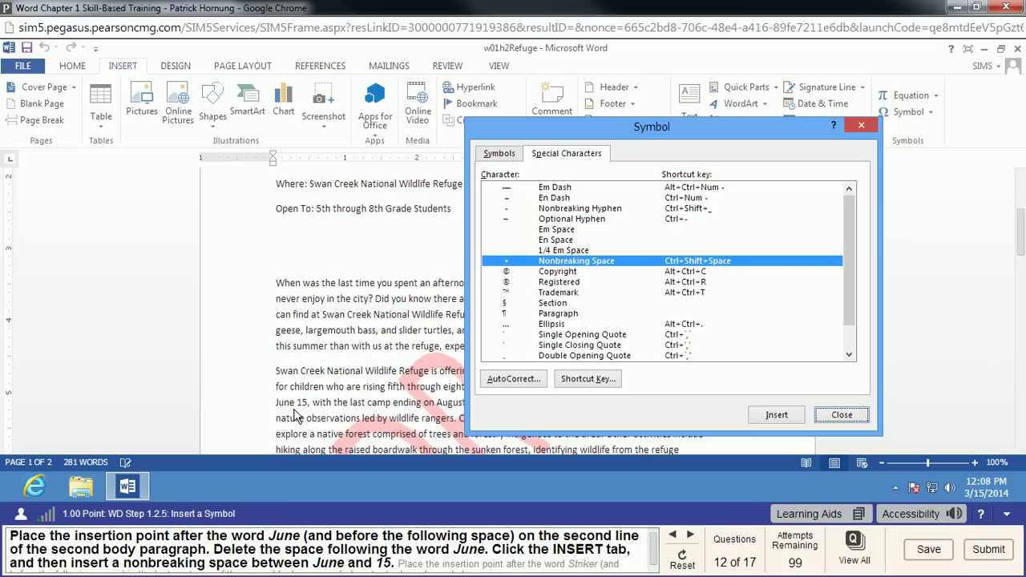
{"action": "left_click", "coordinate": [841, 415]}
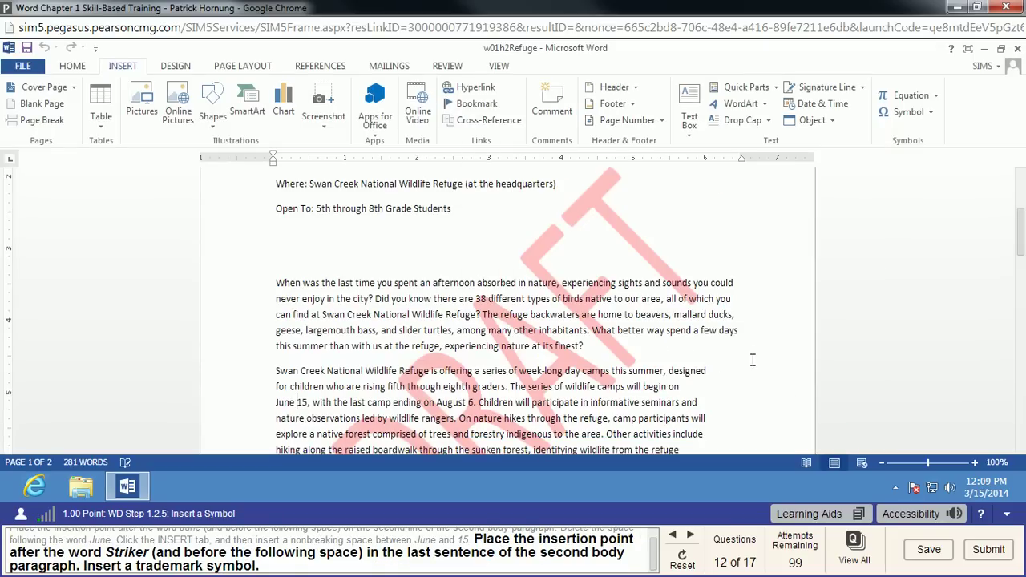
Insert a trademark symbol directly after the word Striker in the last sentence of the second body paragraph.
{"action": "scroll", "coordinate": [752, 349], "scroll_direction": "down", "scroll_amount": 2}
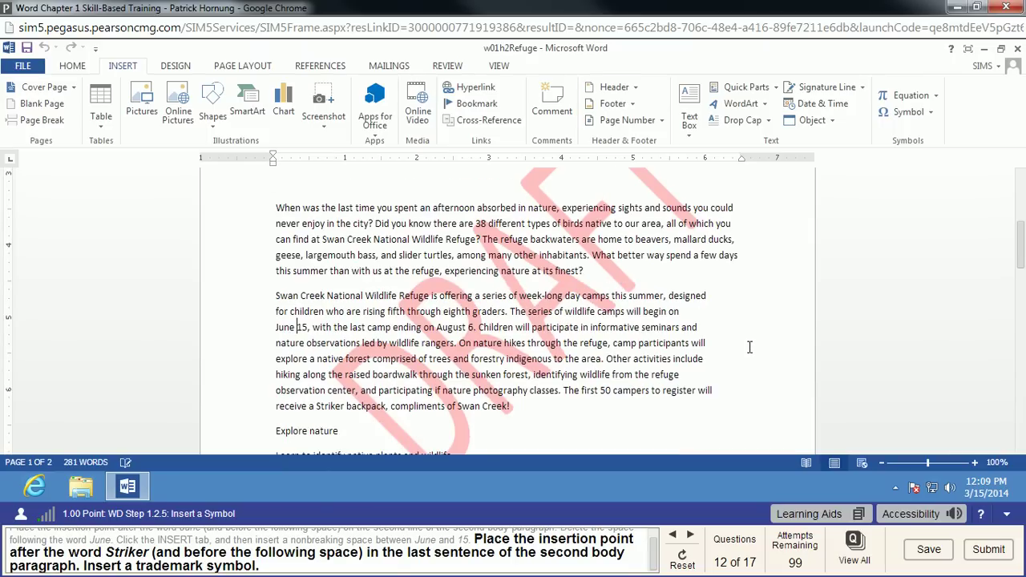
{"action": "left_click", "coordinate": [343, 407]}
{"action": "left_click", "coordinate": [930, 112]}
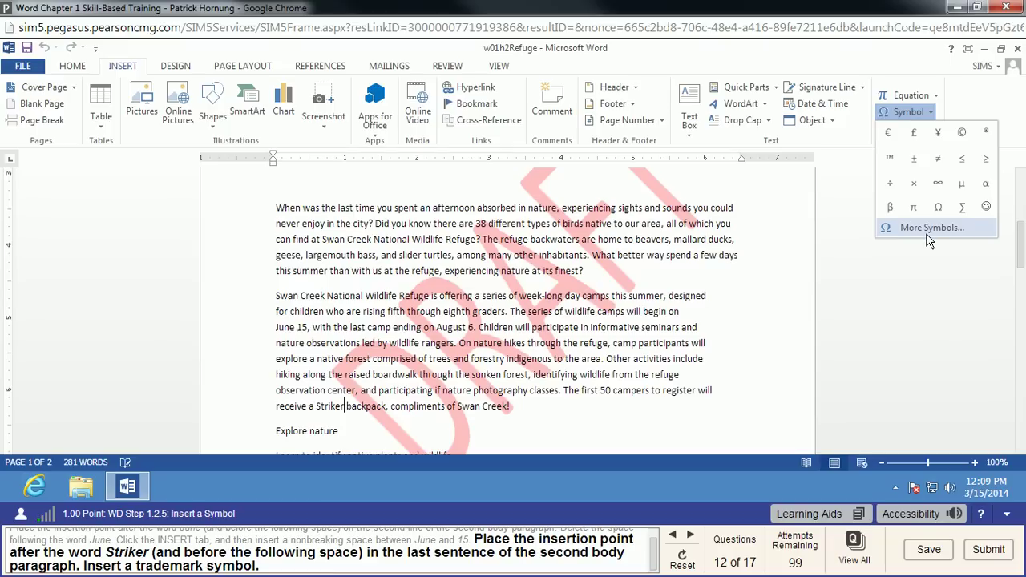
{"action": "left_click", "coordinate": [889, 159]}
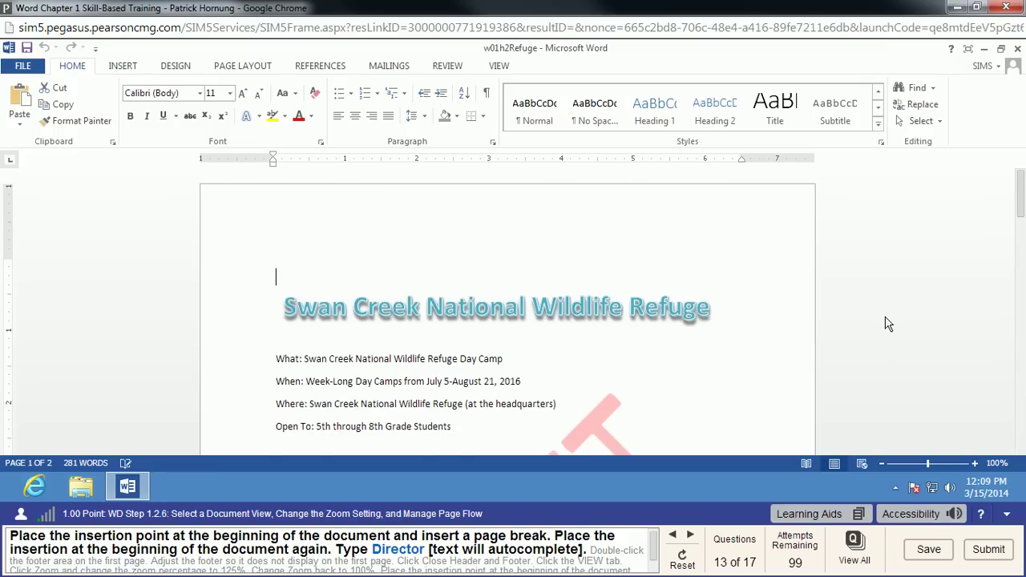
Insert a page break at the beginning of the document and enter Director at the start of the new first page.
{"action": "scroll", "coordinate": [888, 323], "scroll_direction": "down", "scroll_amount": 3}
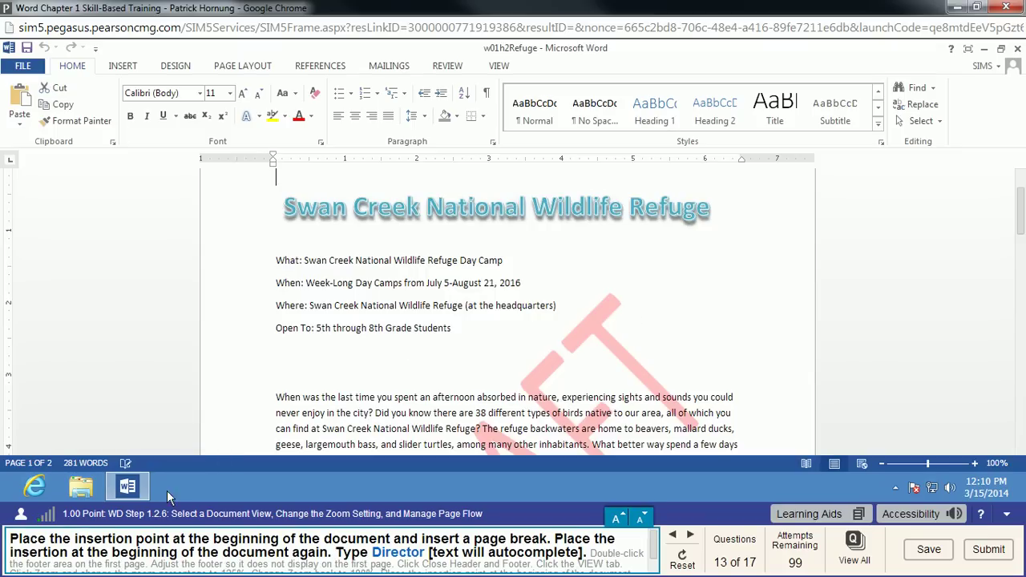
{"action": "left_click", "coordinate": [272, 172]}
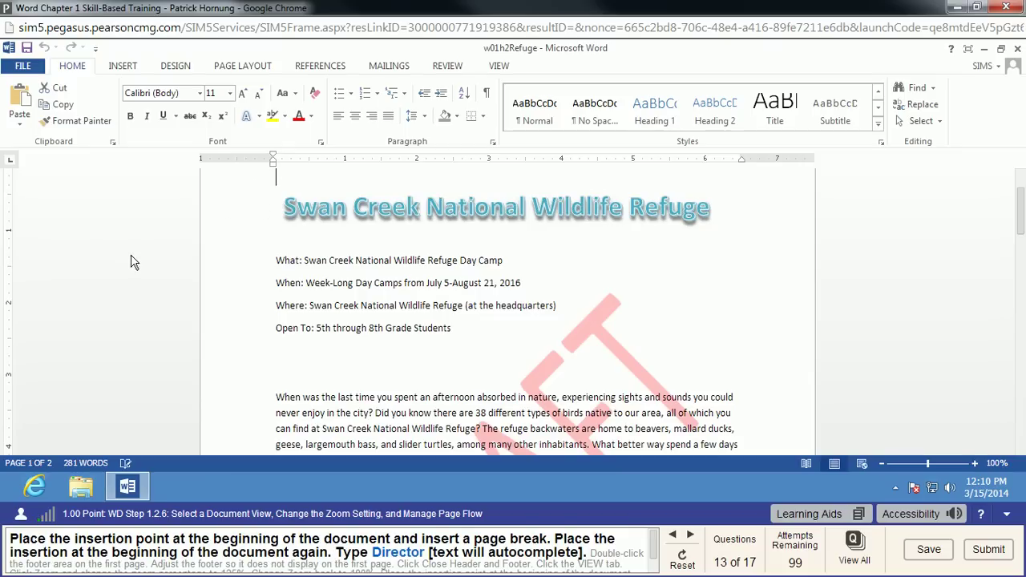
{"action": "left_click", "coordinate": [122, 66]}
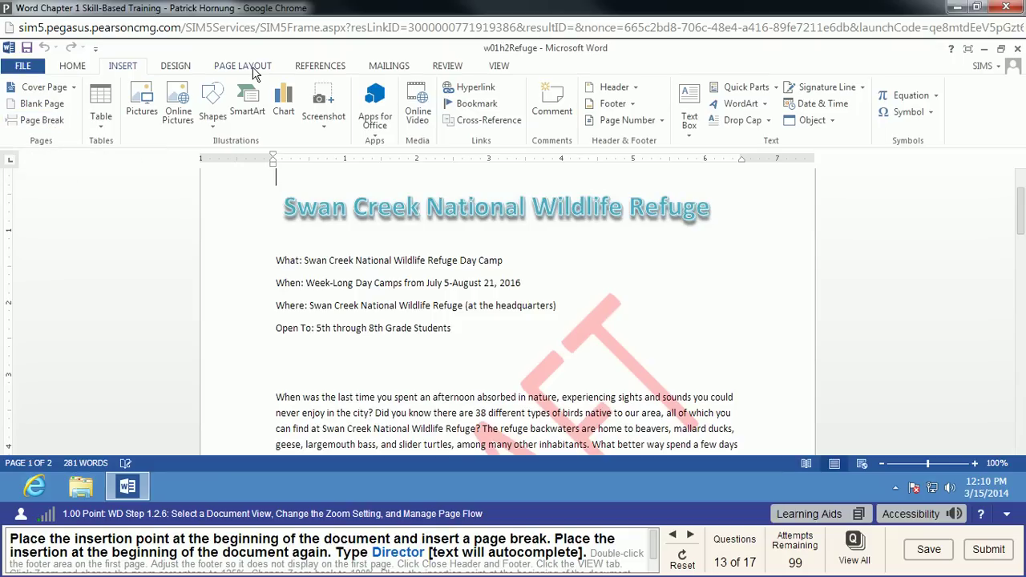
{"action": "left_click", "coordinate": [244, 65]}
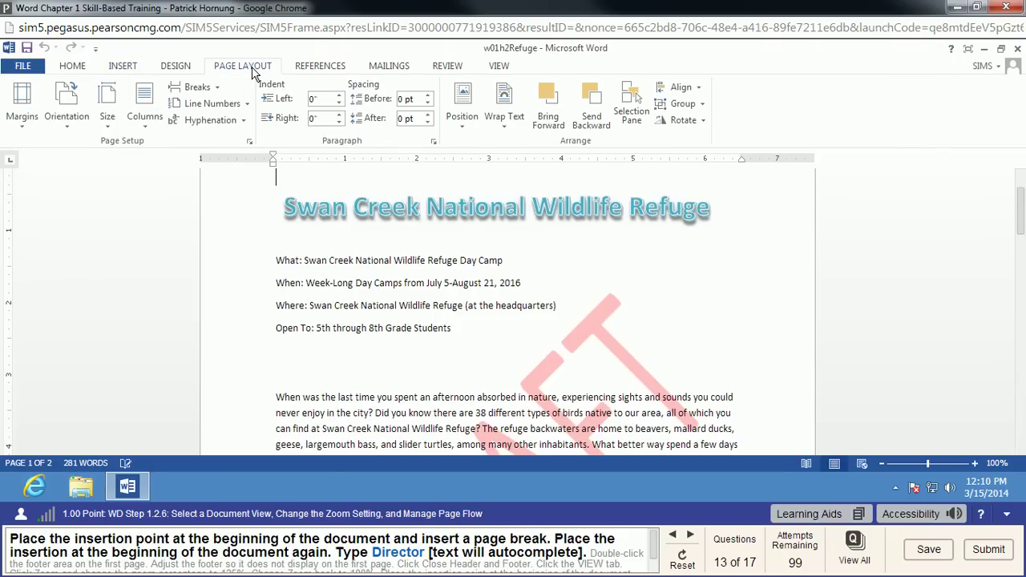
{"action": "left_click", "coordinate": [215, 89]}
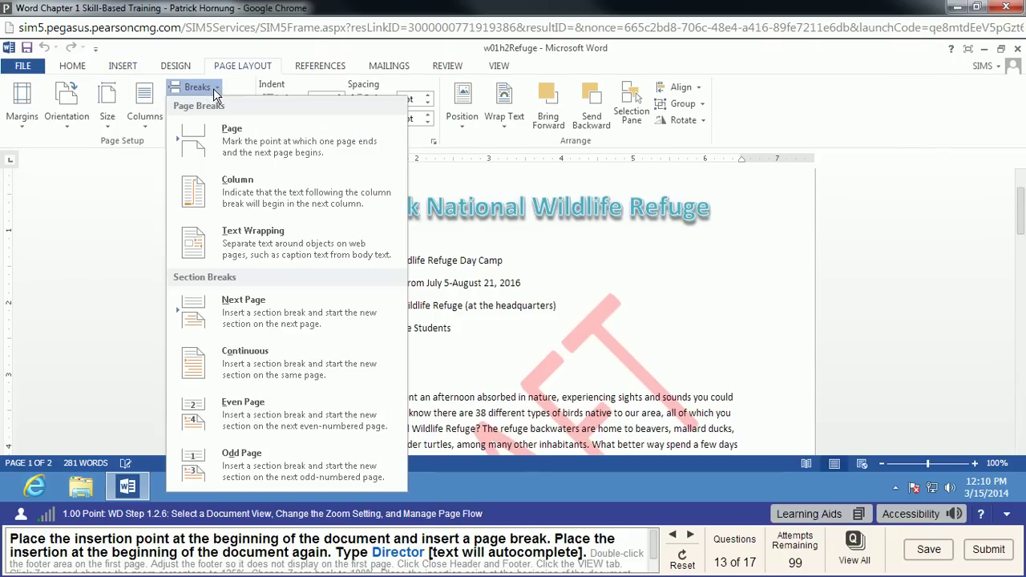
{"action": "left_click", "coordinate": [231, 135]}
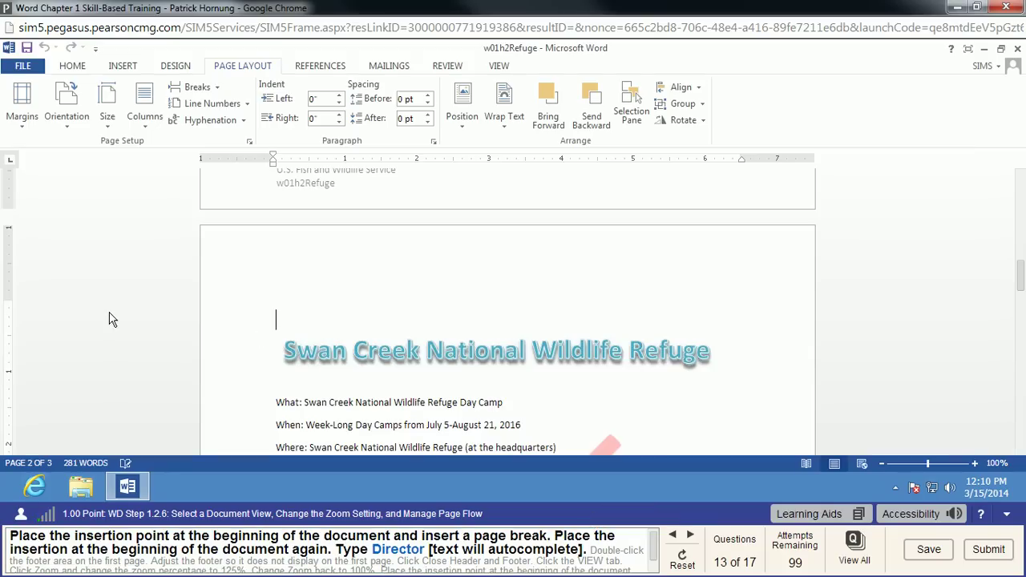
{"action": "key", "text": "ctrl+Home"}
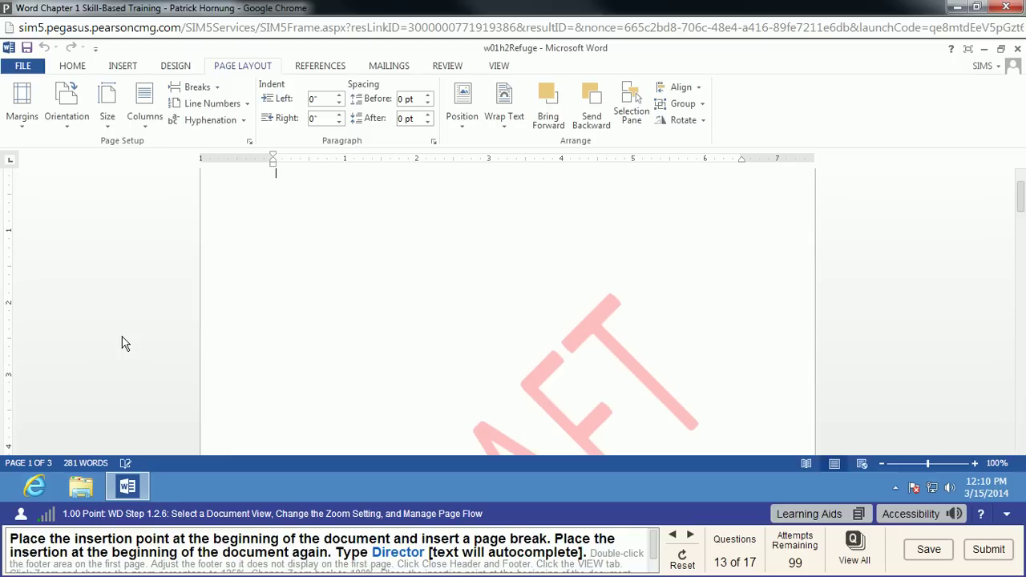
{"action": "type", "text": "Director"}
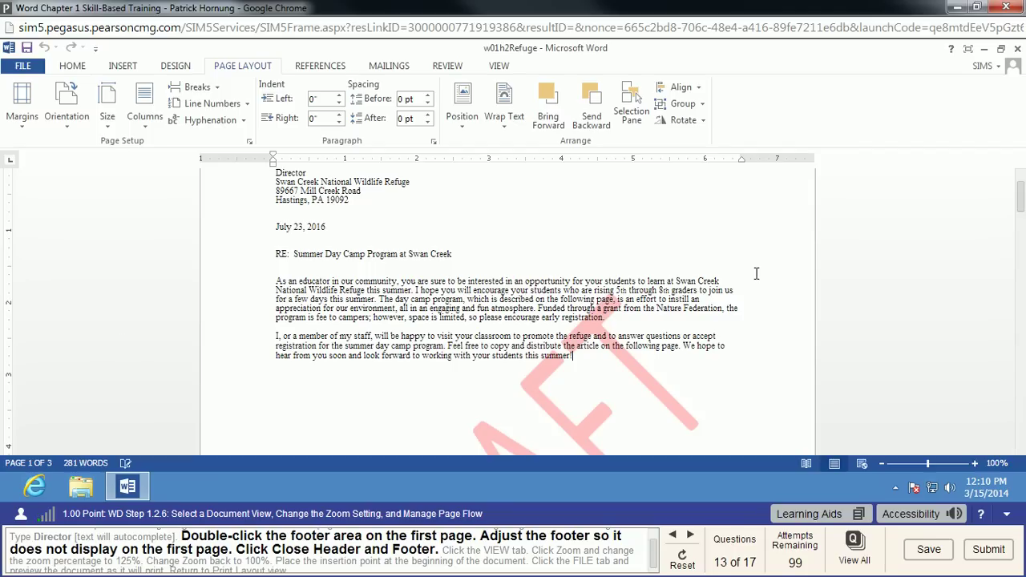
Hide the footer on the first page with the Different First Page option, and close the header and footer.
{"action": "scroll", "coordinate": [755, 276], "scroll_direction": "down", "scroll_amount": 8}
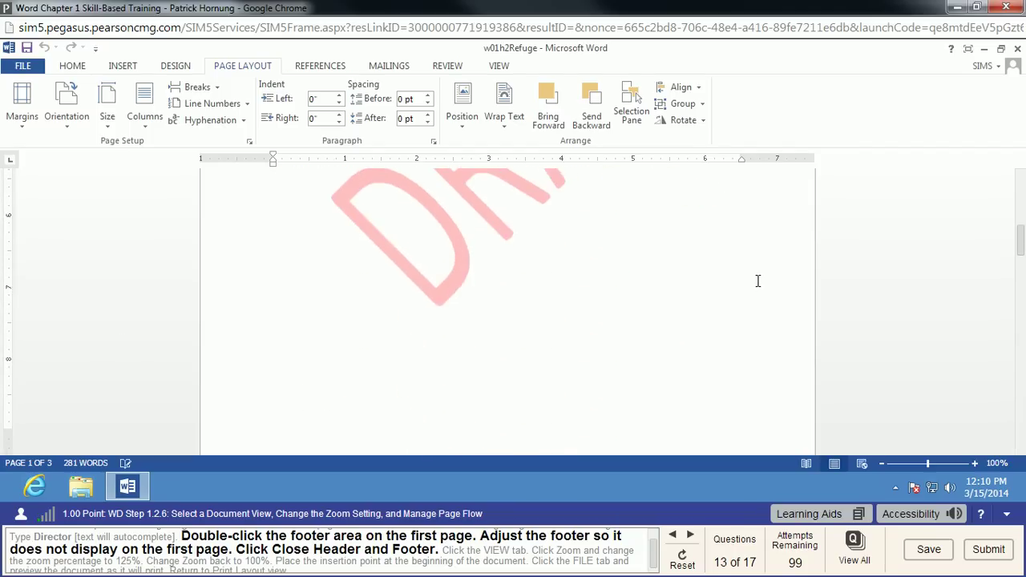
{"action": "scroll", "coordinate": [758, 280], "scroll_direction": "down", "scroll_amount": 5}
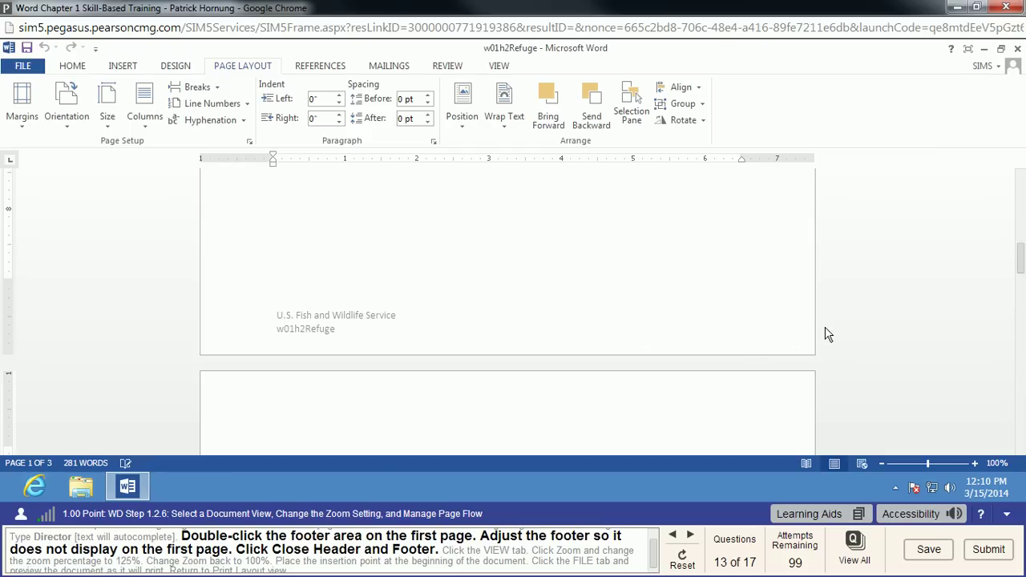
{"action": "double_click", "coordinate": [449, 325]}
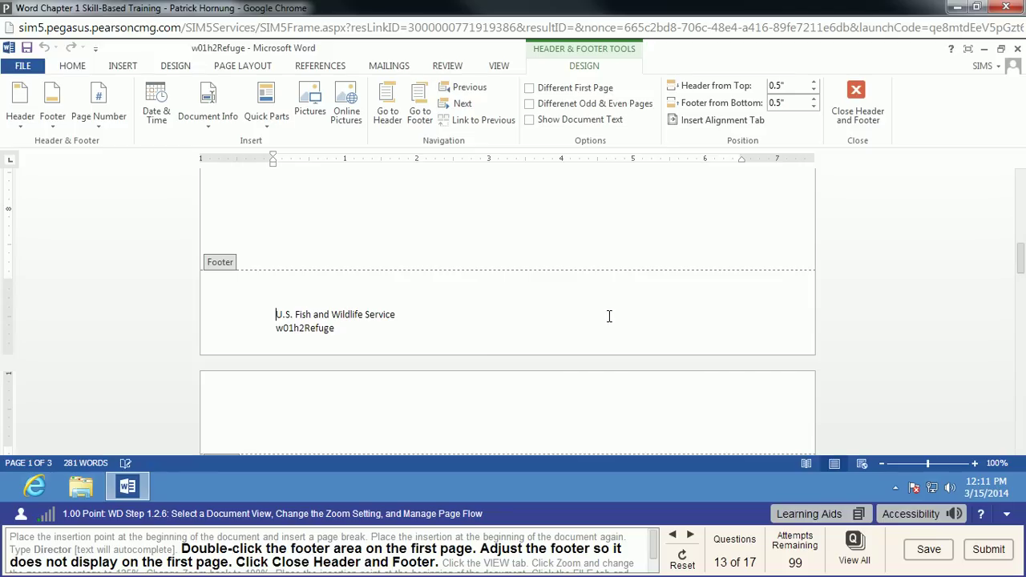
{"action": "scroll", "coordinate": [607, 317], "scroll_direction": "up", "scroll_amount": 10}
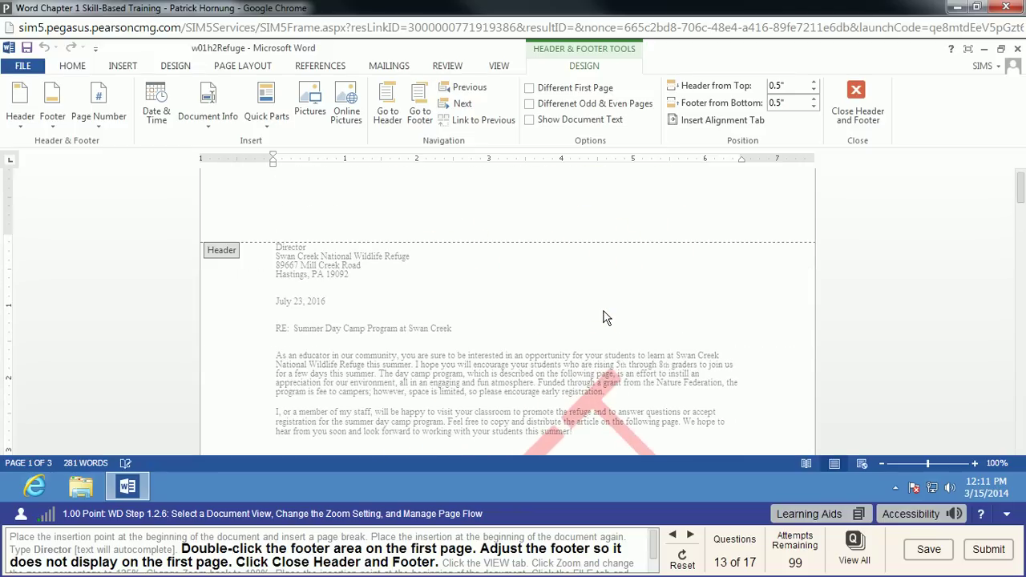
{"action": "scroll", "coordinate": [607, 317], "scroll_direction": "down", "scroll_amount": 10}
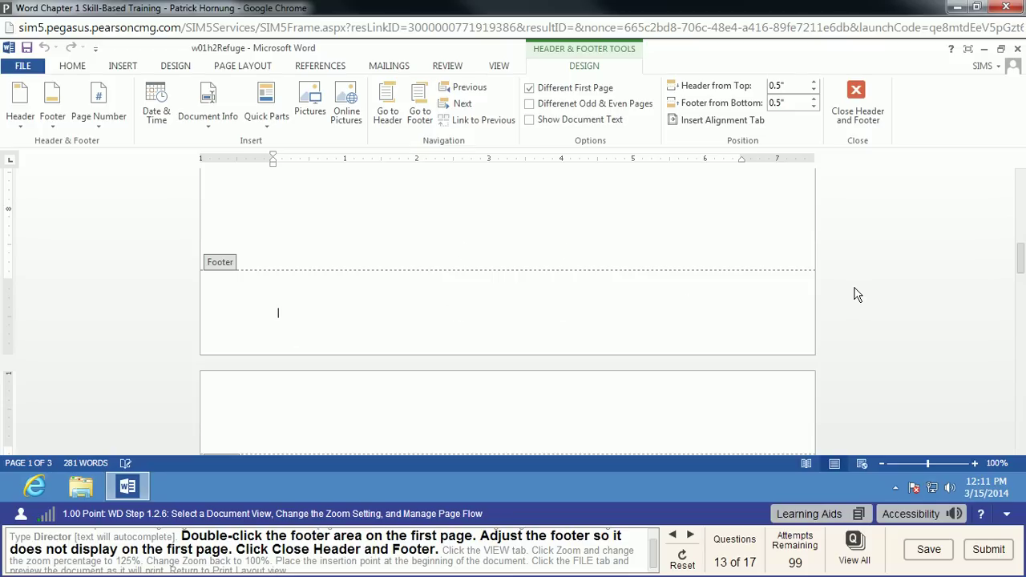
{"action": "left_click", "coordinate": [863, 98]}
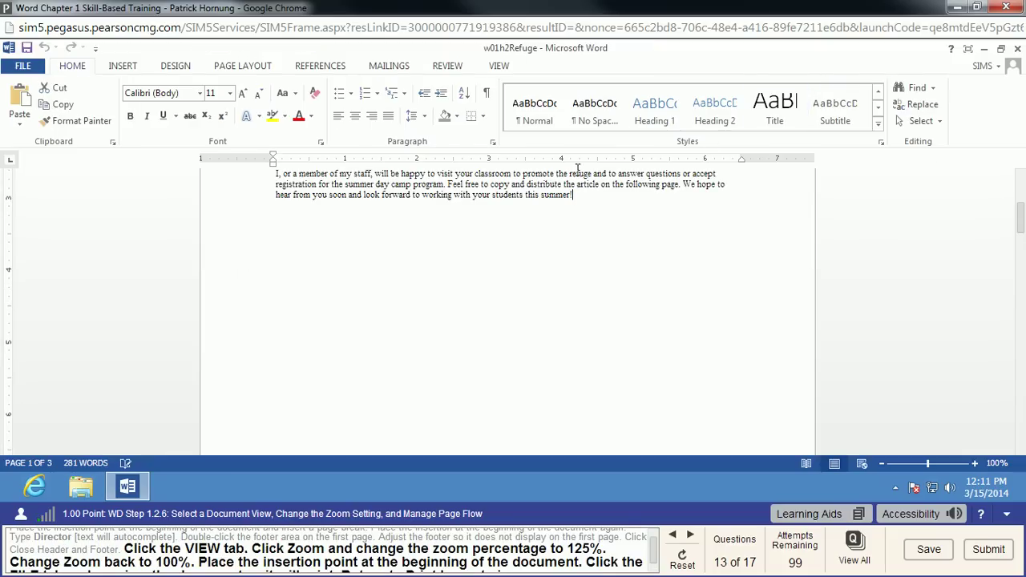
Set the document zoom percentage to 125% in the Zoom dialog.
{"action": "left_click", "coordinate": [500, 67]}
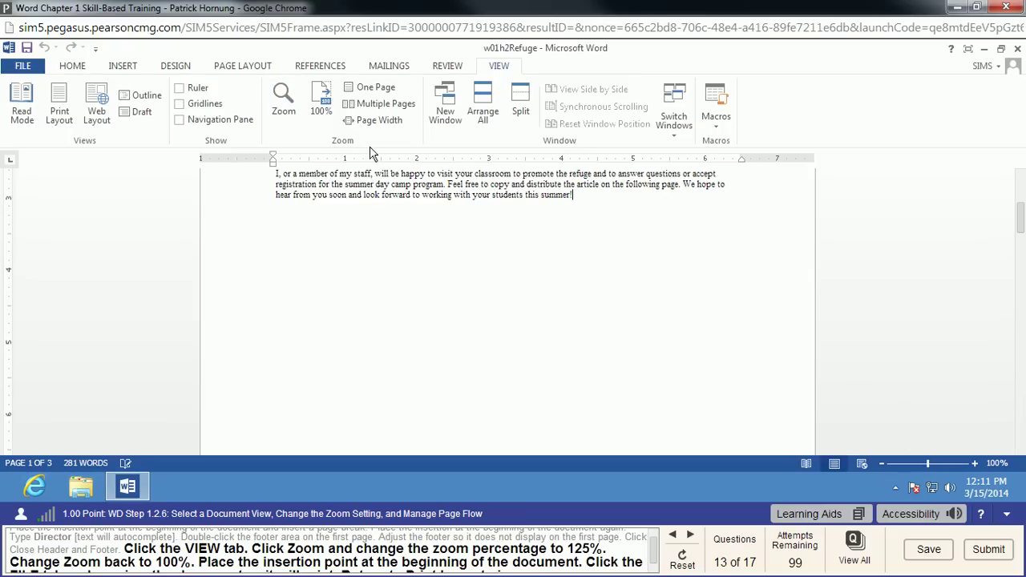
{"action": "left_click", "coordinate": [286, 112]}
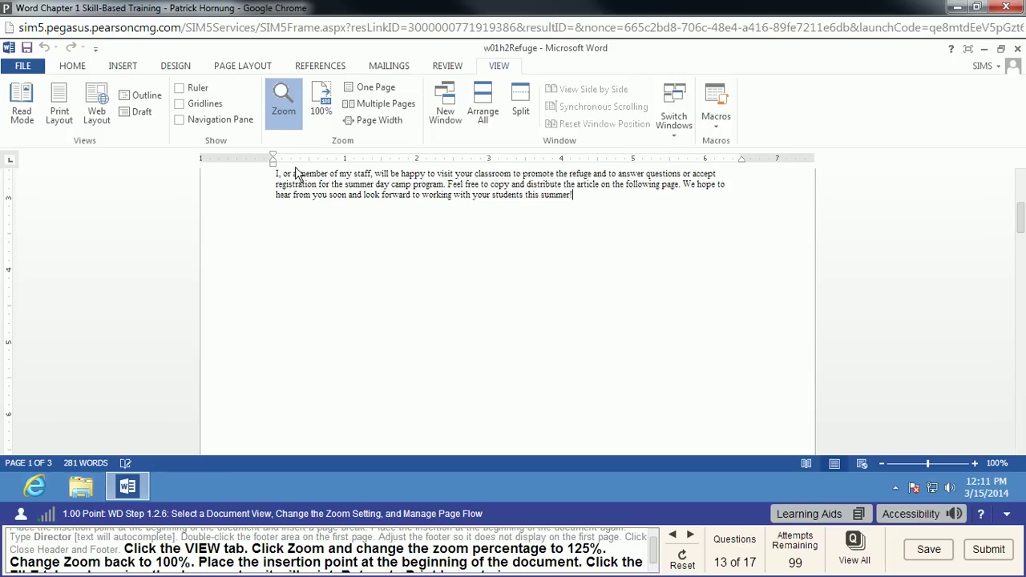
{"action": "left_click_drag", "start_coordinate": [454, 240], "coordinate": [406, 246]}
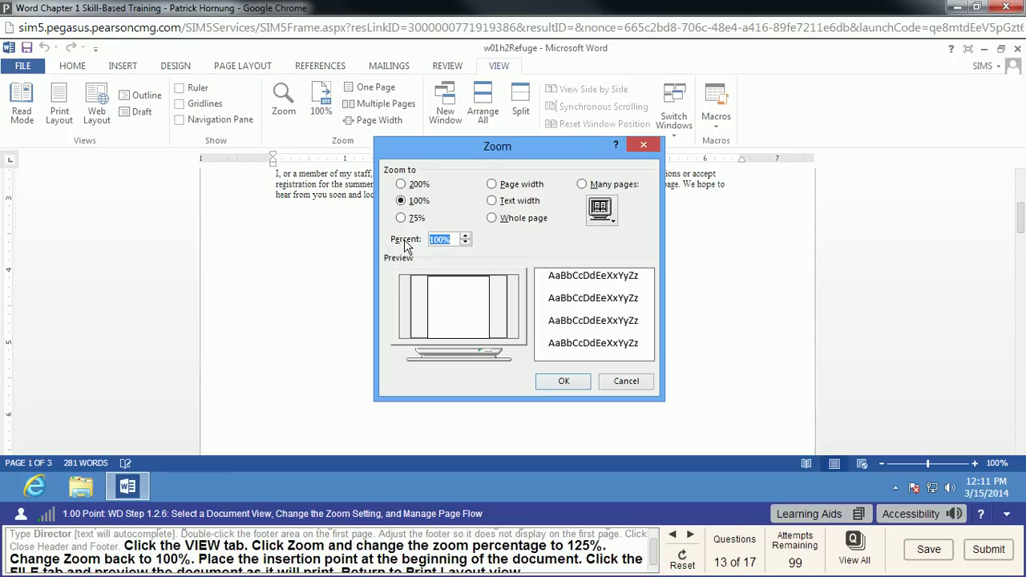
{"action": "type", "text": "125"}
{"action": "left_click", "coordinate": [577, 384]}
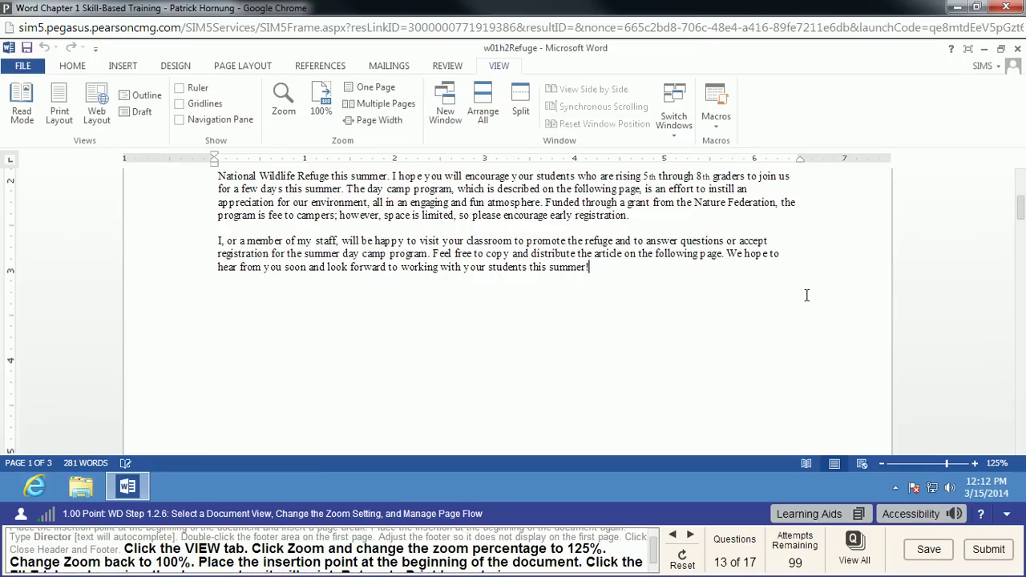
Return the zoom to 100% and place the insertion point at the beginning of the document.
{"action": "left_click", "coordinate": [324, 116]}
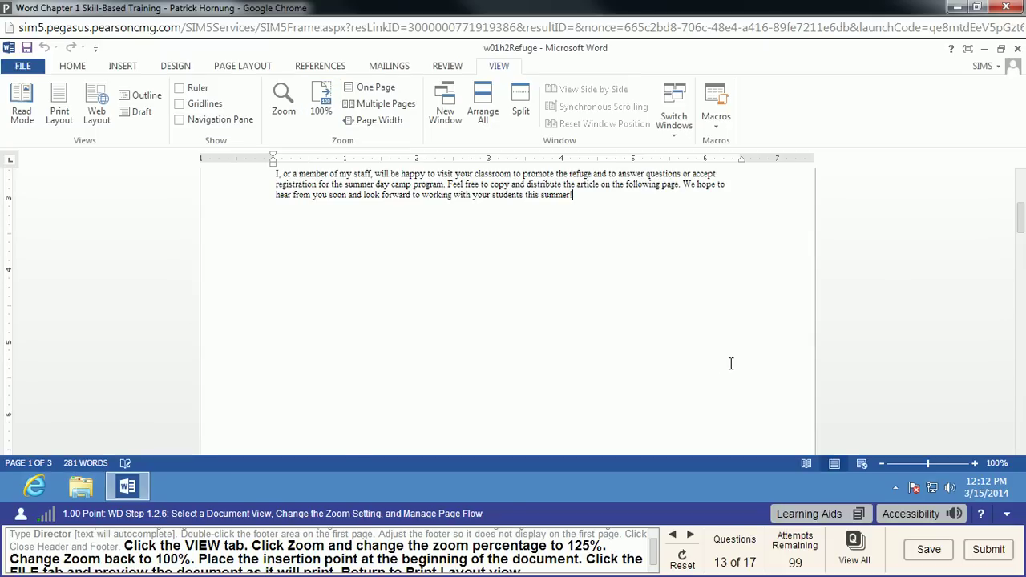
{"action": "key", "text": "ctrl+Home"}
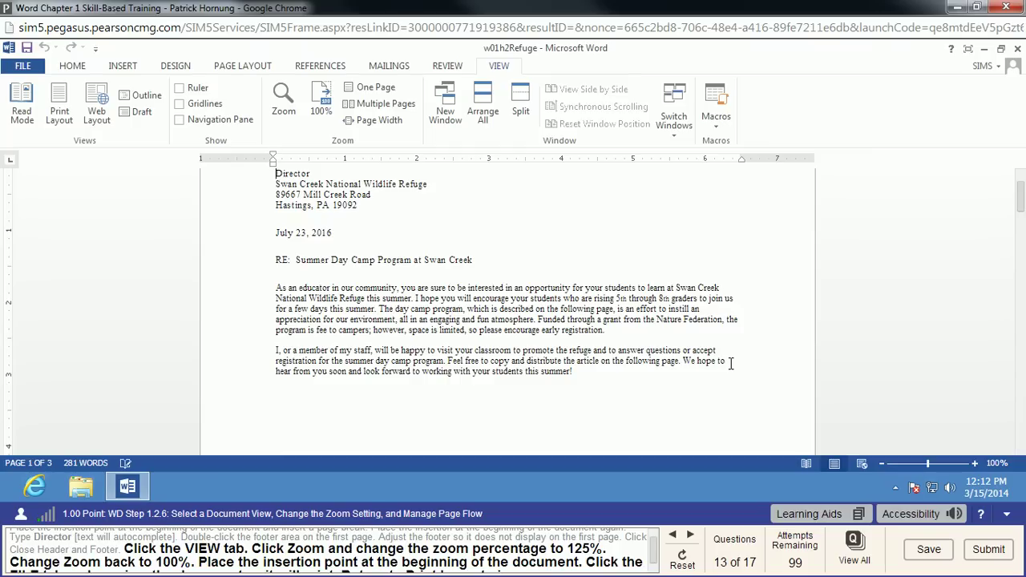
{"action": "scroll", "coordinate": [656, 565], "scroll_direction": "down", "scroll_amount": 1}
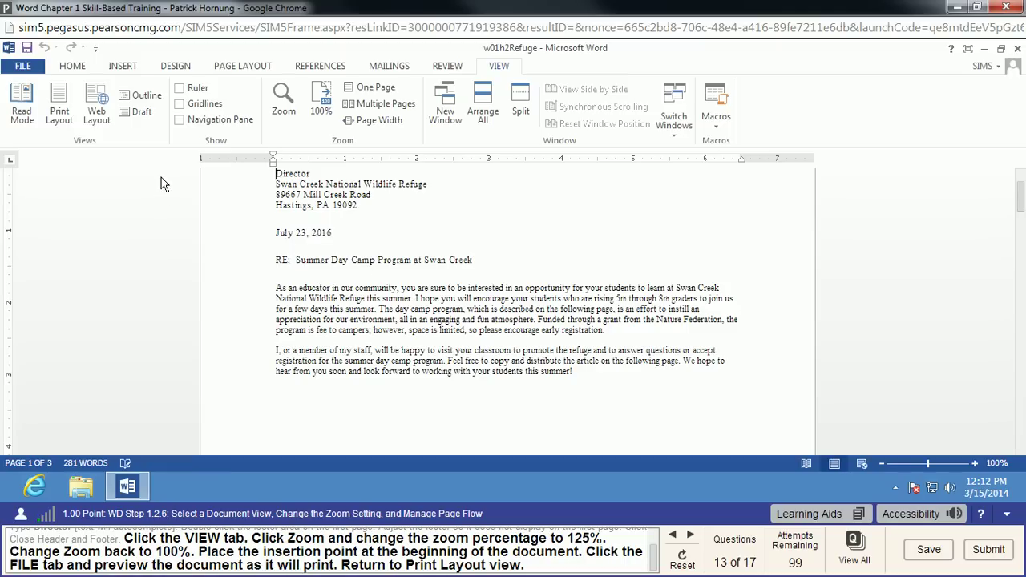
Preview the document as it will print, then return to Print Layout view.
{"action": "left_click", "coordinate": [24, 68]}
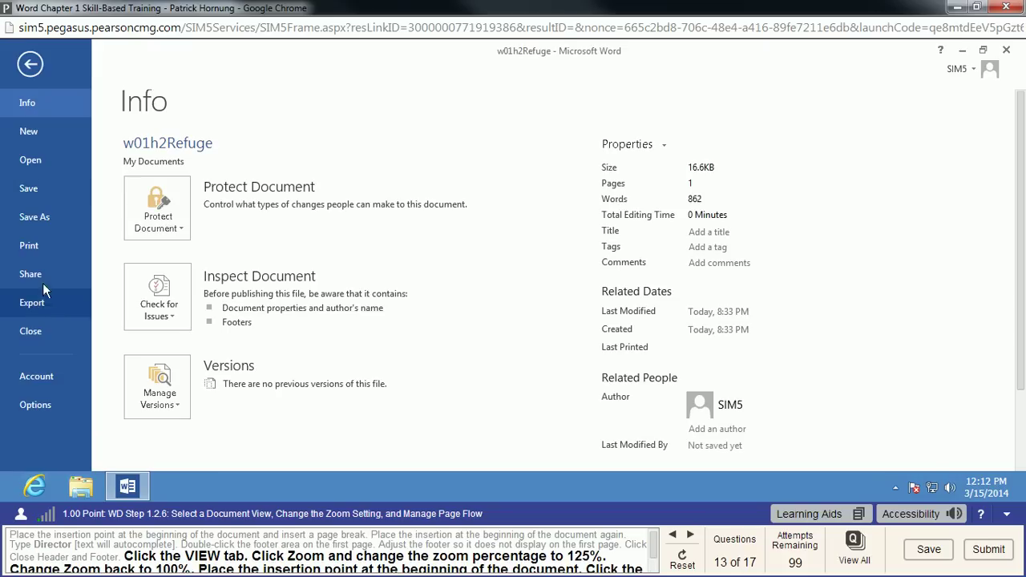
{"action": "left_click", "coordinate": [40, 246]}
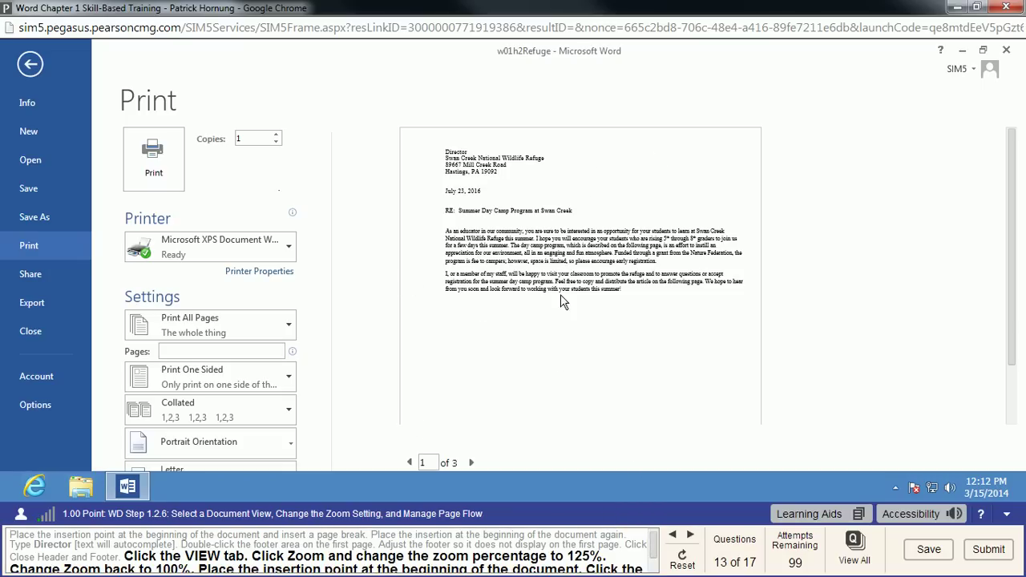
{"action": "scroll", "coordinate": [657, 553], "scroll_direction": "down", "scroll_amount": 1}
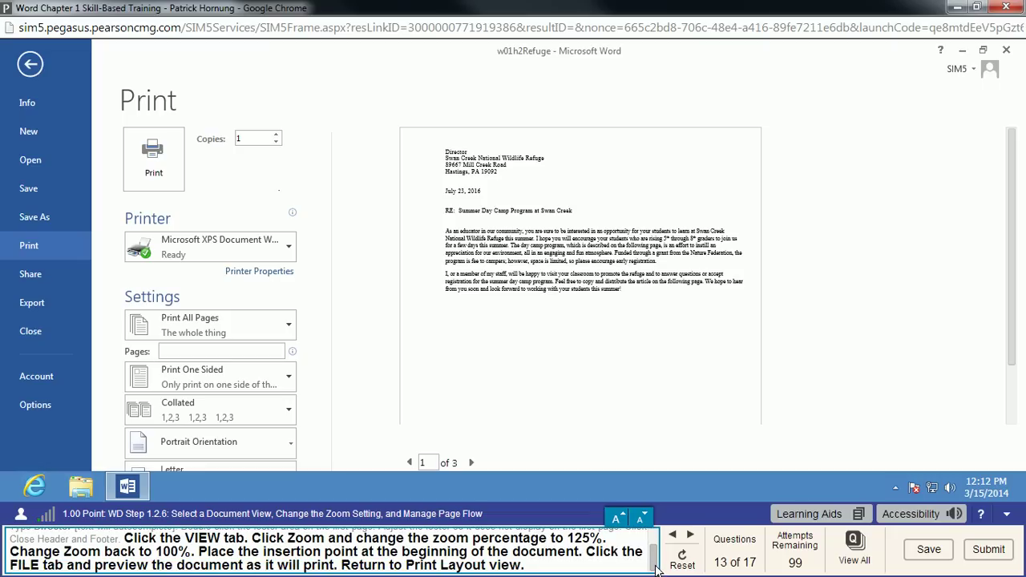
{"action": "left_click", "coordinate": [30, 68]}
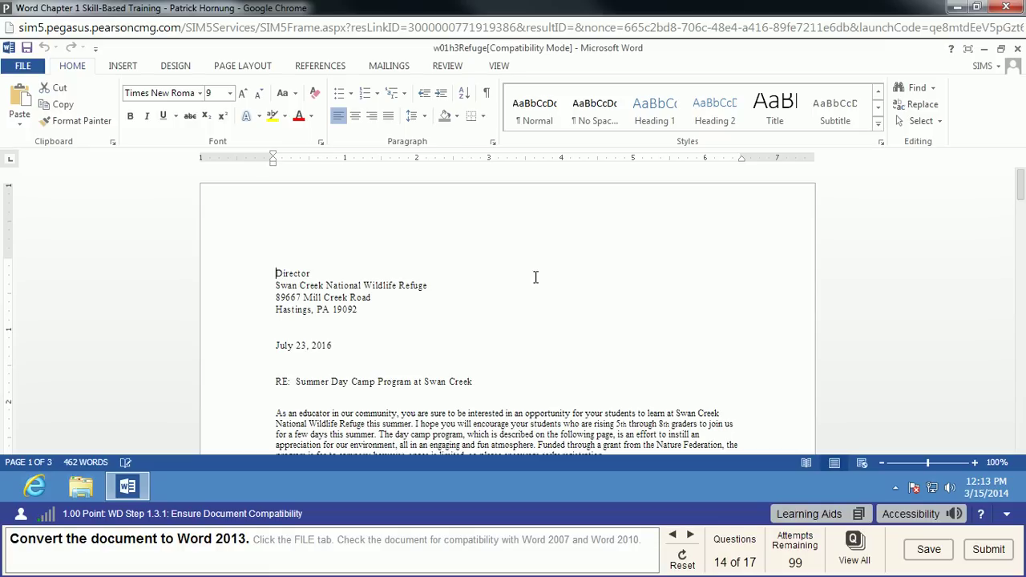
Convert the w01h3Refuge document from Compatibility Mode to the newest Word file format and accept the upgrade.
{"action": "left_click", "coordinate": [26, 68]}
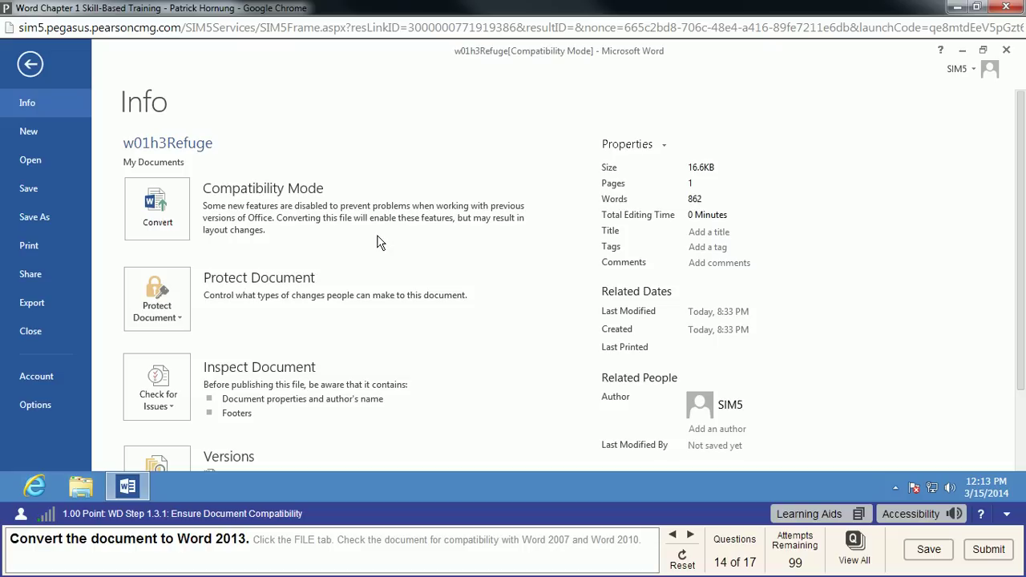
{"action": "left_click", "coordinate": [169, 215]}
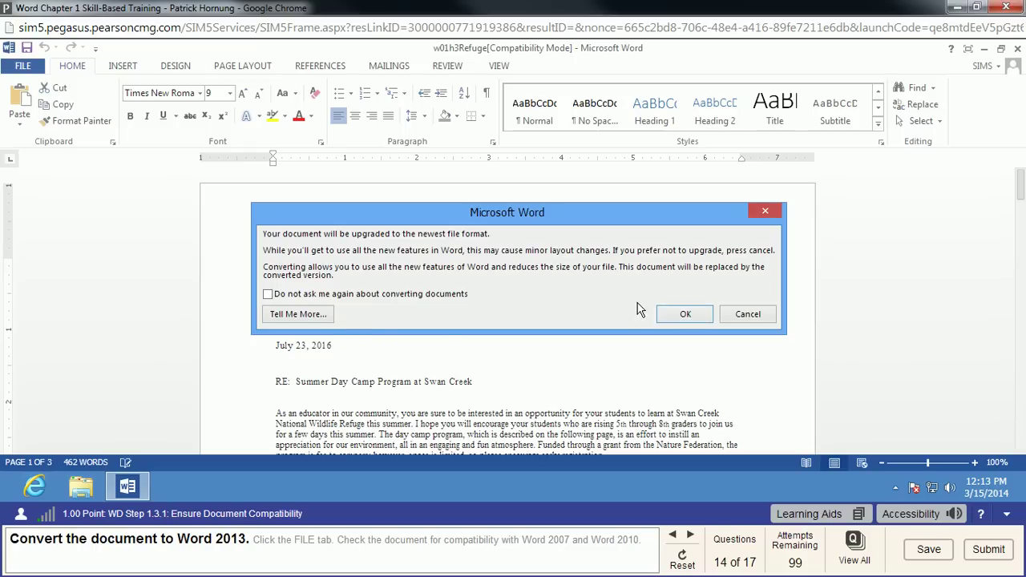
{"action": "left_click", "coordinate": [683, 315]}
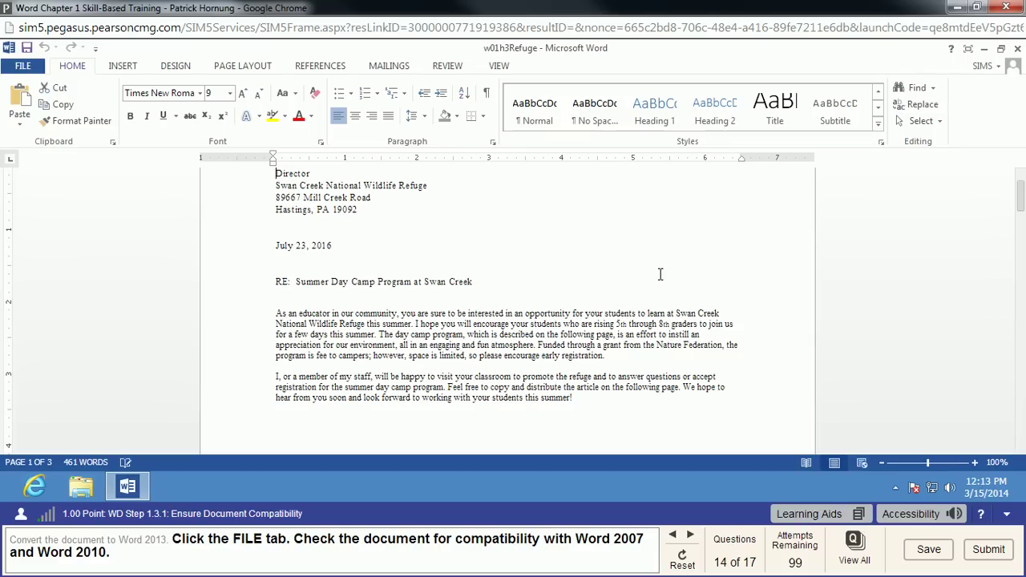
Check the document's compatibility with Word 2007 and Word 2010 only, excluding Word 97-2003 from the versions shown.
{"action": "left_click", "coordinate": [24, 69]}
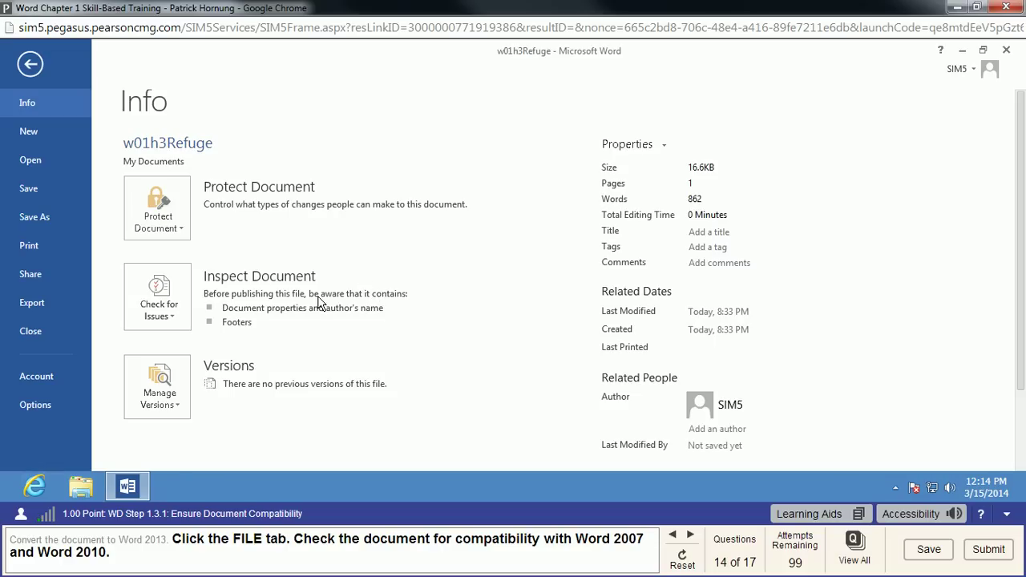
{"action": "left_click", "coordinate": [169, 319]}
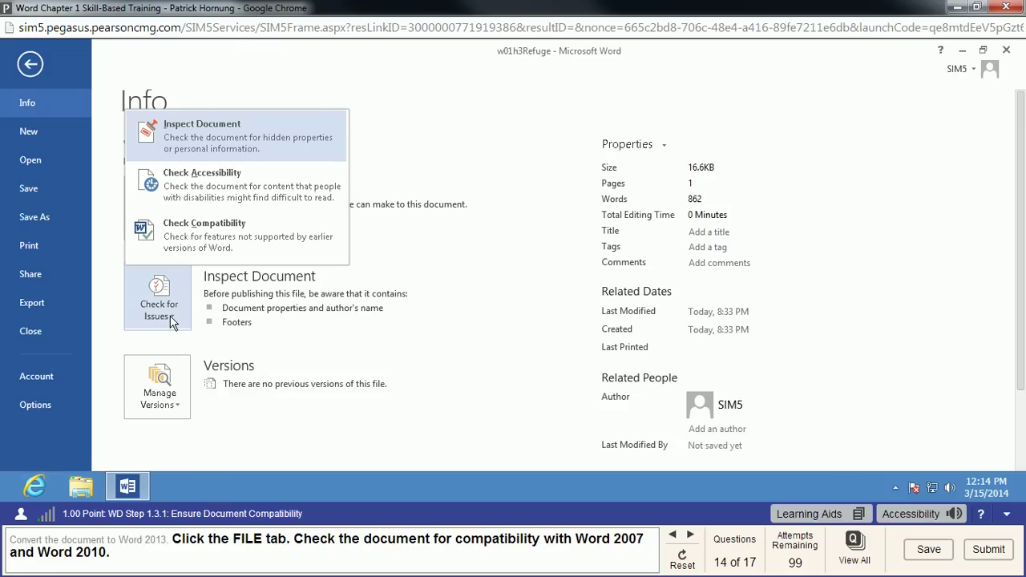
{"action": "left_click", "coordinate": [250, 246]}
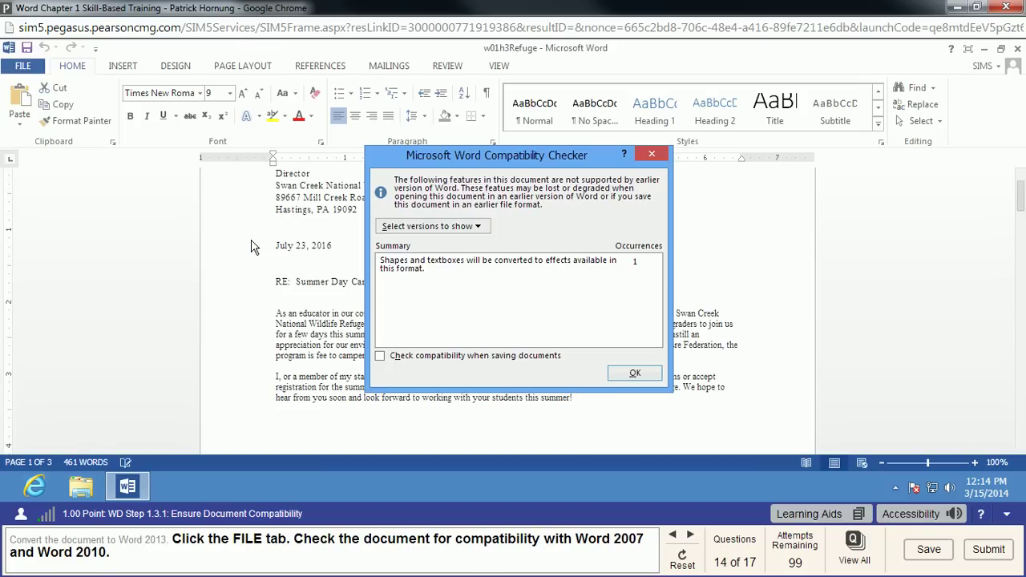
{"action": "left_click", "coordinate": [478, 227]}
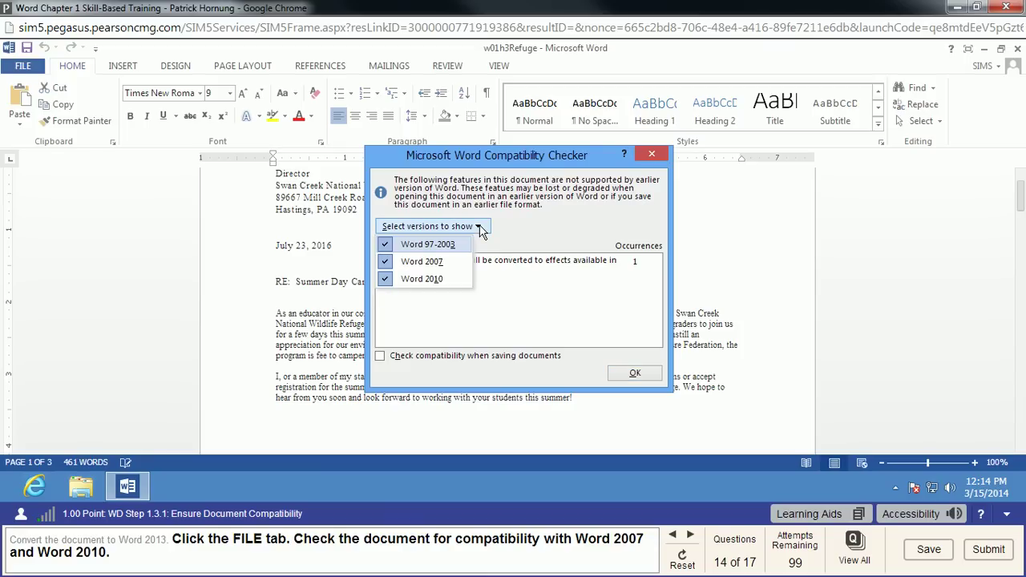
{"action": "left_click", "coordinate": [384, 245]}
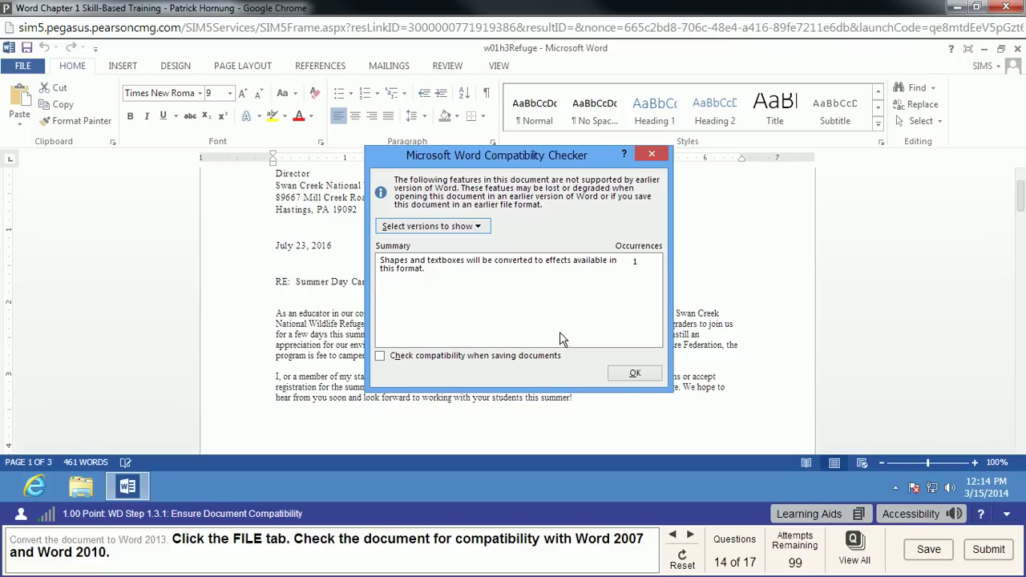
{"action": "left_click", "coordinate": [632, 374]}
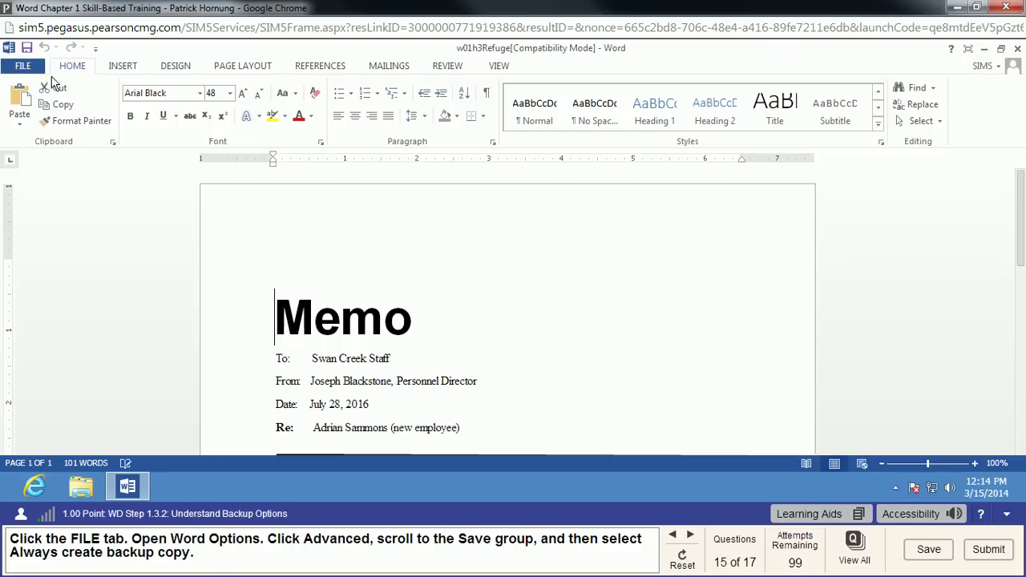
Turn on Always create backup copy in the Save group of Word's advanced options and apply the change.
{"action": "left_click", "coordinate": [24, 66]}
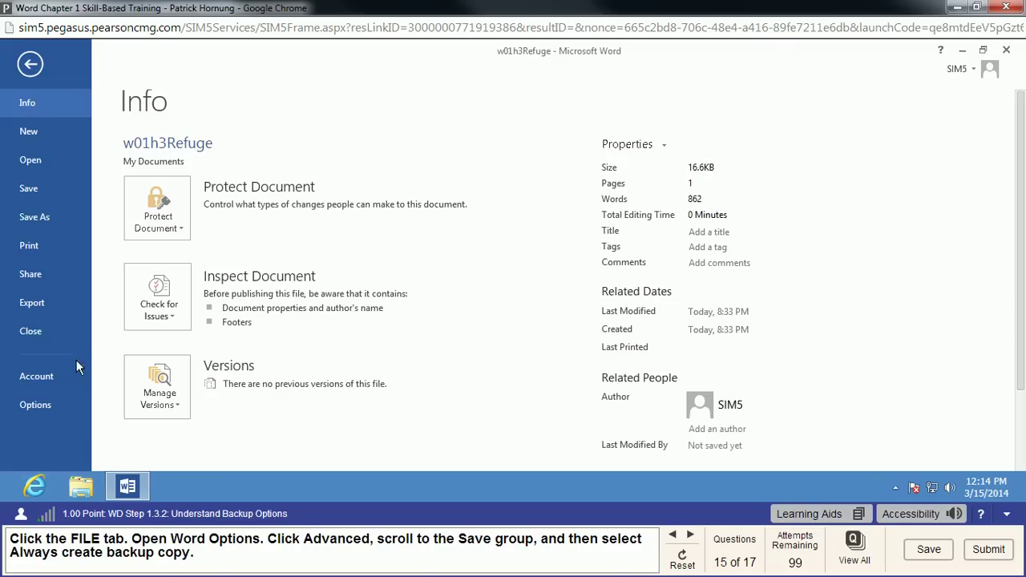
{"action": "left_click", "coordinate": [33, 405]}
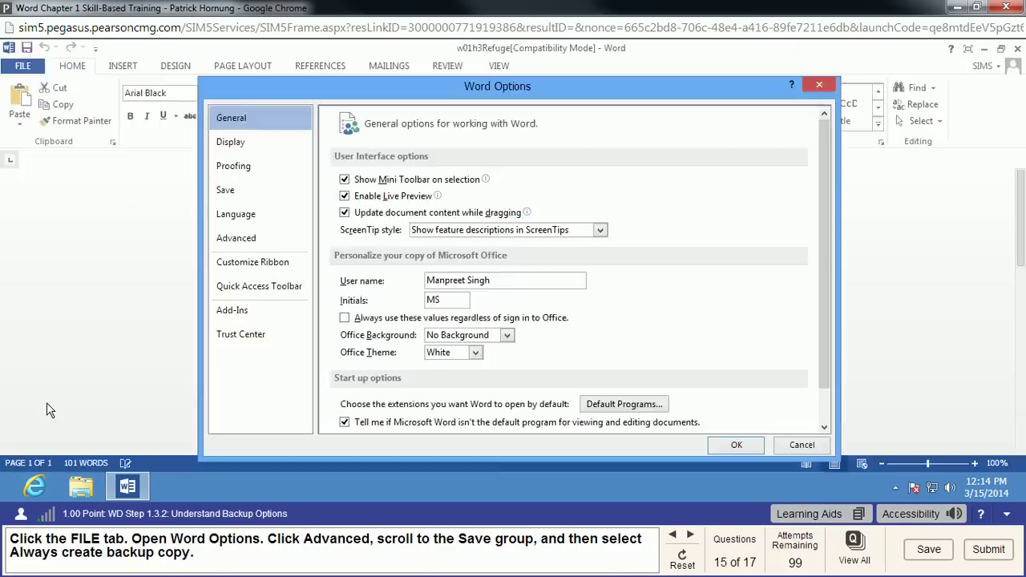
{"action": "left_click", "coordinate": [248, 242]}
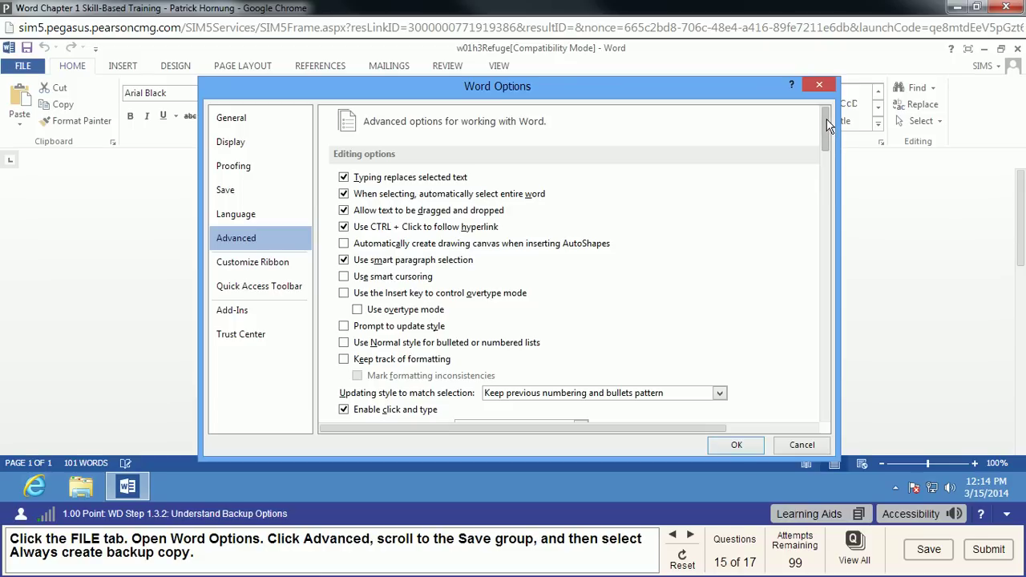
{"action": "left_click_drag", "start_coordinate": [826, 120], "coordinate": [824, 330]}
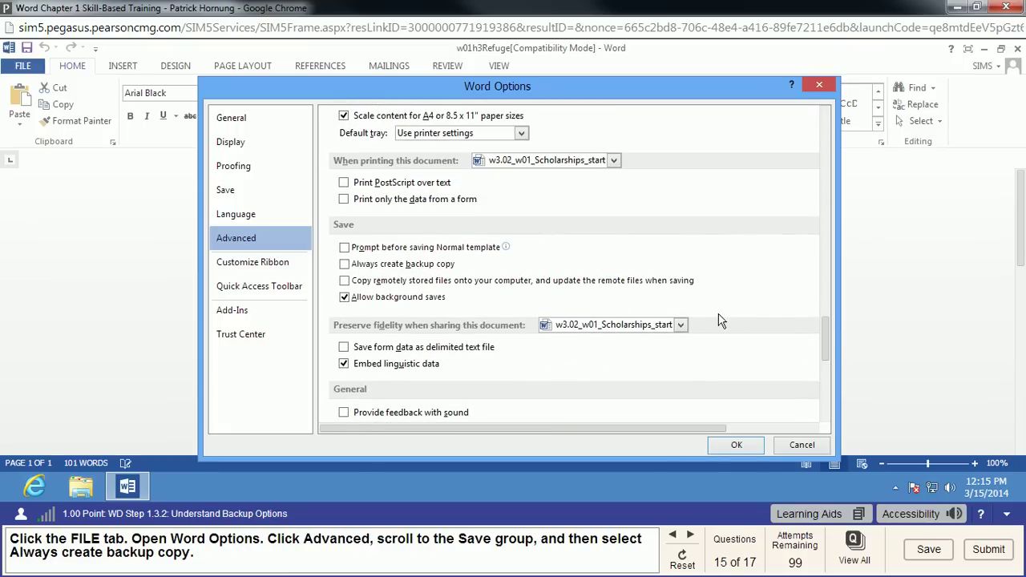
{"action": "left_click", "coordinate": [352, 266]}
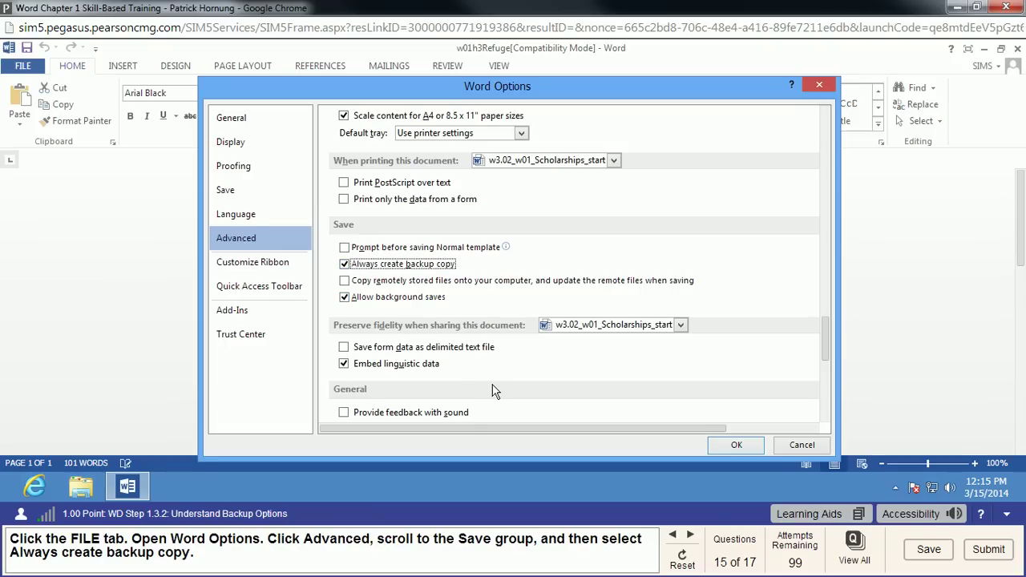
{"action": "left_click", "coordinate": [728, 450]}
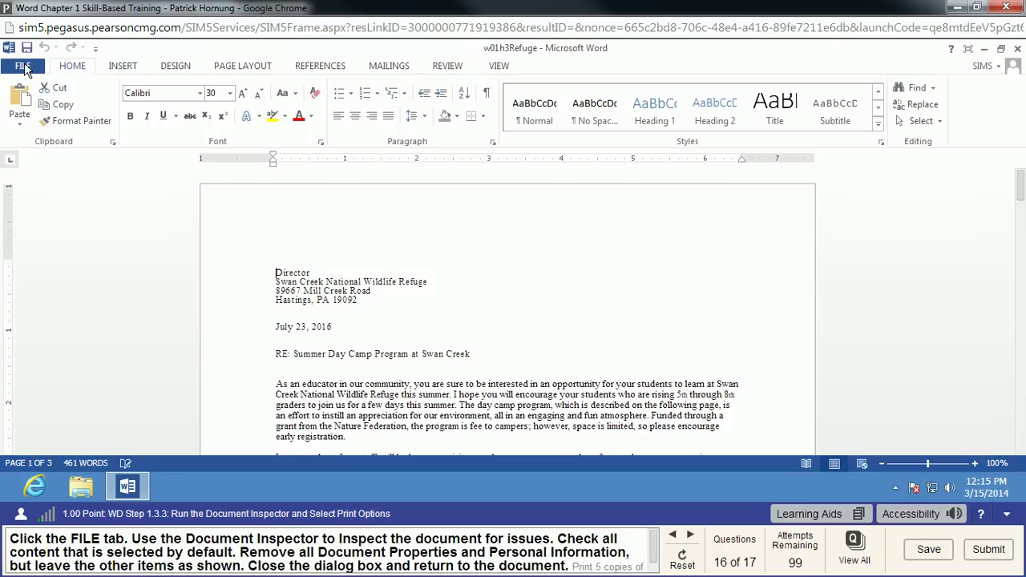
Inspect the document for issues with the Document Inspector, keeping all content types that are selected by default.
{"action": "left_click", "coordinate": [23, 67]}
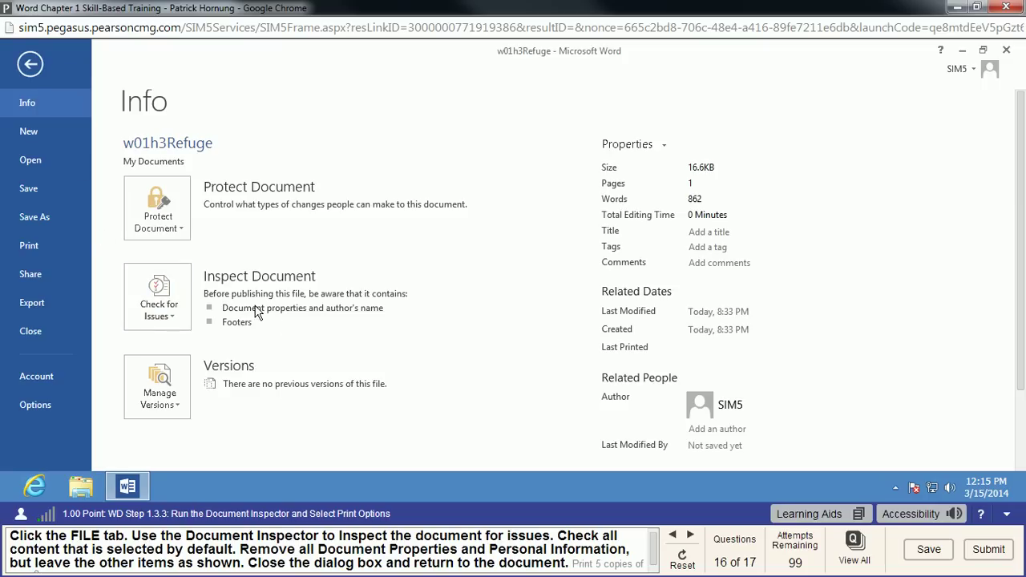
{"action": "left_click", "coordinate": [180, 317]}
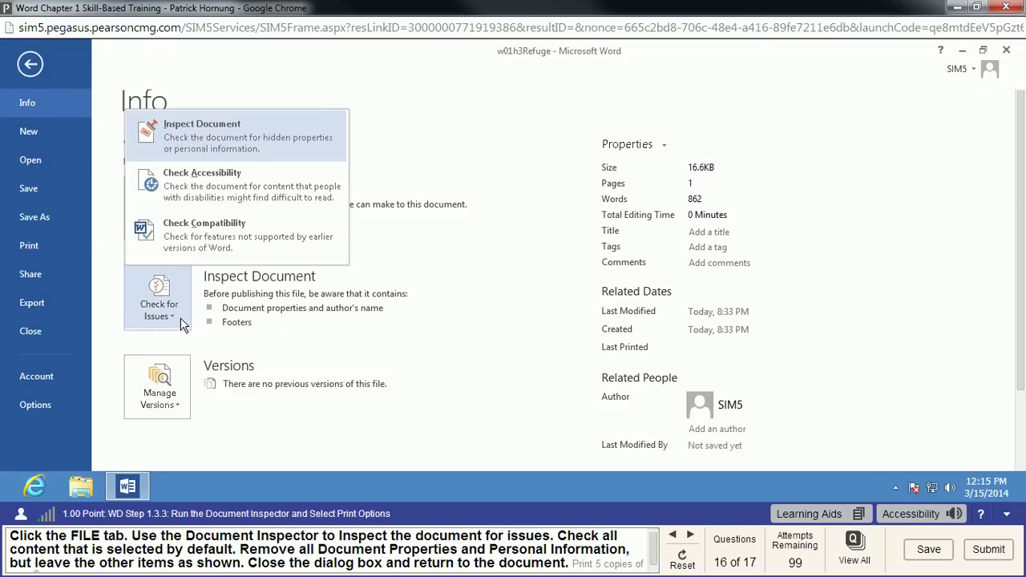
{"action": "left_click", "coordinate": [216, 145]}
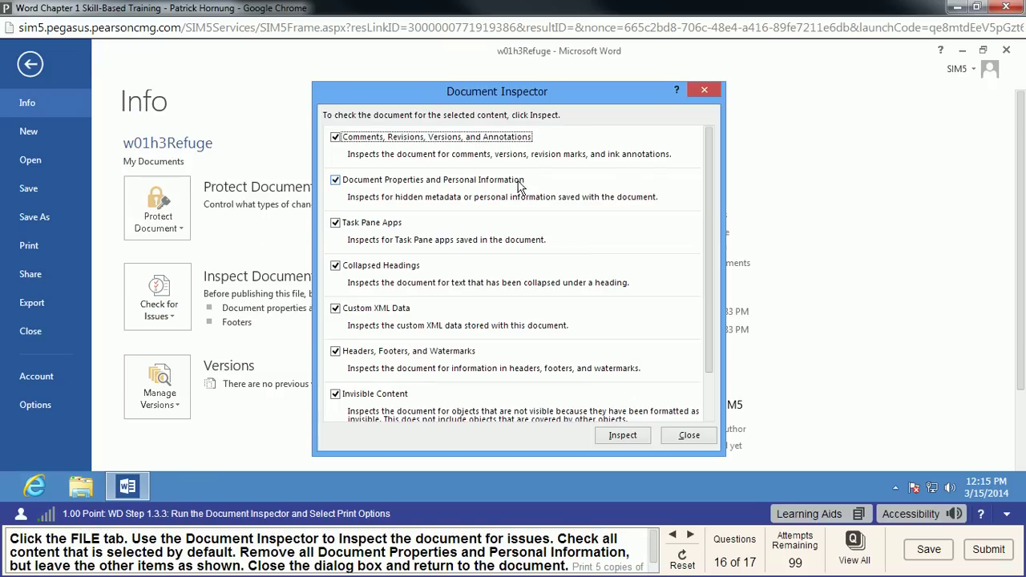
{"action": "left_click_drag", "start_coordinate": [714, 172], "coordinate": [705, 250]}
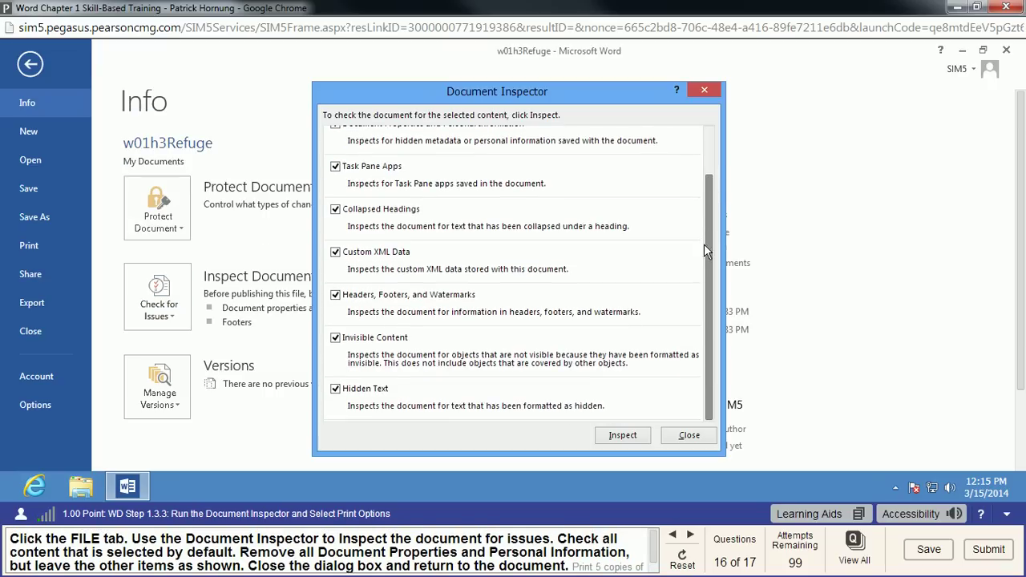
{"action": "left_click_drag", "start_coordinate": [706, 210], "coordinate": [708, 156]}
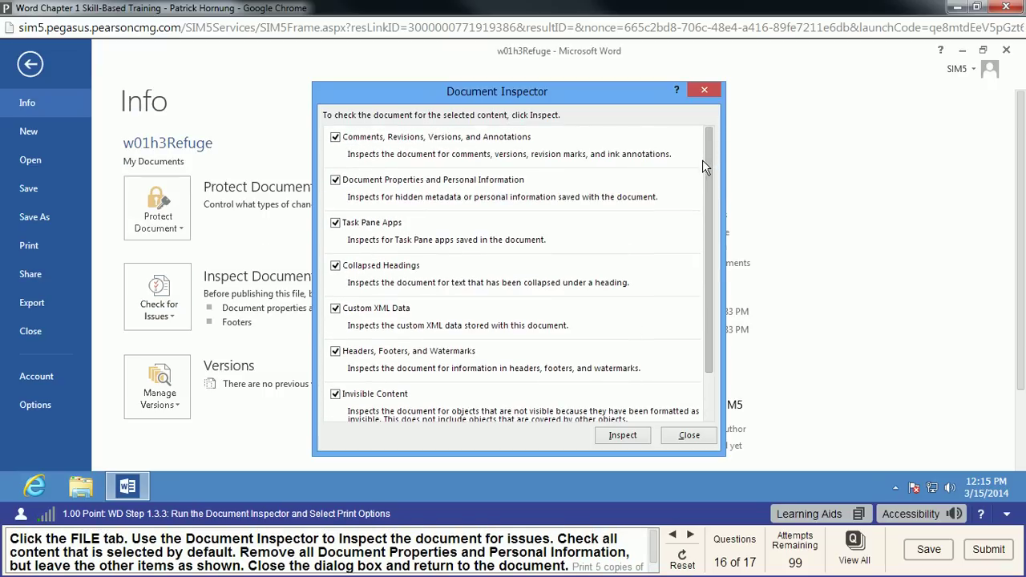
{"action": "left_click", "coordinate": [622, 436]}
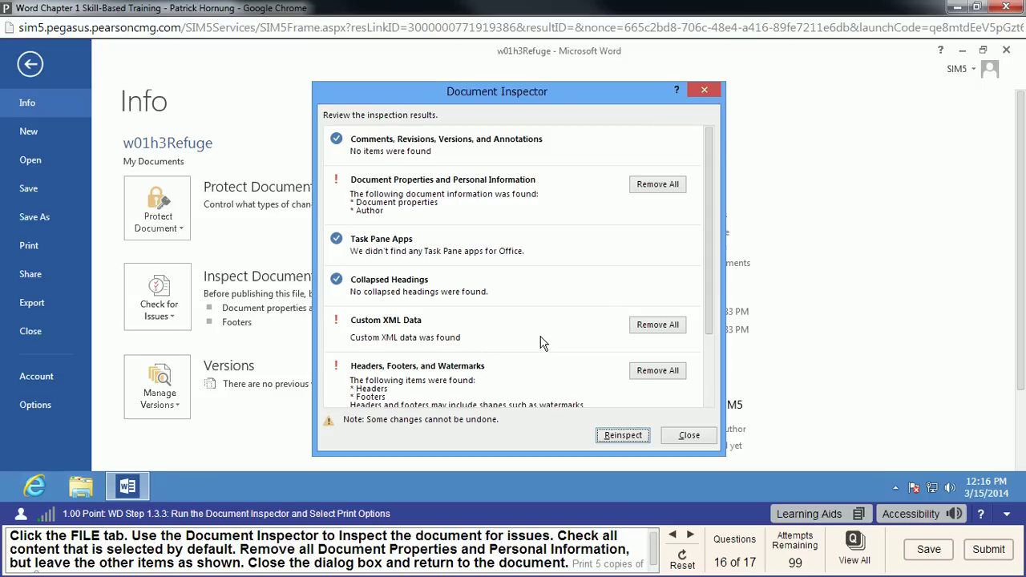
Remove all Document Properties and Personal Information found by the inspection, leave the other items, and return to the document.
{"action": "left_click_drag", "start_coordinate": [708, 303], "coordinate": [705, 367]}
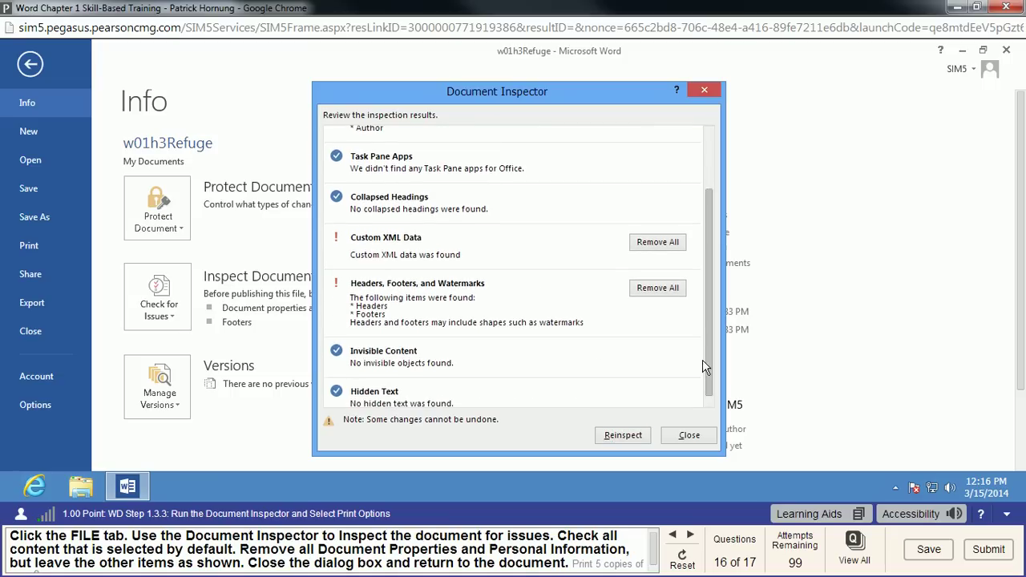
{"action": "scroll", "coordinate": [710, 366], "scroll_direction": "down", "scroll_amount": 1}
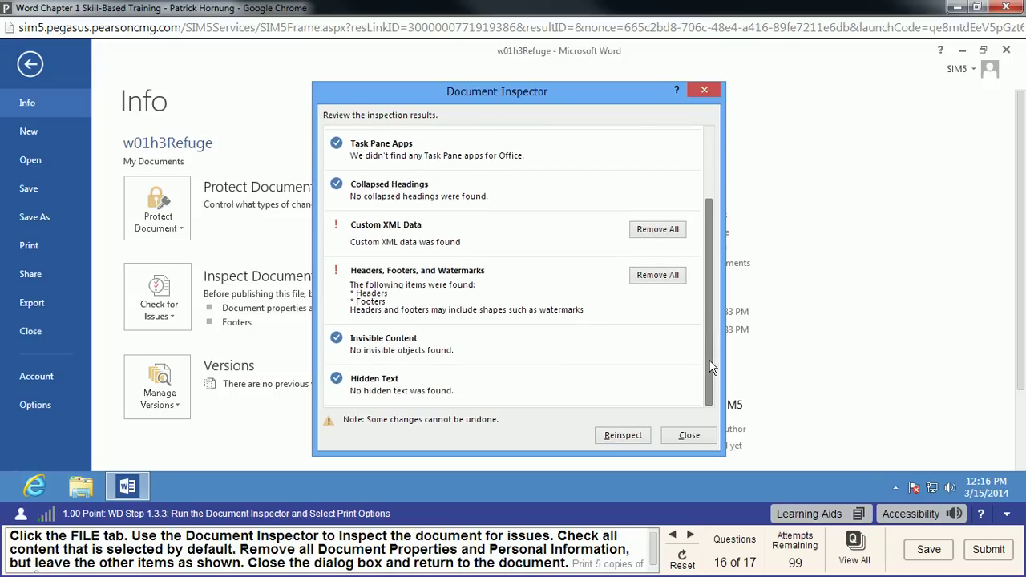
{"action": "left_click_drag", "start_coordinate": [710, 367], "coordinate": [717, 212]}
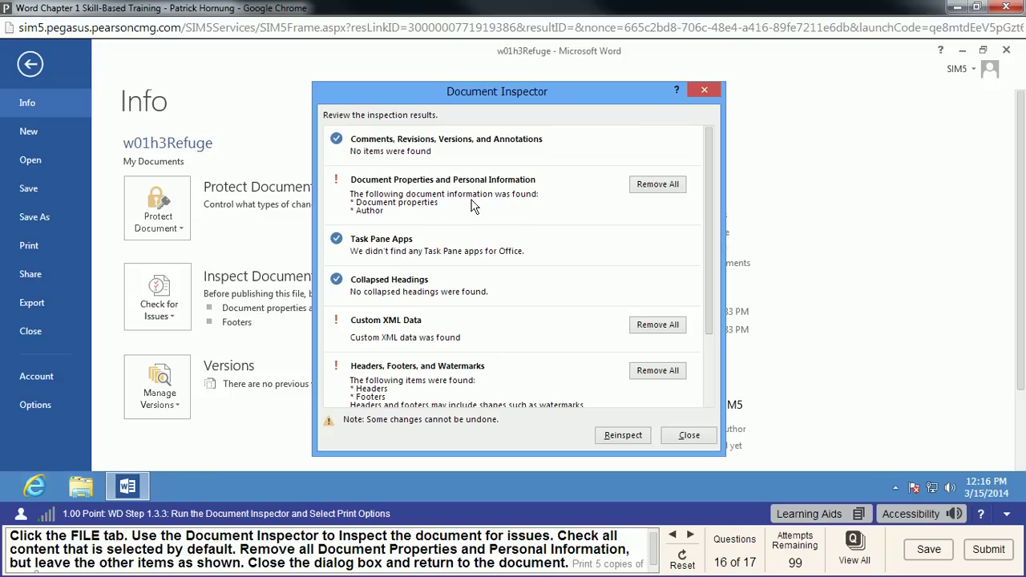
{"action": "left_click", "coordinate": [646, 187]}
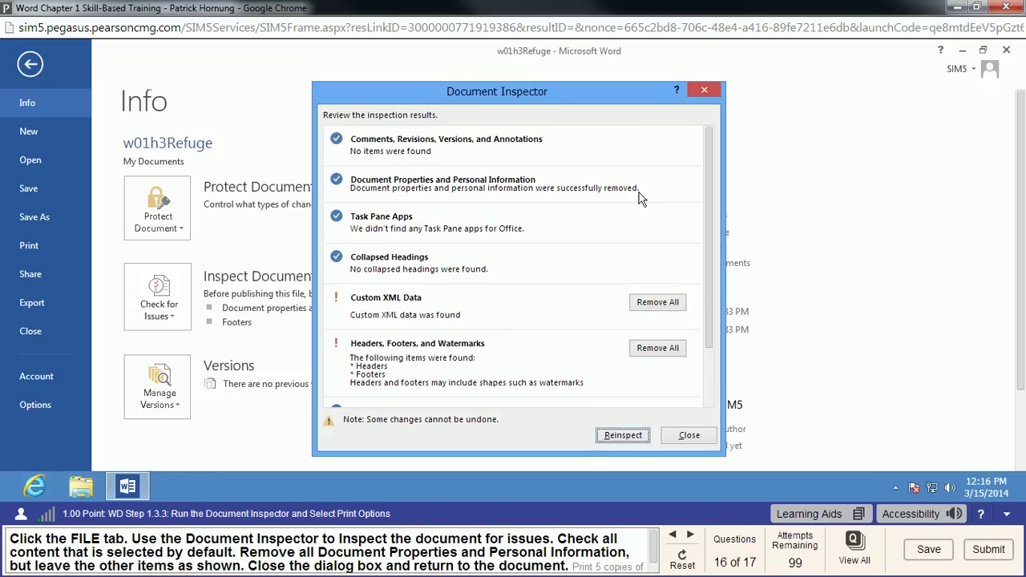
{"action": "left_click", "coordinate": [689, 436]}
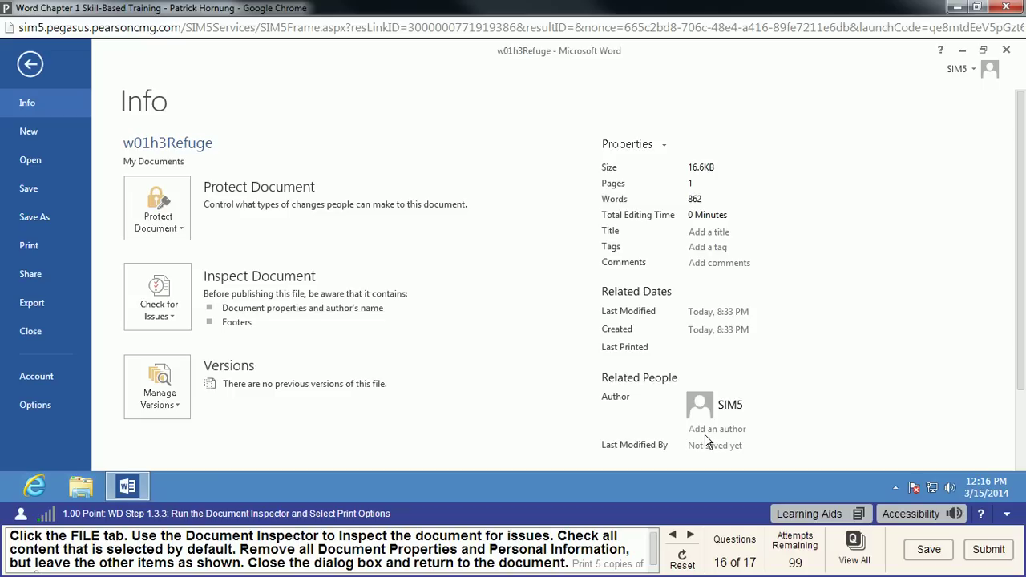
{"action": "left_click", "coordinate": [31, 64]}
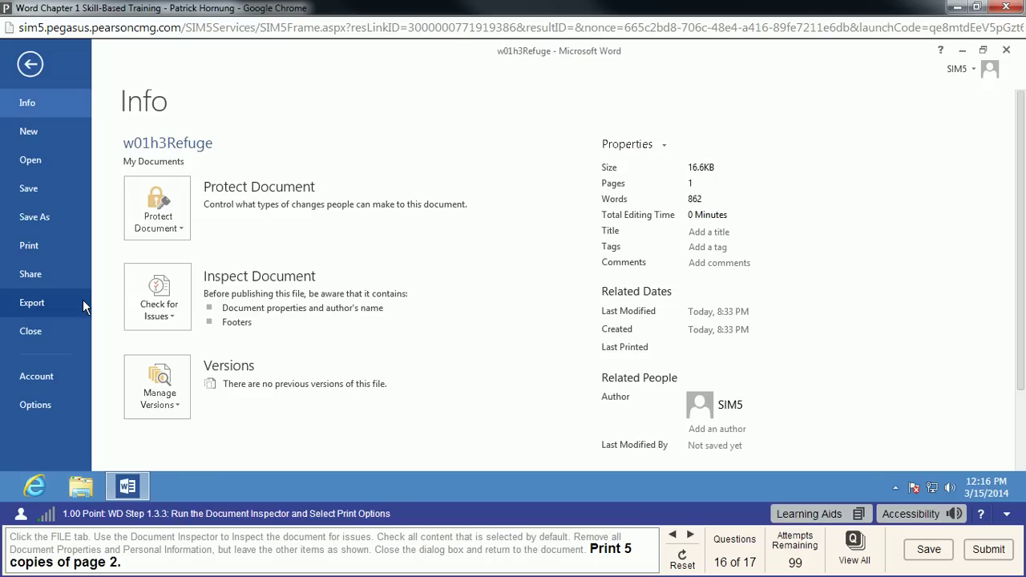
Print 5 copies of page 2 of the document.
{"action": "left_click", "coordinate": [44, 249]}
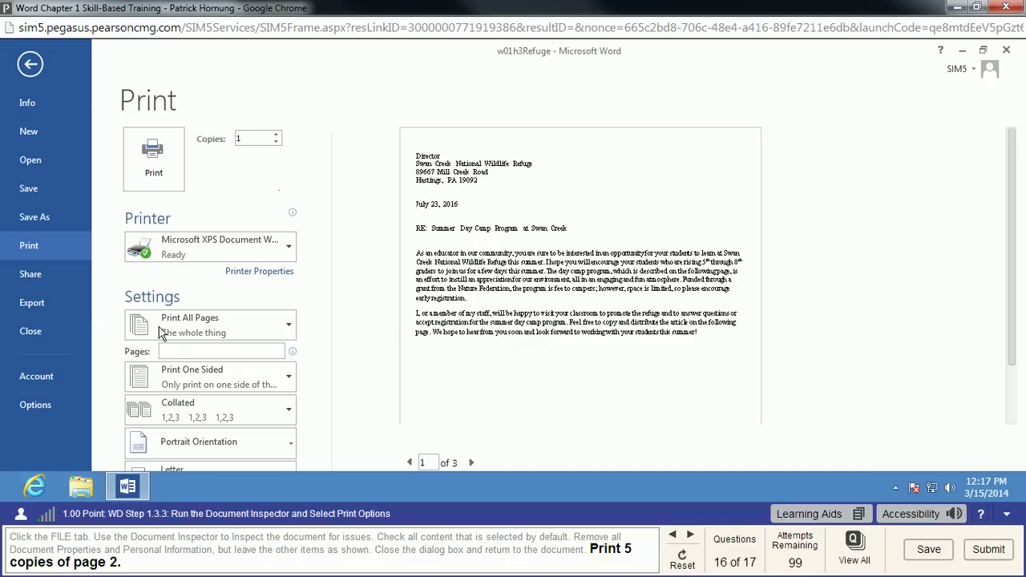
{"action": "left_click", "coordinate": [185, 351]}
{"action": "type", "text": "2"}
{"action": "left_click", "coordinate": [276, 135]}
{"action": "left_click", "coordinate": [276, 135]}
{"action": "left_click", "coordinate": [276, 135]}
{"action": "left_click", "coordinate": [275, 135]}
{"action": "left_click", "coordinate": [167, 170]}
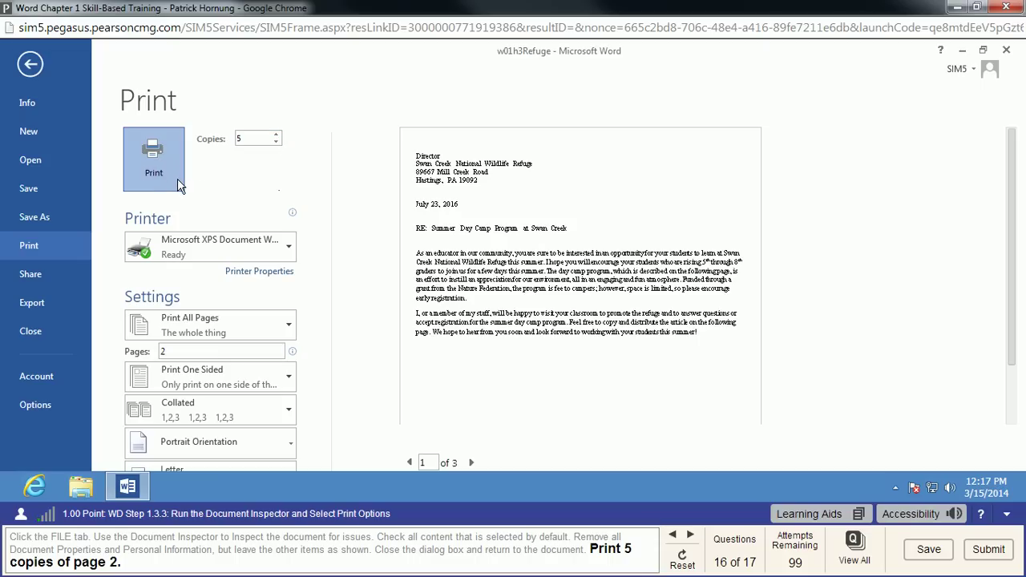
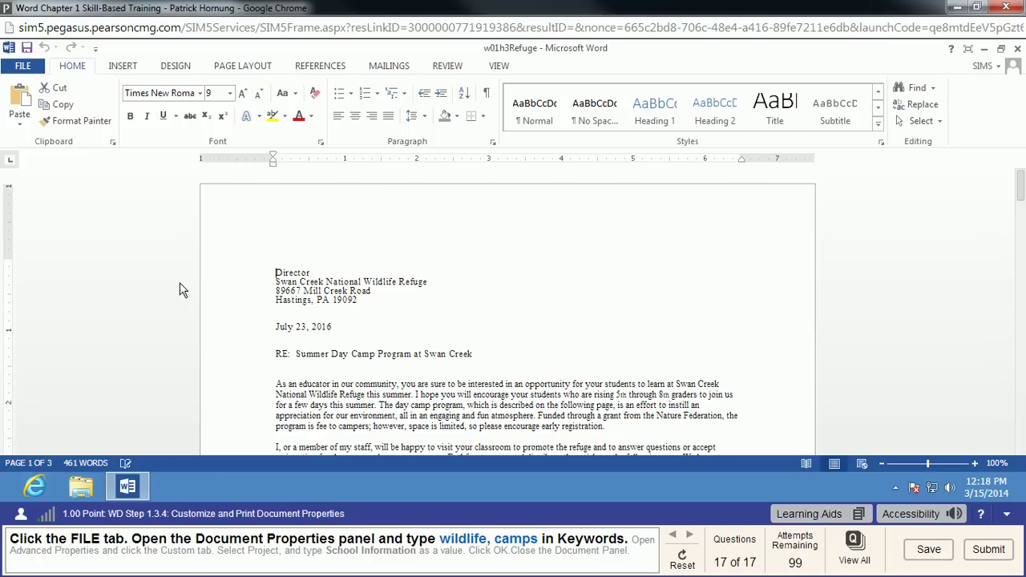
Show the document properties panel above the document and set the keywords to "wildlife, camps".
{"action": "left_click", "coordinate": [29, 69]}
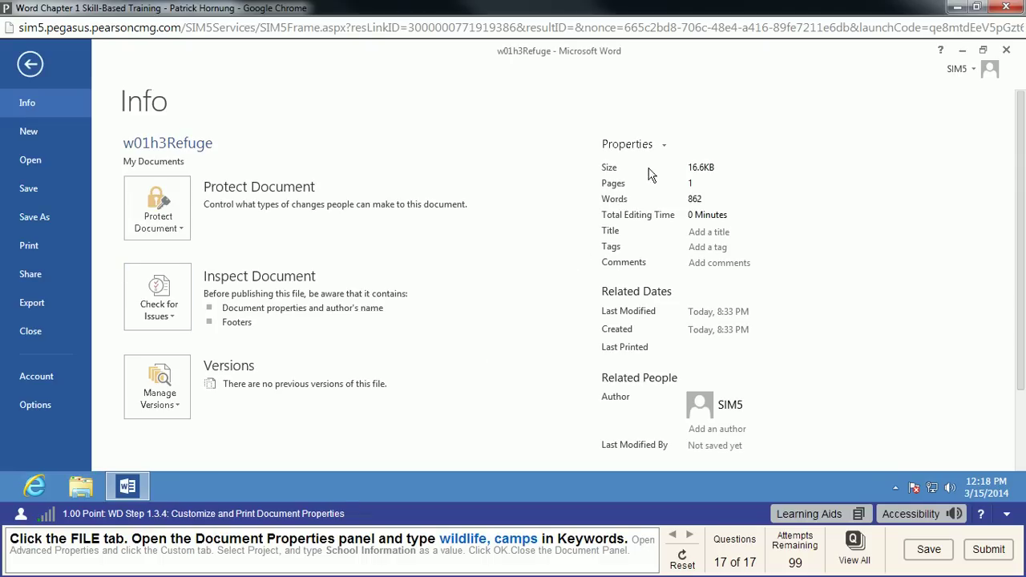
{"action": "left_click", "coordinate": [664, 145]}
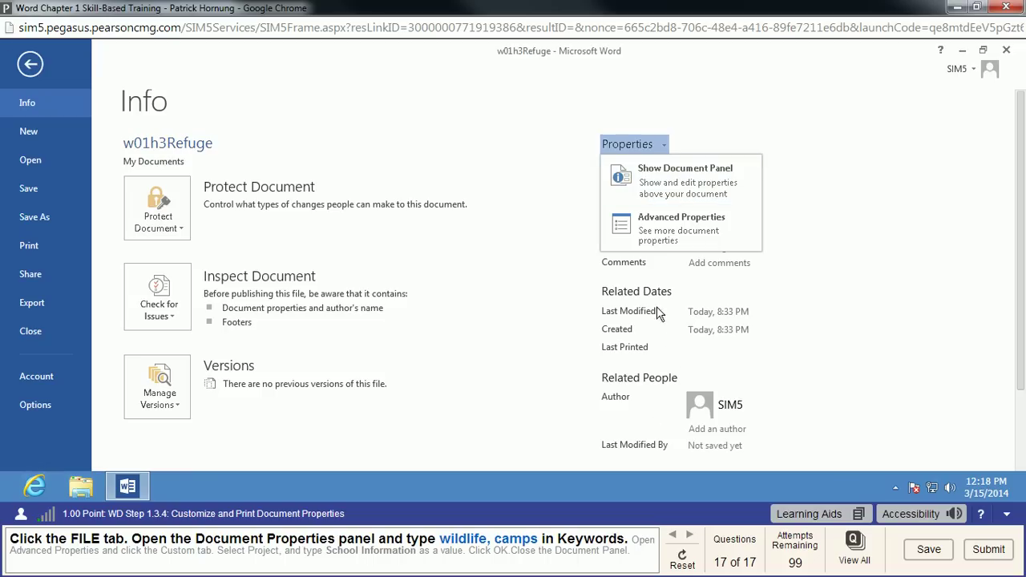
{"action": "left_click", "coordinate": [670, 178]}
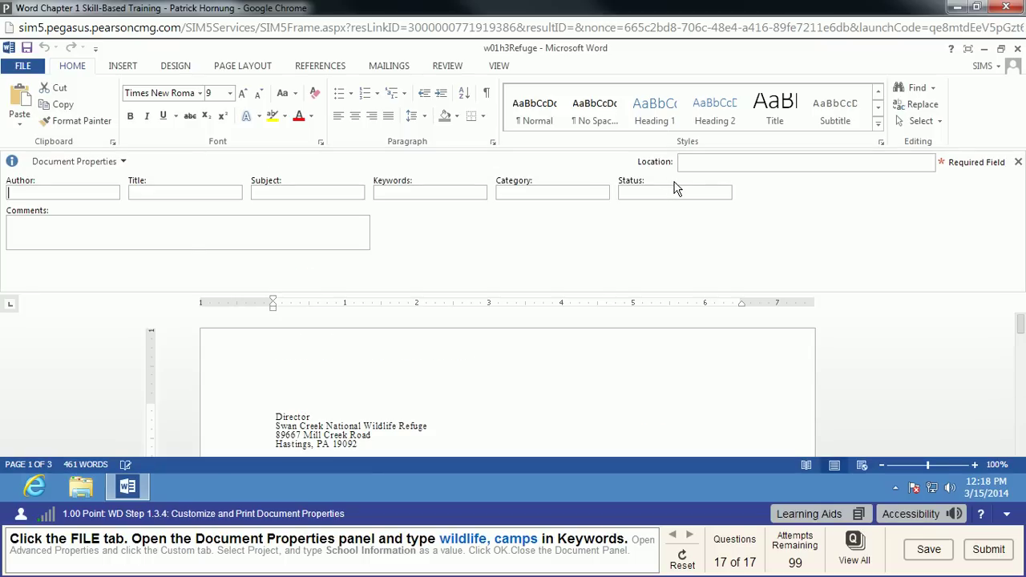
{"action": "left_click", "coordinate": [429, 192]}
{"action": "type", "text": "wildlife, camps"}
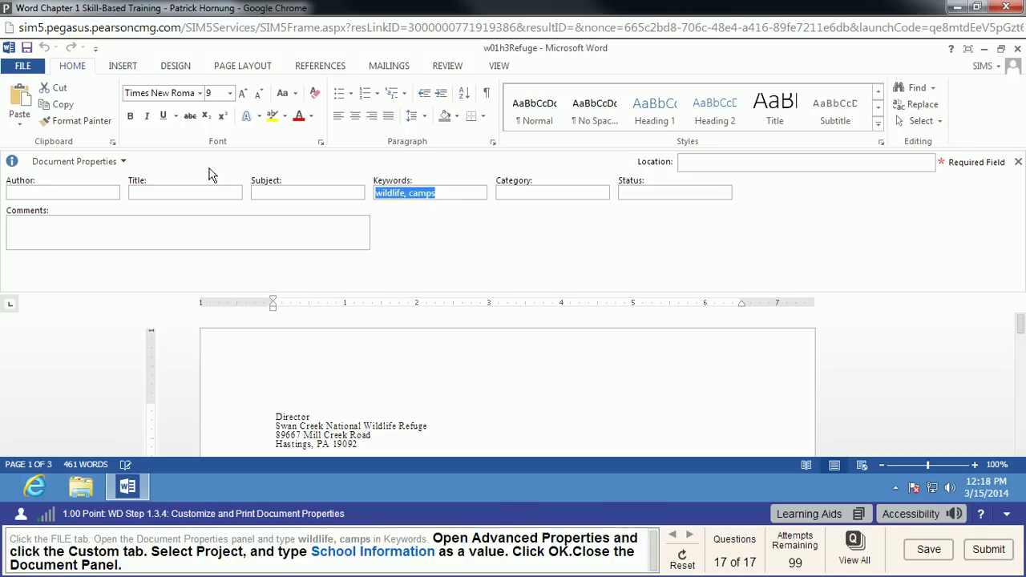
In the advanced document properties, give the custom Project property the text value "School Information" and confirm.
{"action": "left_click", "coordinate": [124, 163]}
{"action": "left_click", "coordinate": [124, 163]}
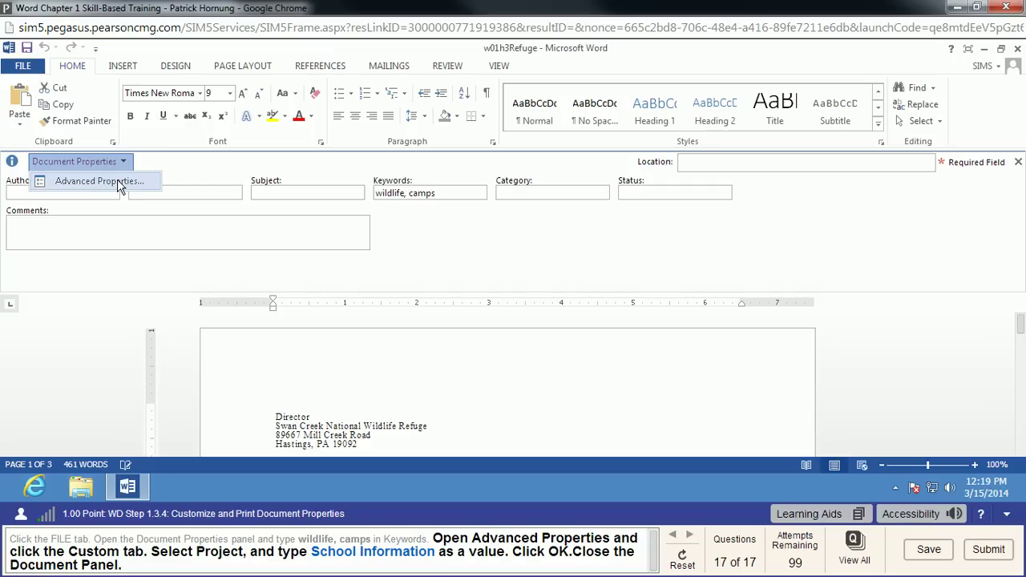
{"action": "left_click", "coordinate": [117, 180]}
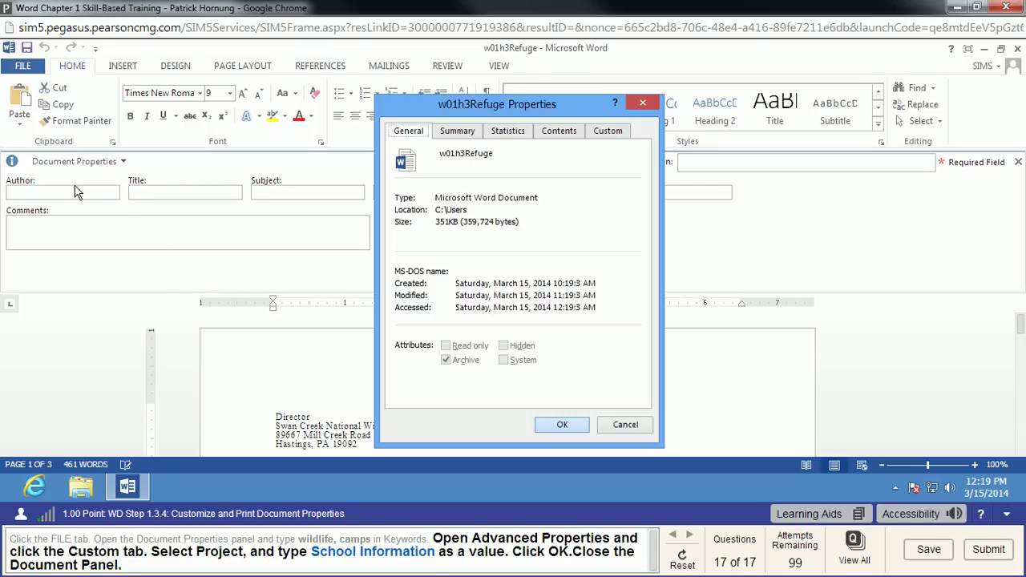
{"action": "left_click", "coordinate": [607, 132]}
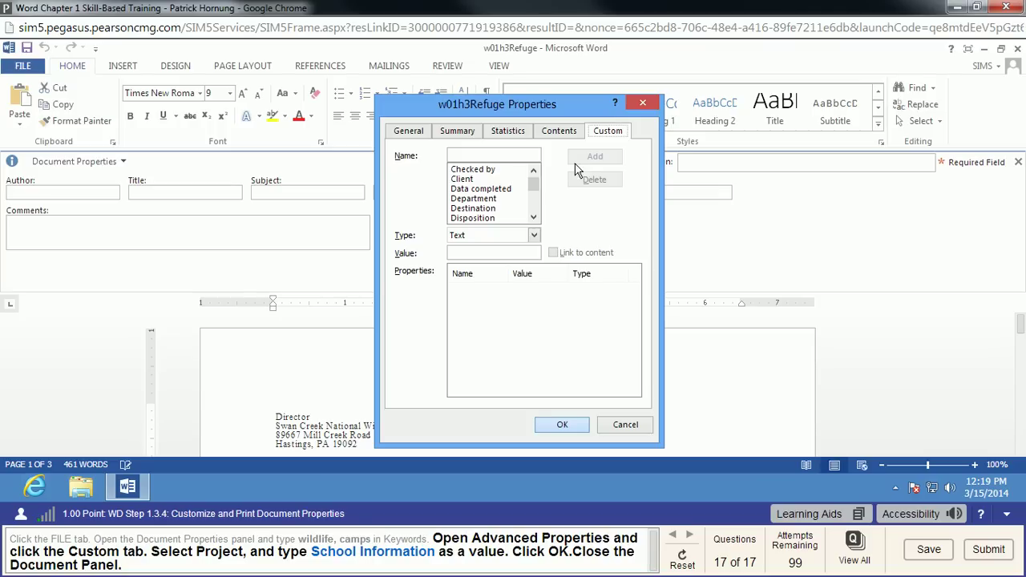
{"action": "left_click", "coordinate": [533, 192]}
{"action": "scroll", "coordinate": [534, 192], "scroll_direction": "down", "scroll_amount": 2}
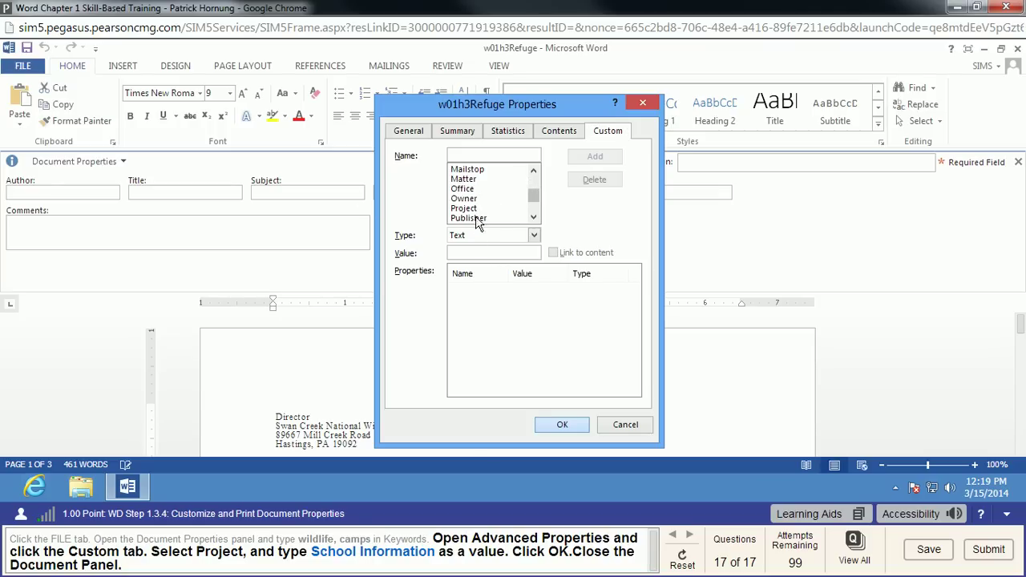
{"action": "left_click", "coordinate": [473, 208]}
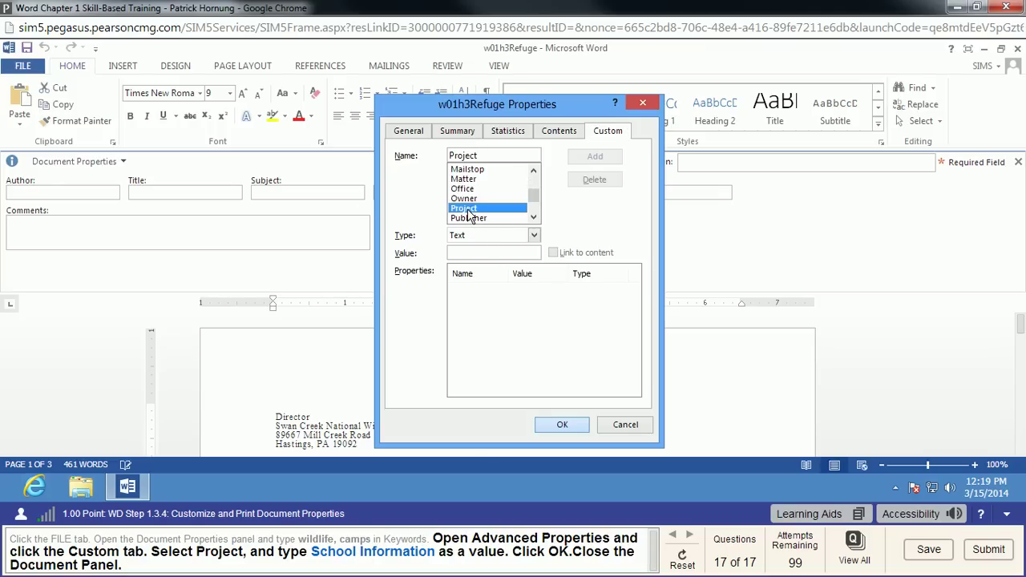
{"action": "left_click", "coordinate": [481, 252]}
{"action": "type", "text": "School "}
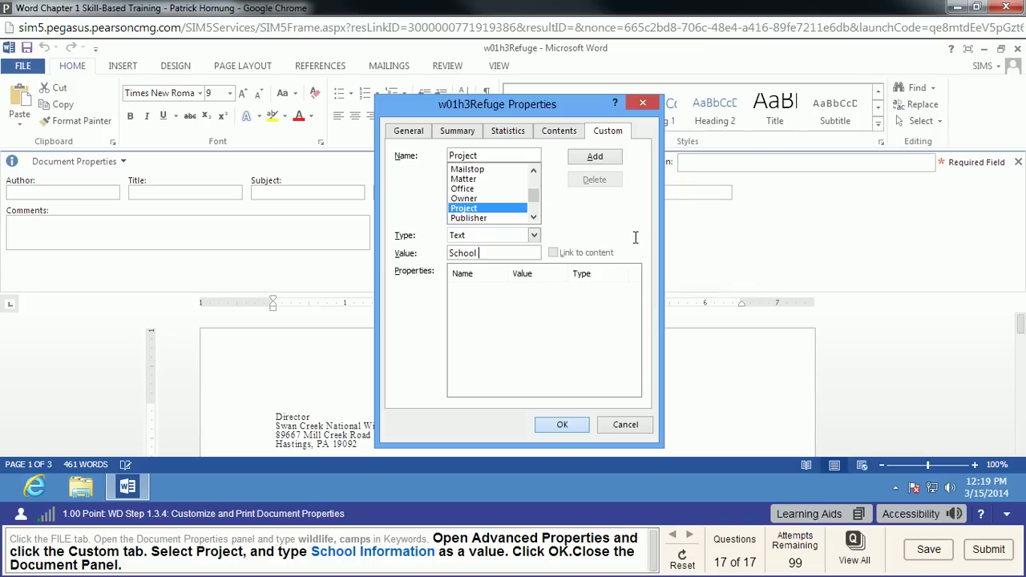
{"action": "type", "text": "Information"}
{"action": "left_click", "coordinate": [561, 424]}
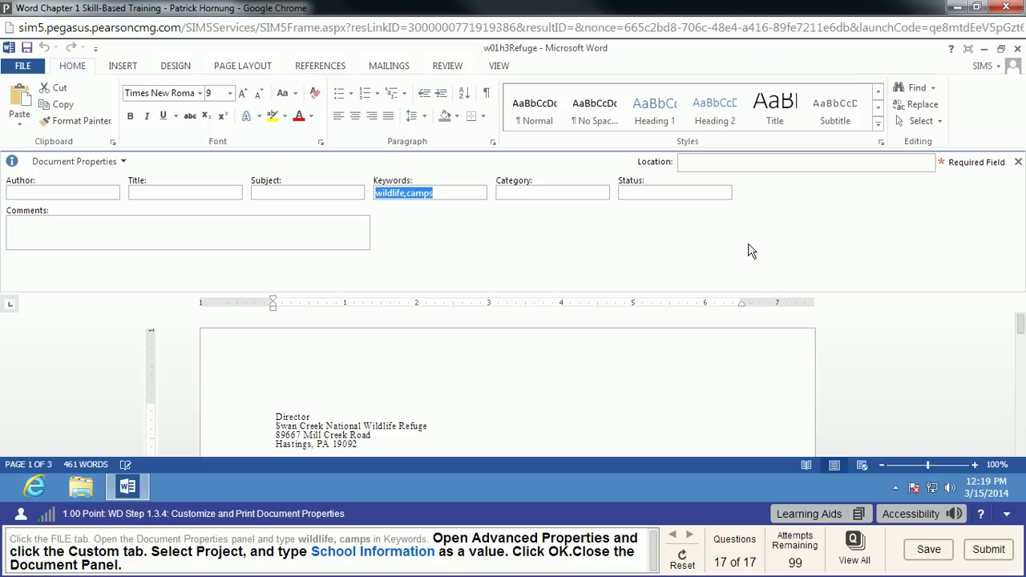
Close the document properties panel and submit the finished training assignment.
{"action": "left_click", "coordinate": [1018, 163]}
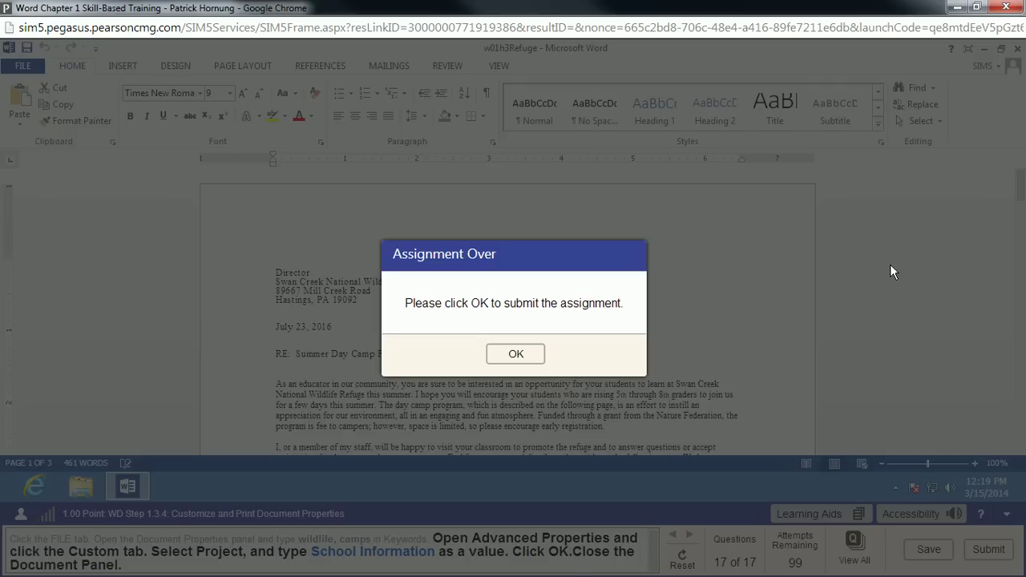
{"action": "left_click", "coordinate": [535, 360]}
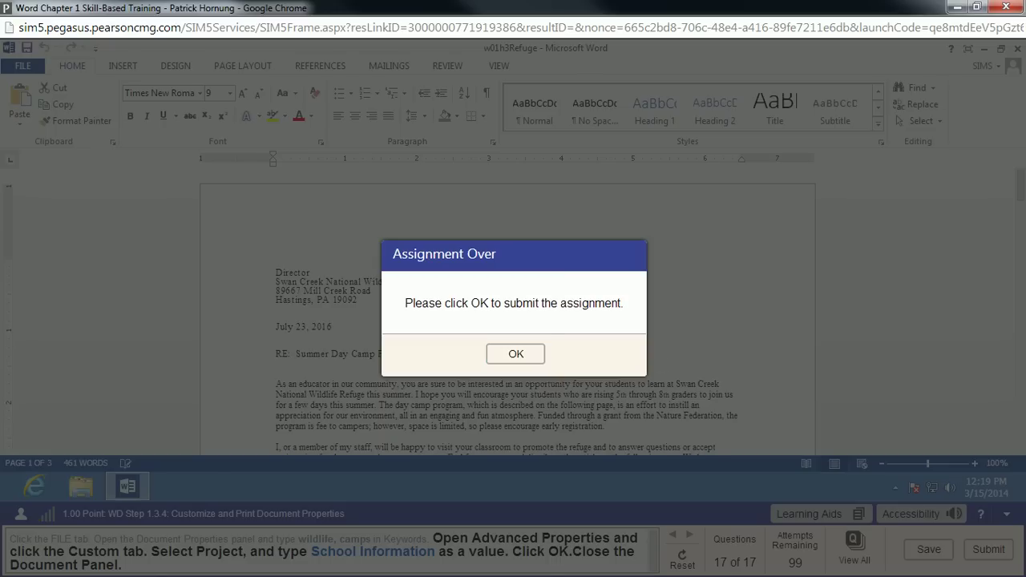